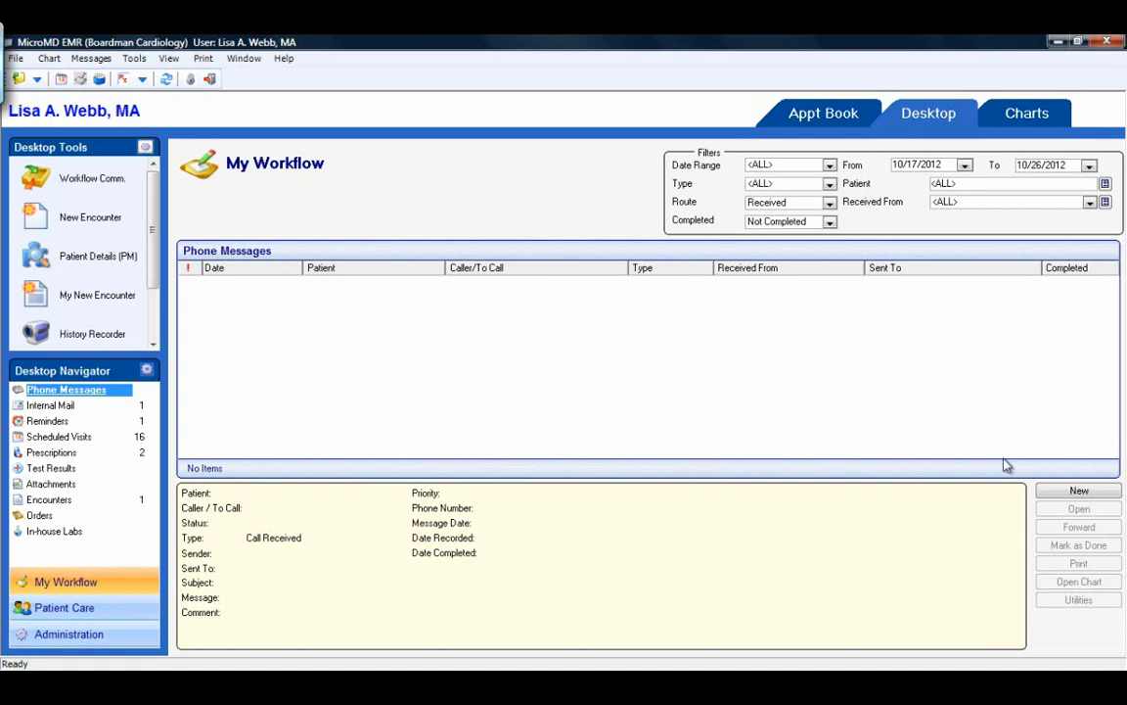
# Open a blank New Phone Message form from the My Workflow desktop
pyautogui.click(1080, 492)
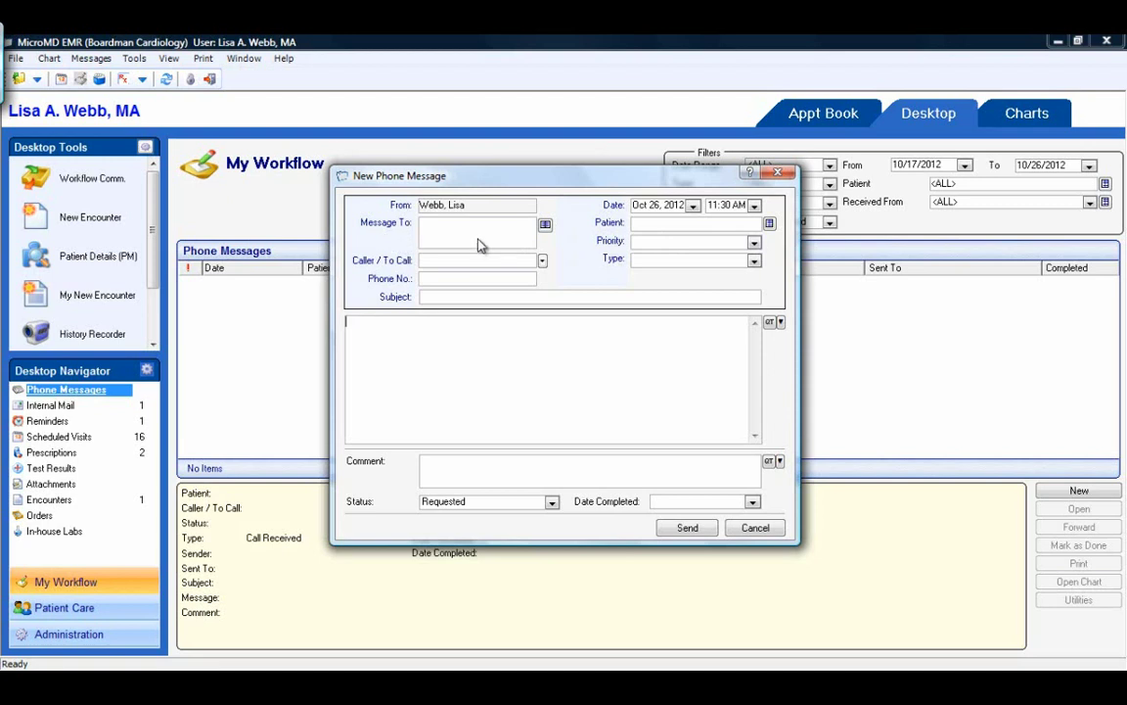
# Add the primary physician from the common users list as the message recipient
pyautogui.click(545, 226)
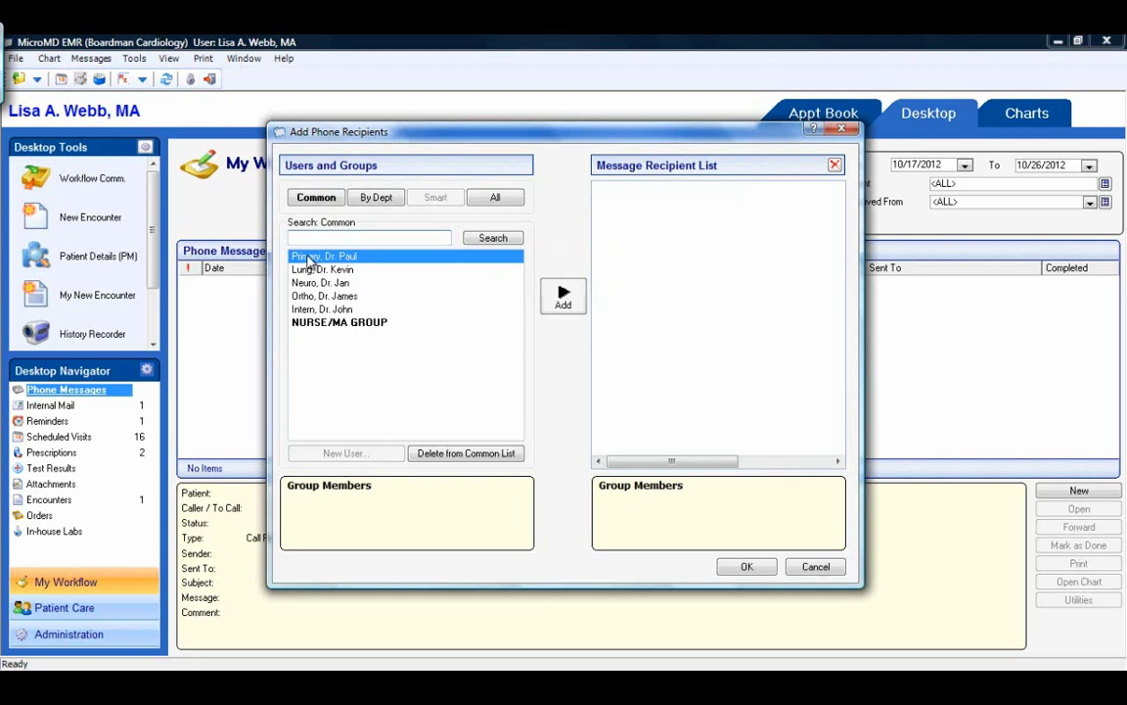
pyautogui.click(563, 299)
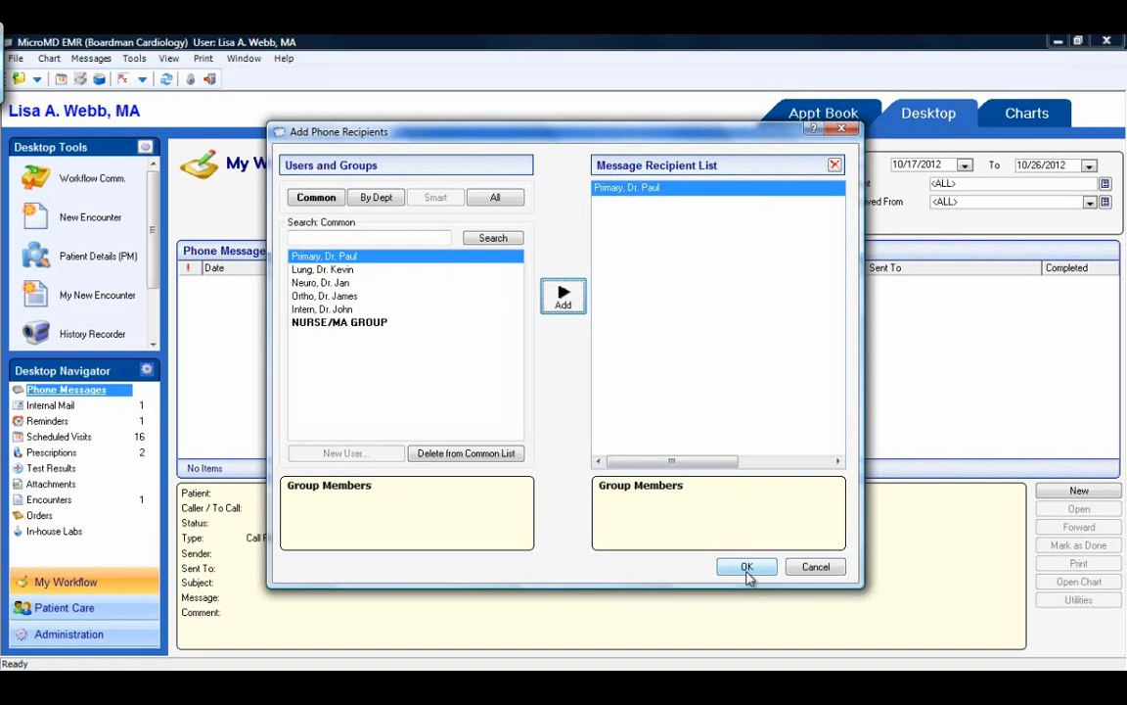
pyautogui.click(747, 568)
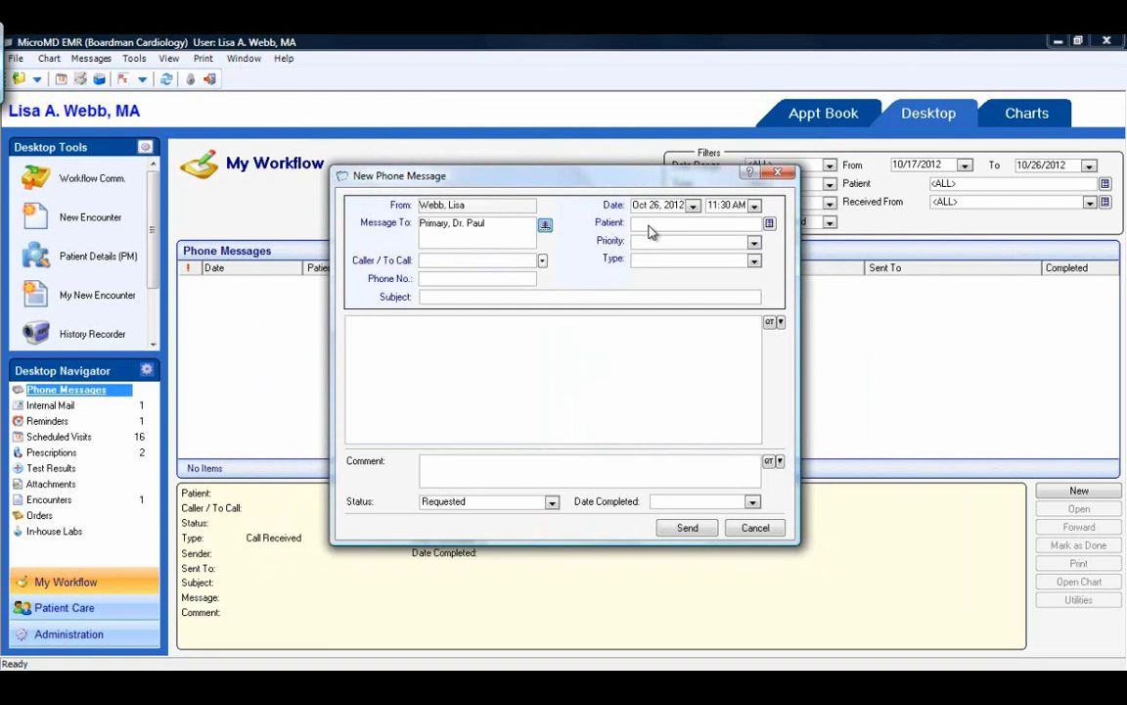
# Search patient charts by the caller's surname and select the calling patient's chart
pyautogui.click(701, 228)
pyautogui.click(770, 224)
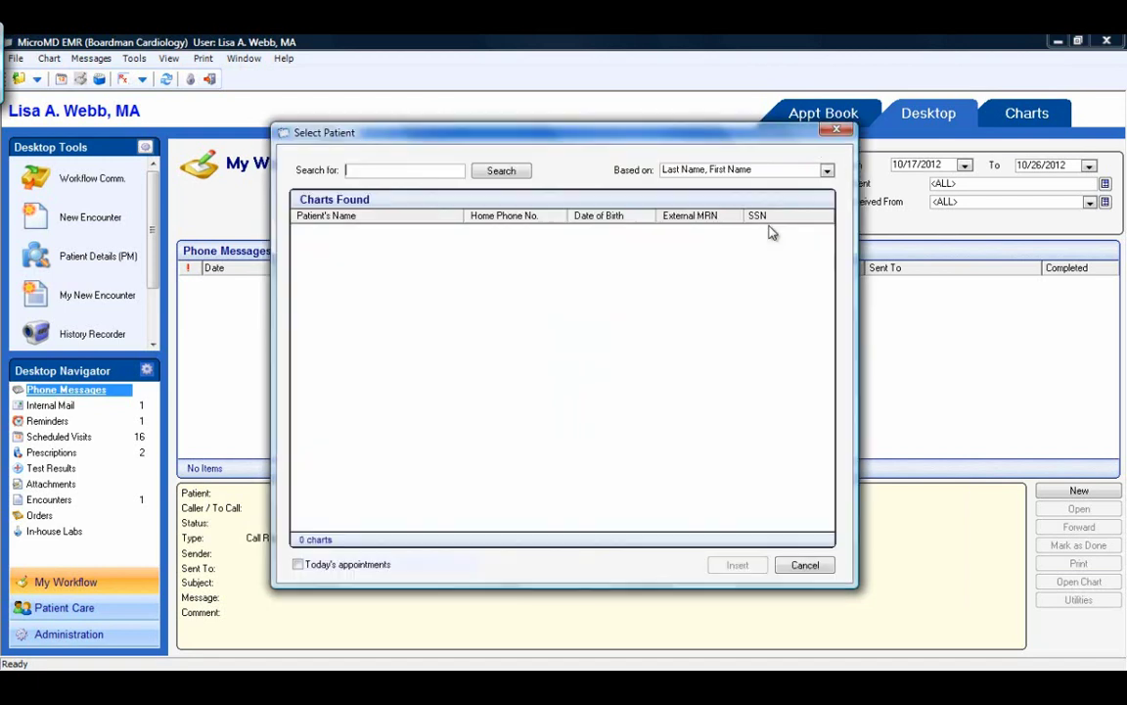
pyautogui.write('smith')
pyautogui.press('Return')
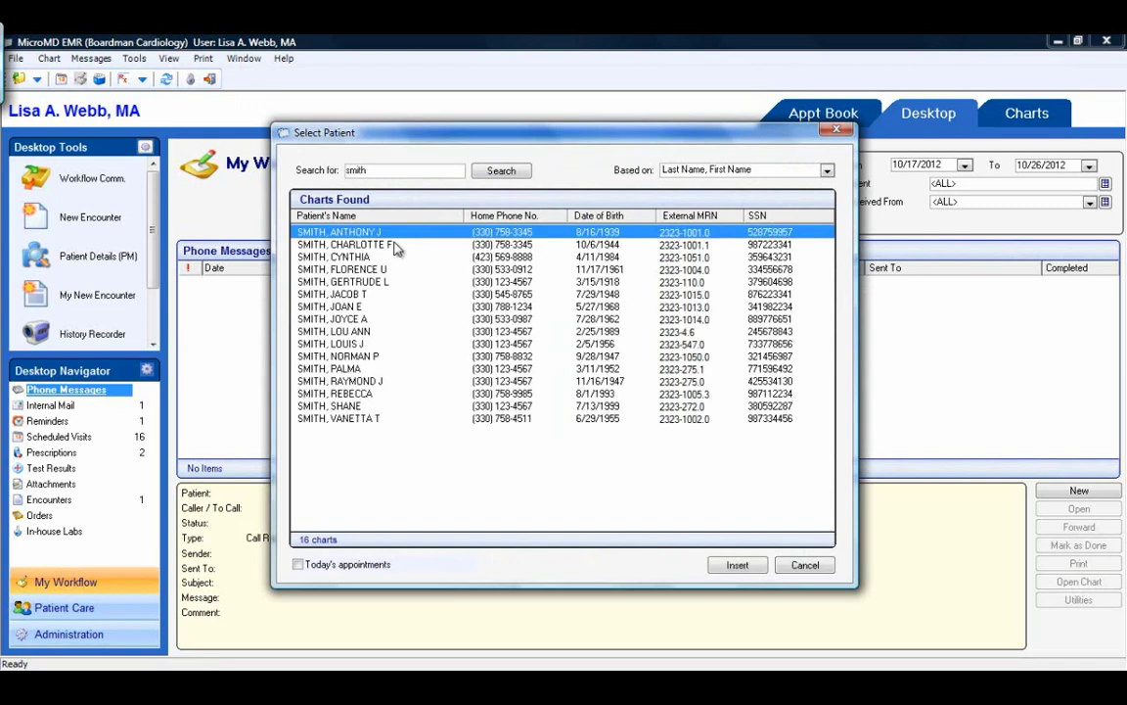
pyautogui.doubleClick(396, 245)
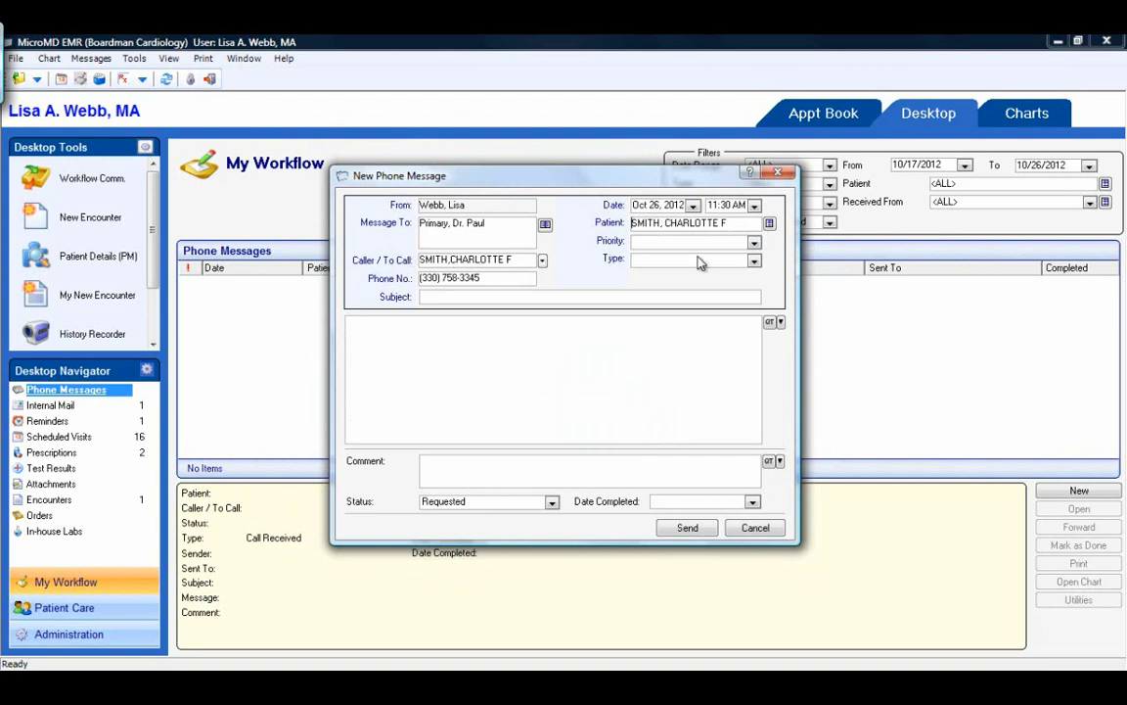
# Set the message priority to Urgent, leaving Caller and Type unchanged
pyautogui.click(753, 243)
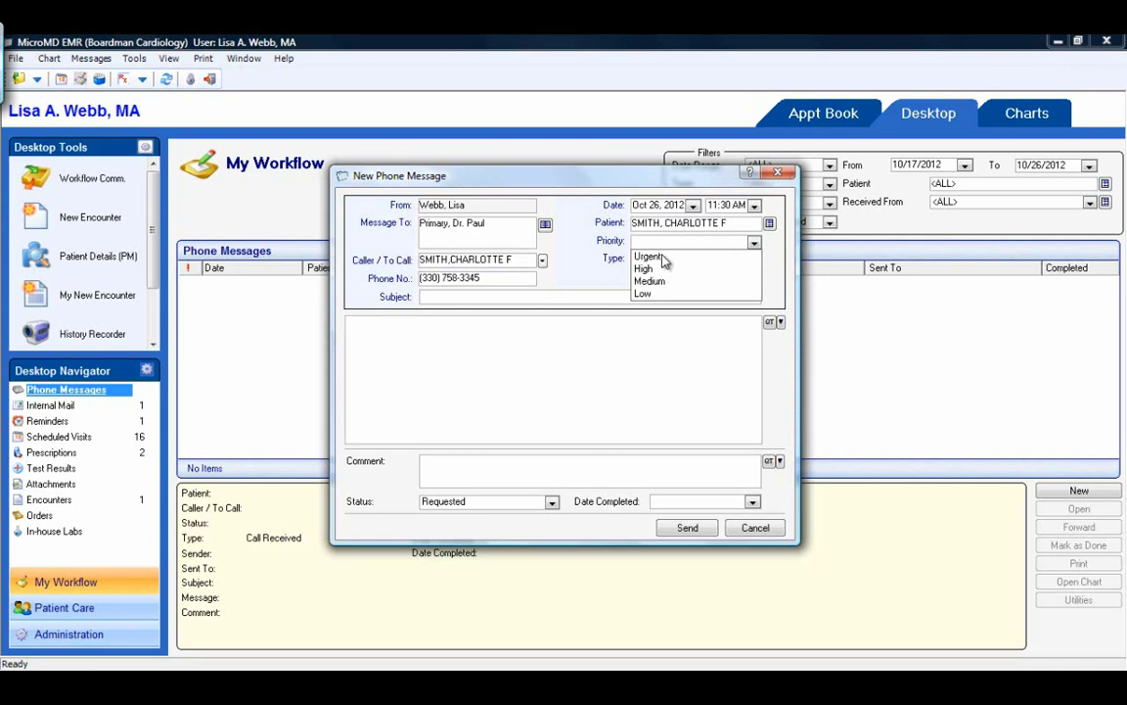
pyautogui.click(649, 257)
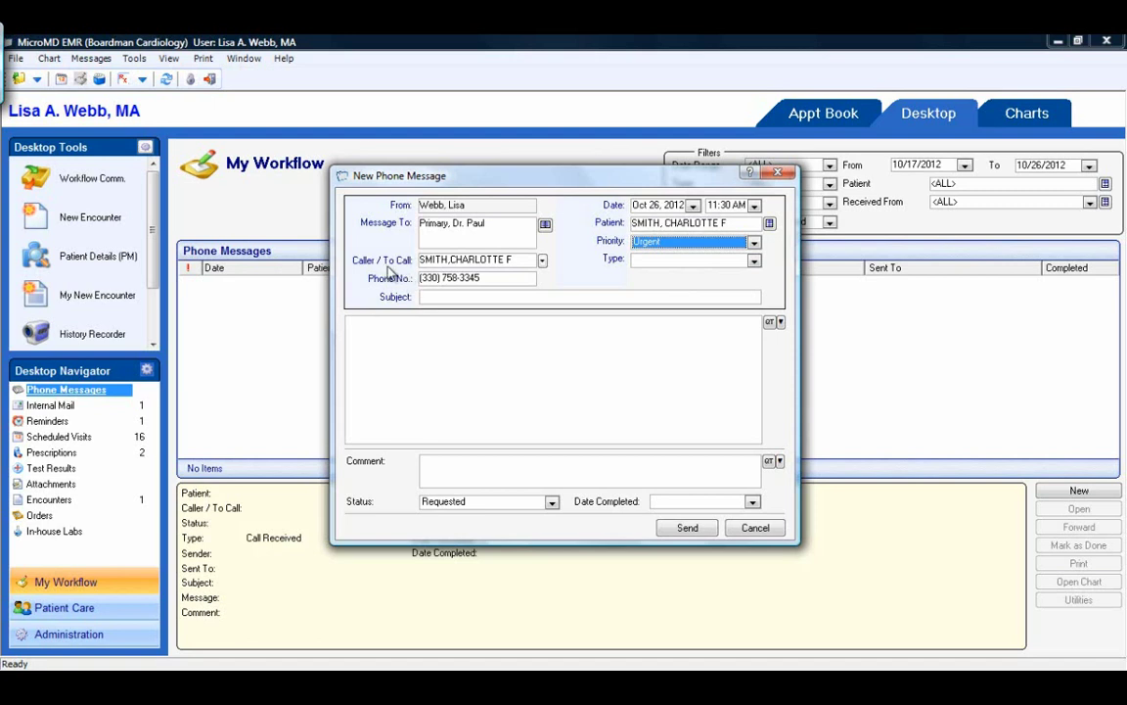
pyautogui.click(543, 264)
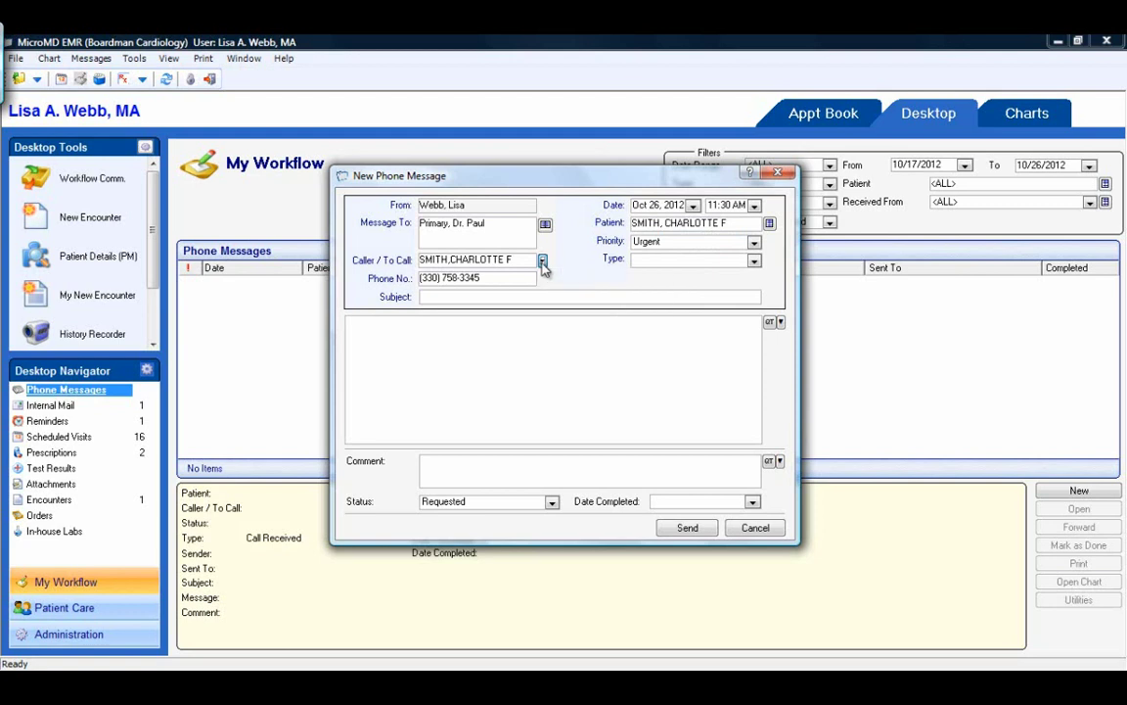
pyautogui.click(753, 261)
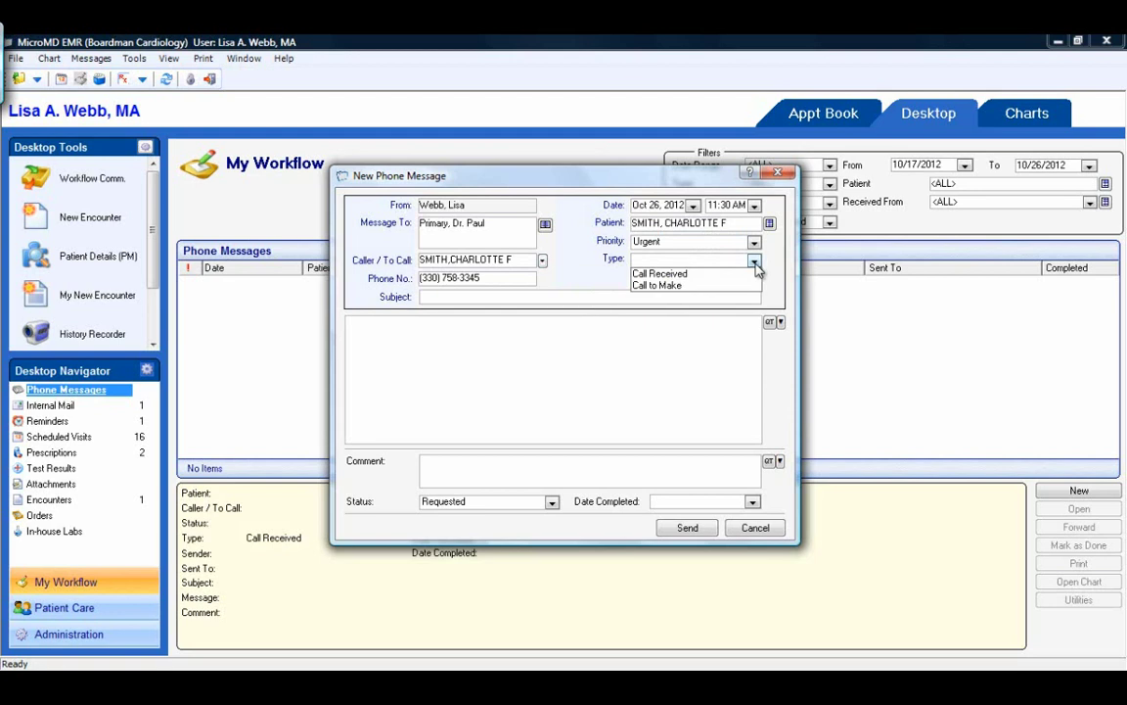
pyautogui.click(713, 270)
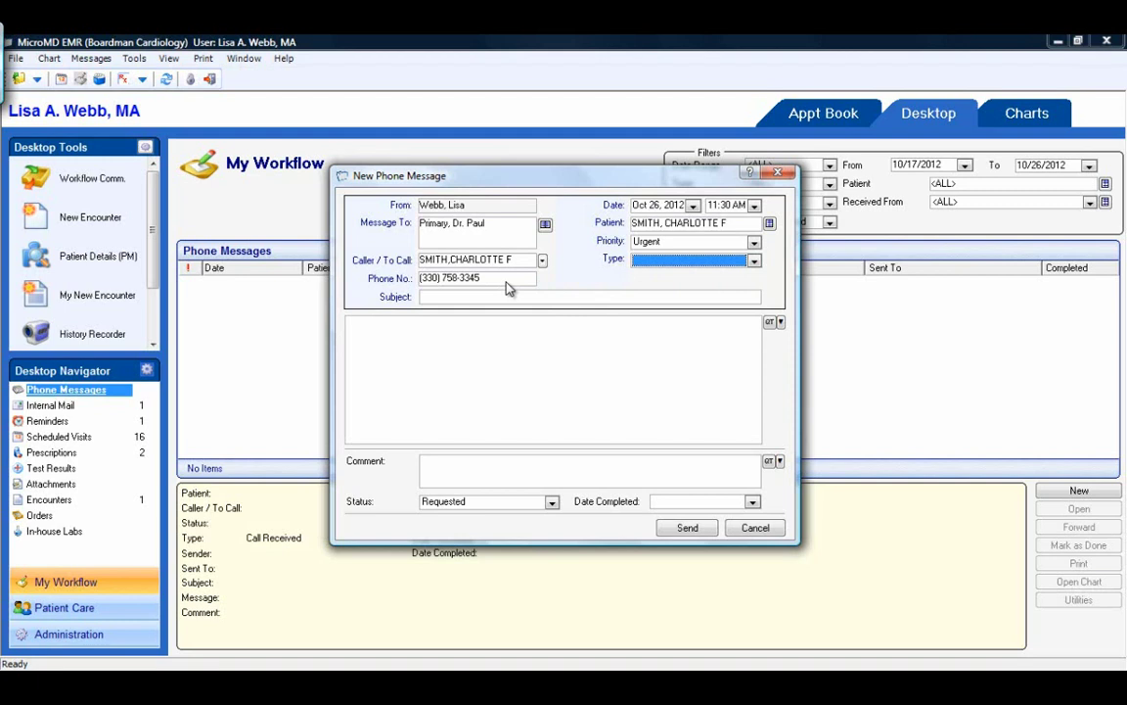
pyautogui.click(456, 297)
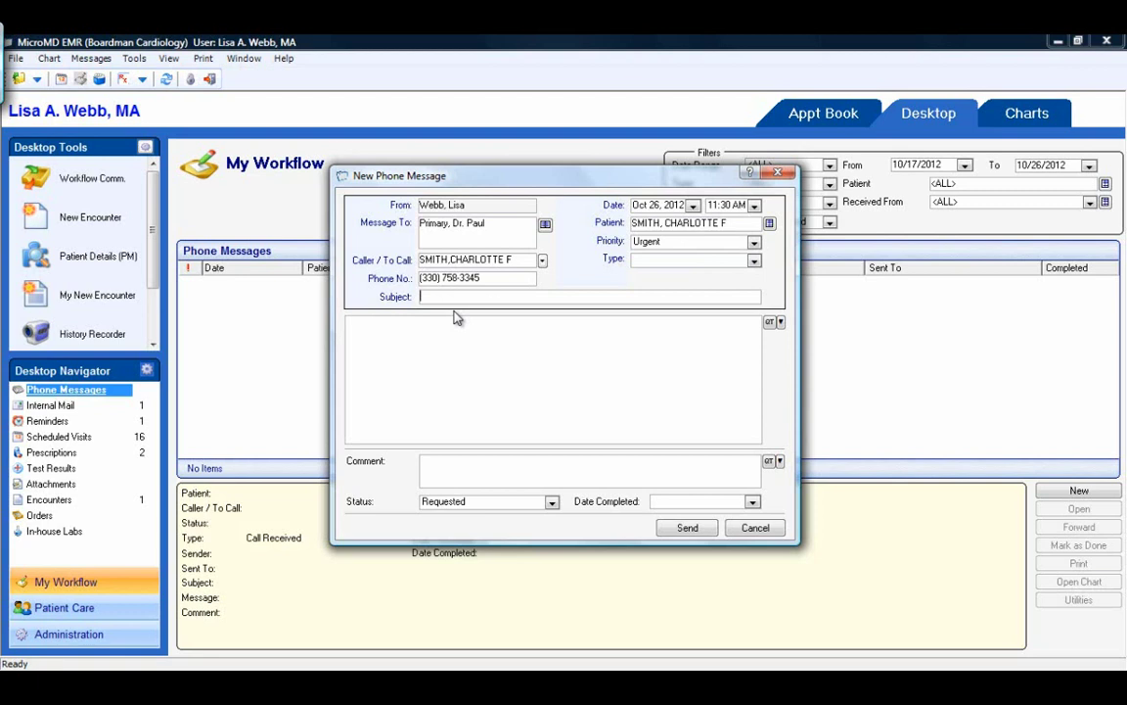
# Enter the subject 'Lab Results' and dismiss the Quick-Text viewer without inserting anything
pyautogui.write('Lab Results')
pyautogui.click(402, 378)
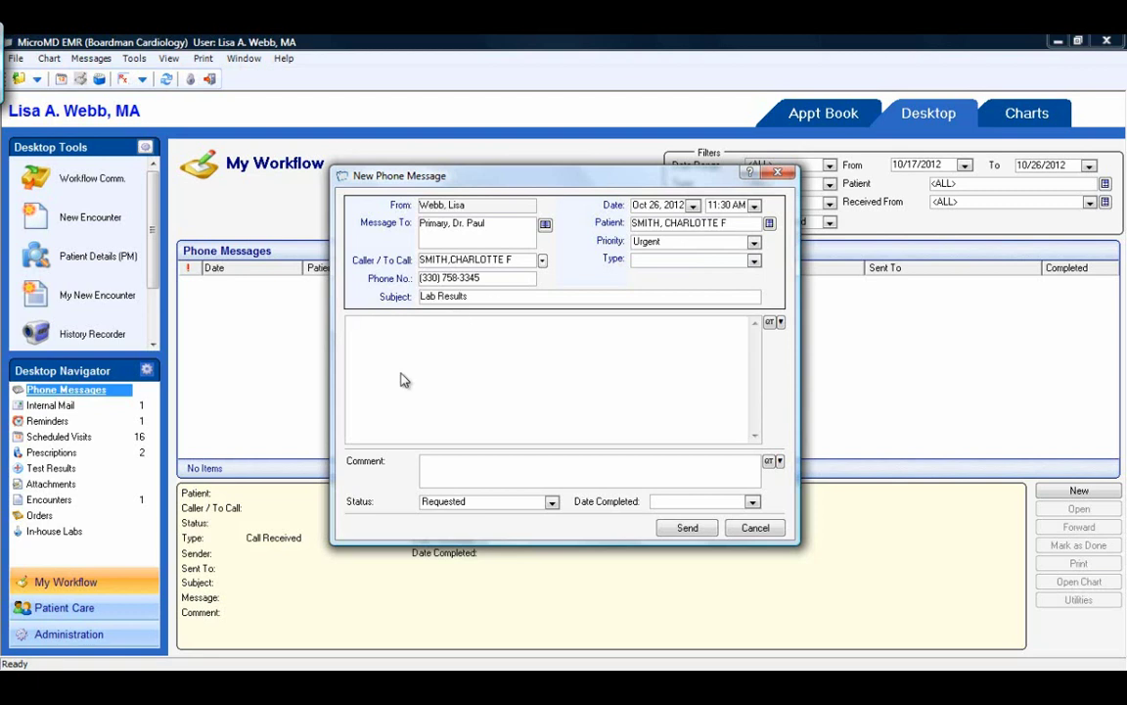
pyautogui.click(770, 323)
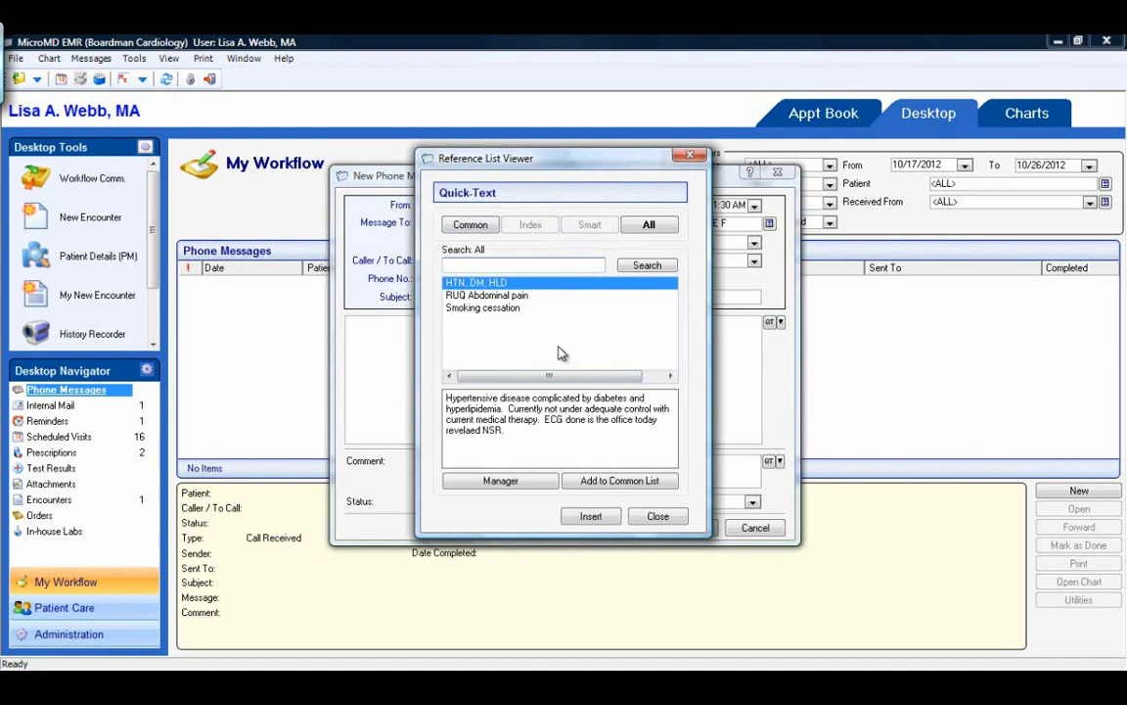
pyautogui.press('Escape')
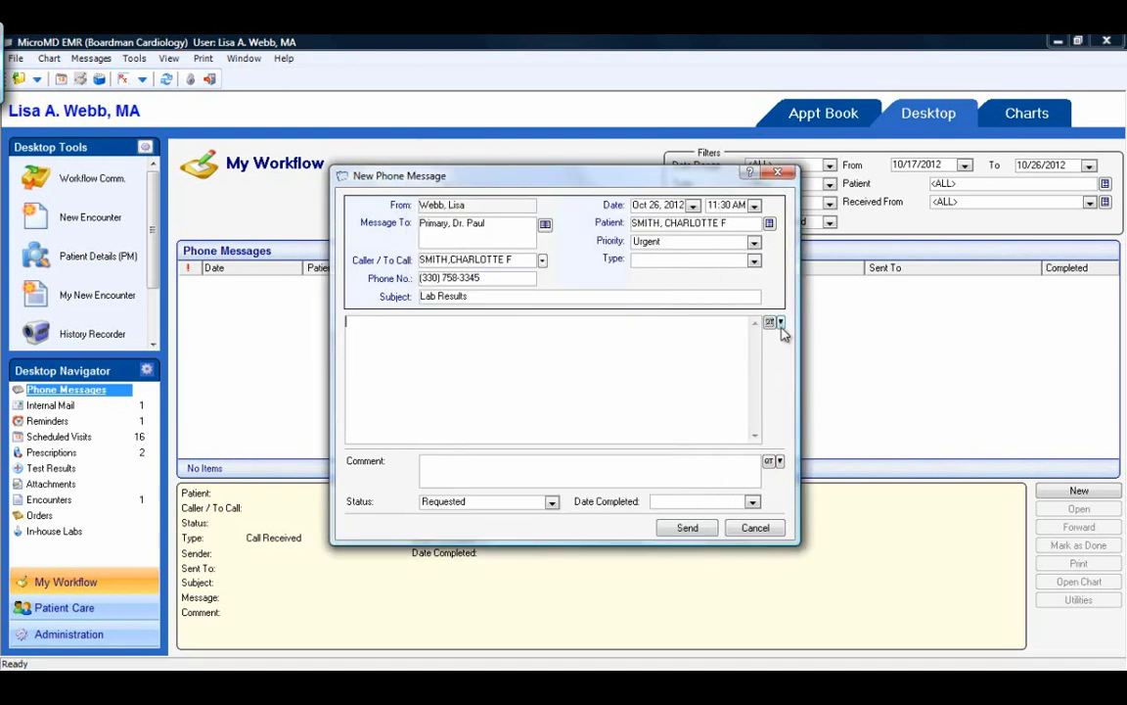
# Write the note asking whether last week's lab results were reviewed, then send it
pyautogui.click(781, 325)
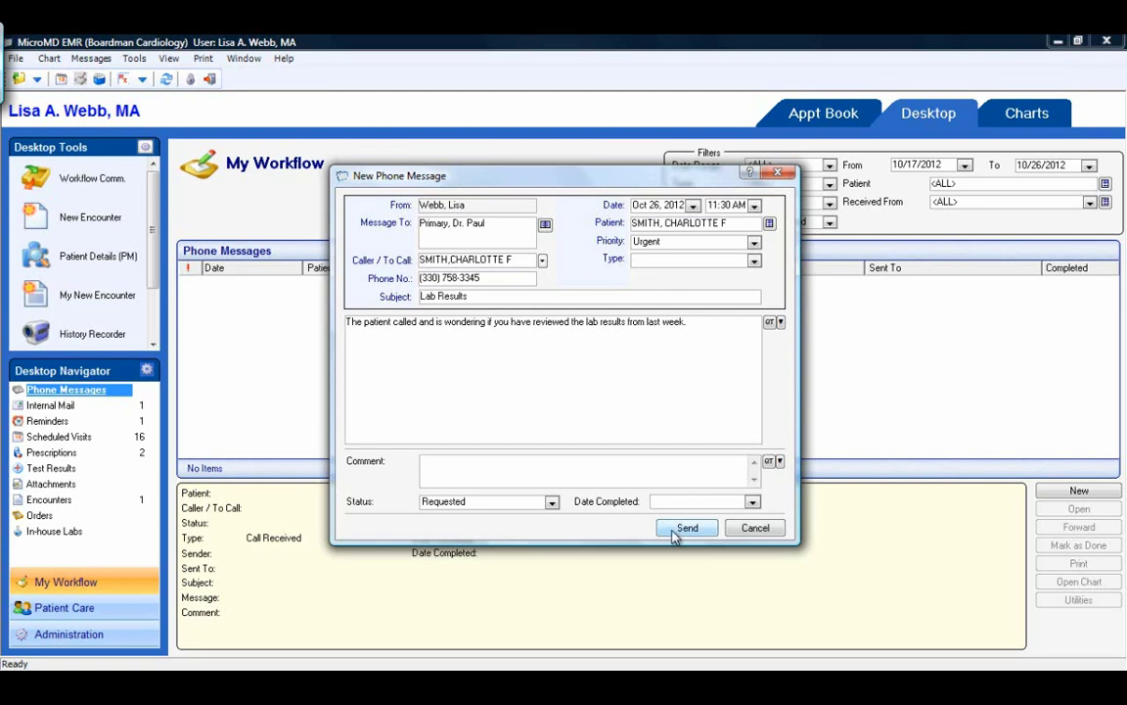
pyautogui.click(674, 535)
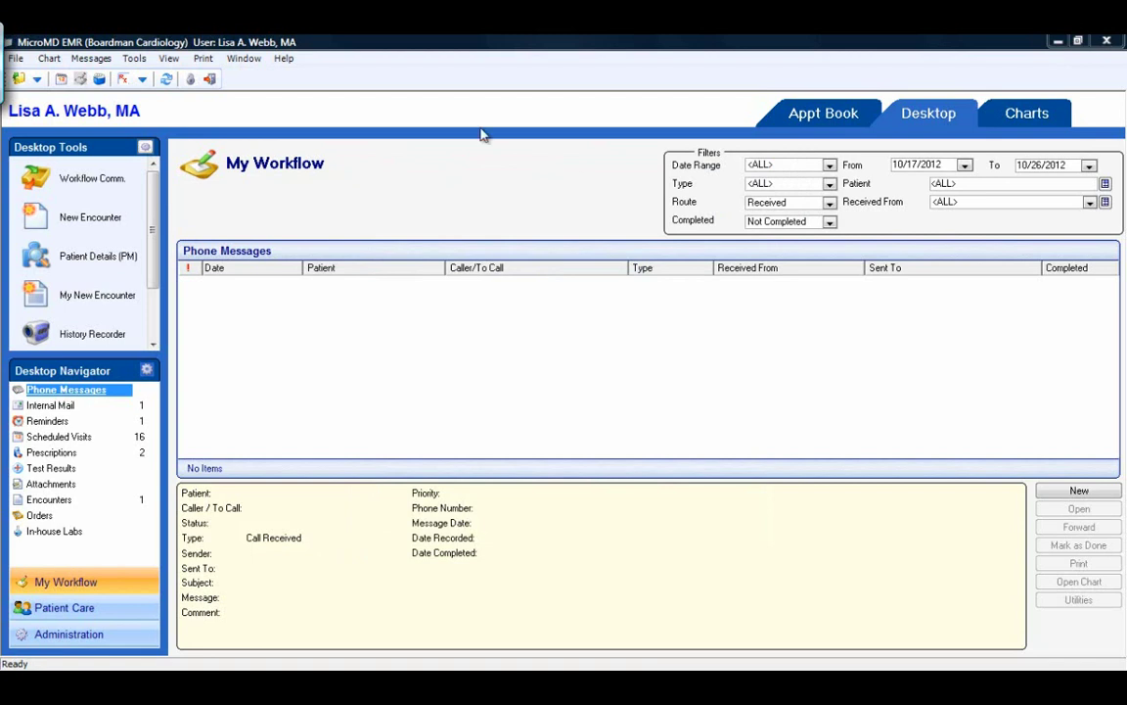
# Log off, sign in with the physician's credentials, and show the Phone Messages list
pyautogui.click(210, 78)
pyautogui.doubleClick(585, 396)
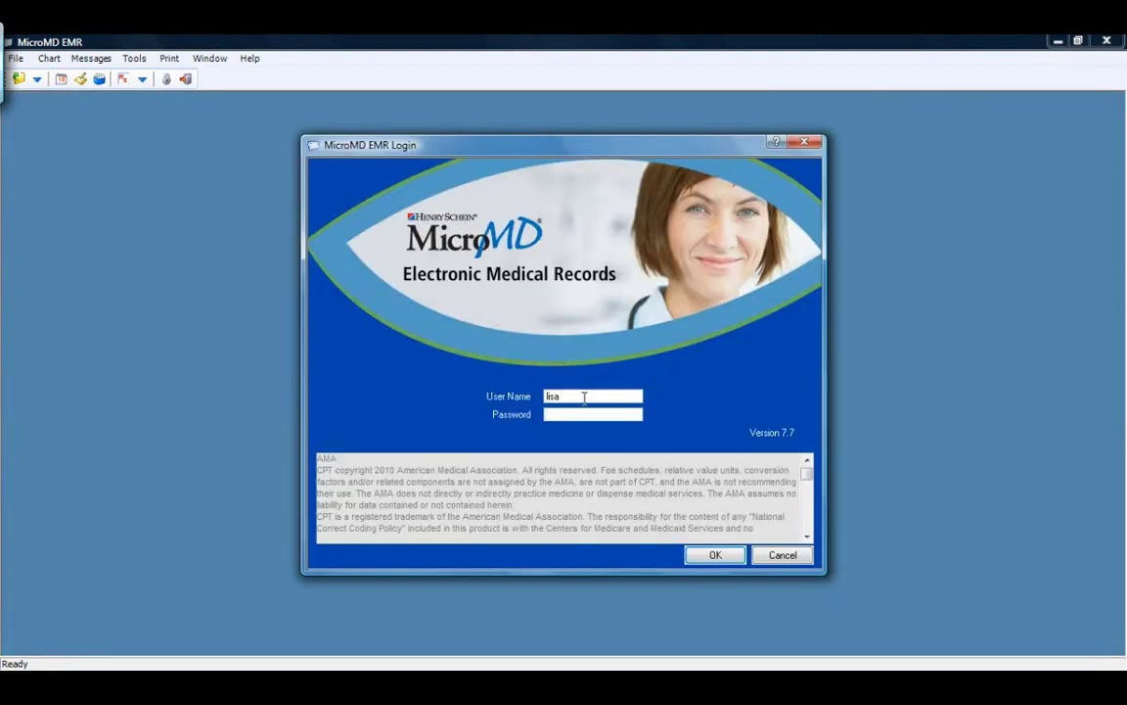
pyautogui.press('Tab')
pyautogui.press('Return')
pyautogui.click(74, 420)
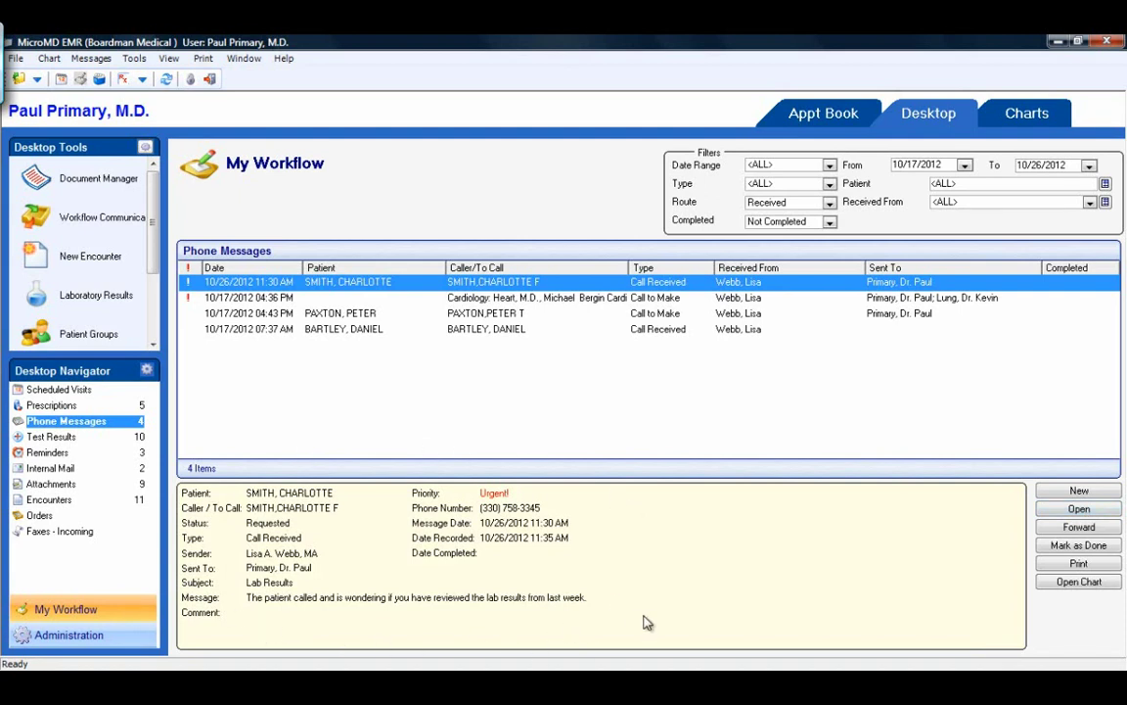
# Open the urgent Lab Results message and paste a reply asking staff to schedule the patient
pyautogui.doubleClick(479, 287)
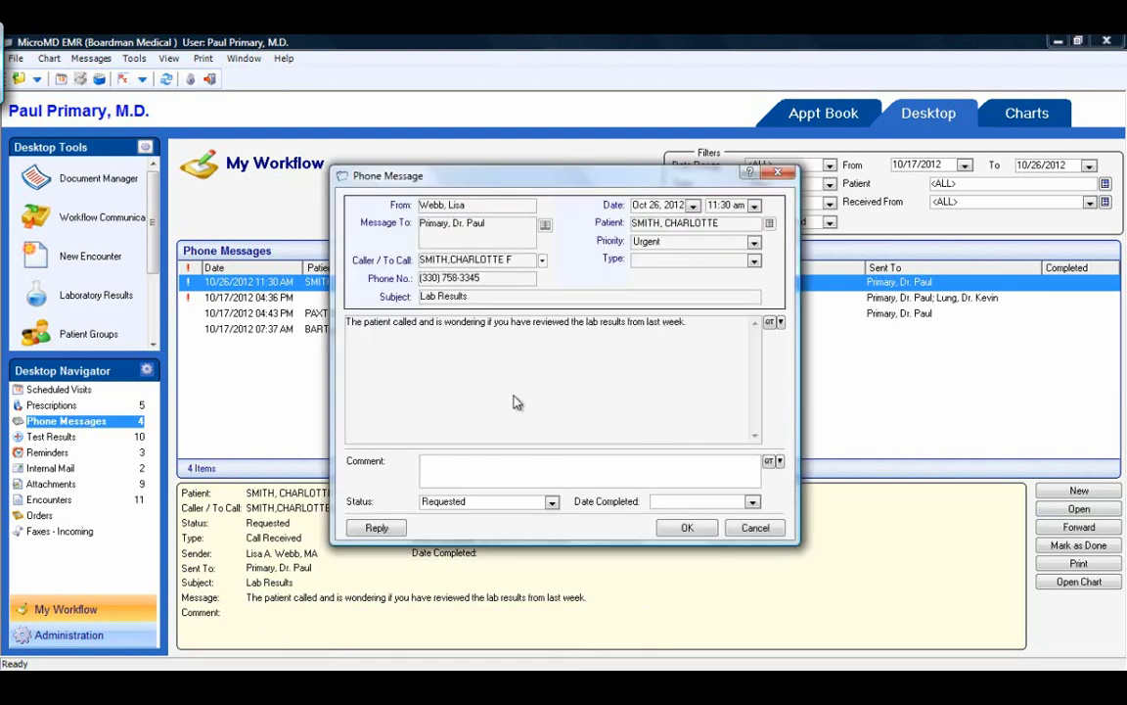
pyautogui.click(448, 477)
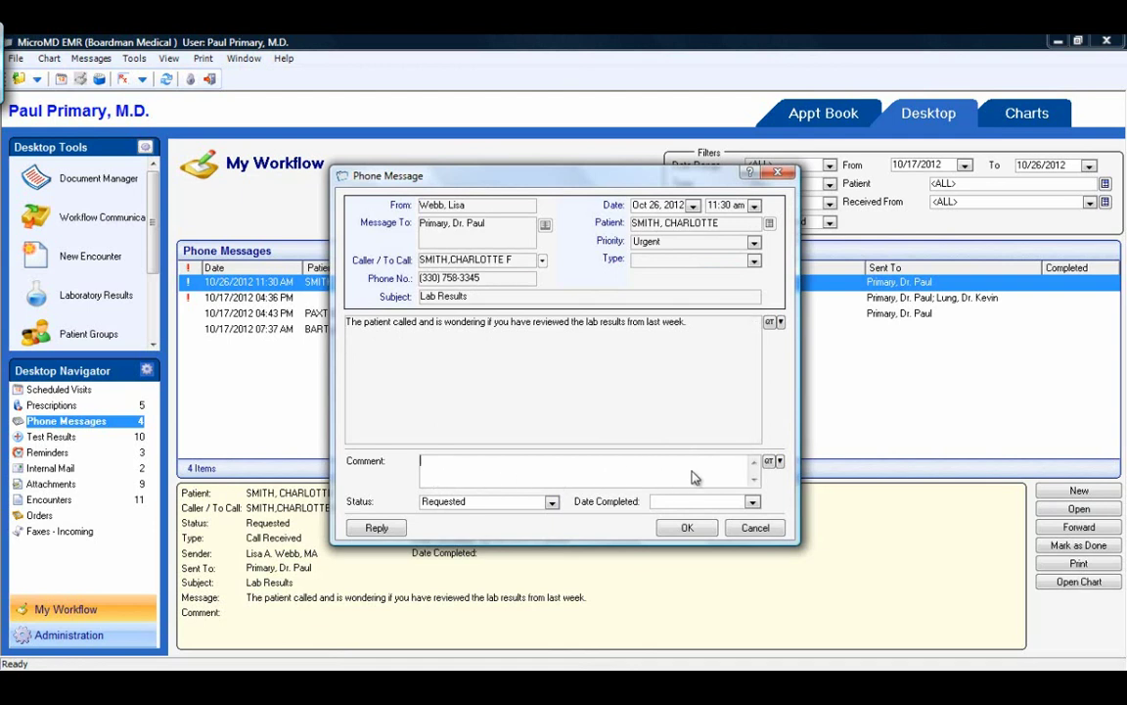
pyautogui.click(376, 528)
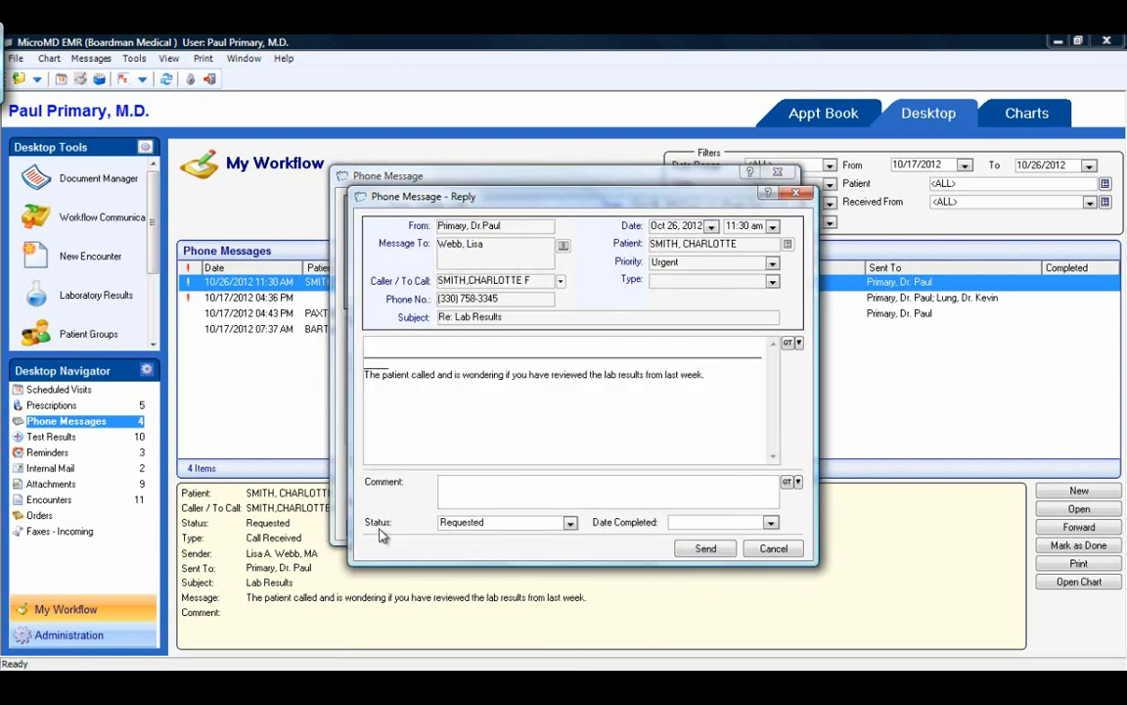
pyautogui.write('Please call patient and schedule and appointment.  I would like to discuss in person.')
# Add a Date/Time User Stamp to the reply, send it, and close the message
pyautogui.click(799, 343)
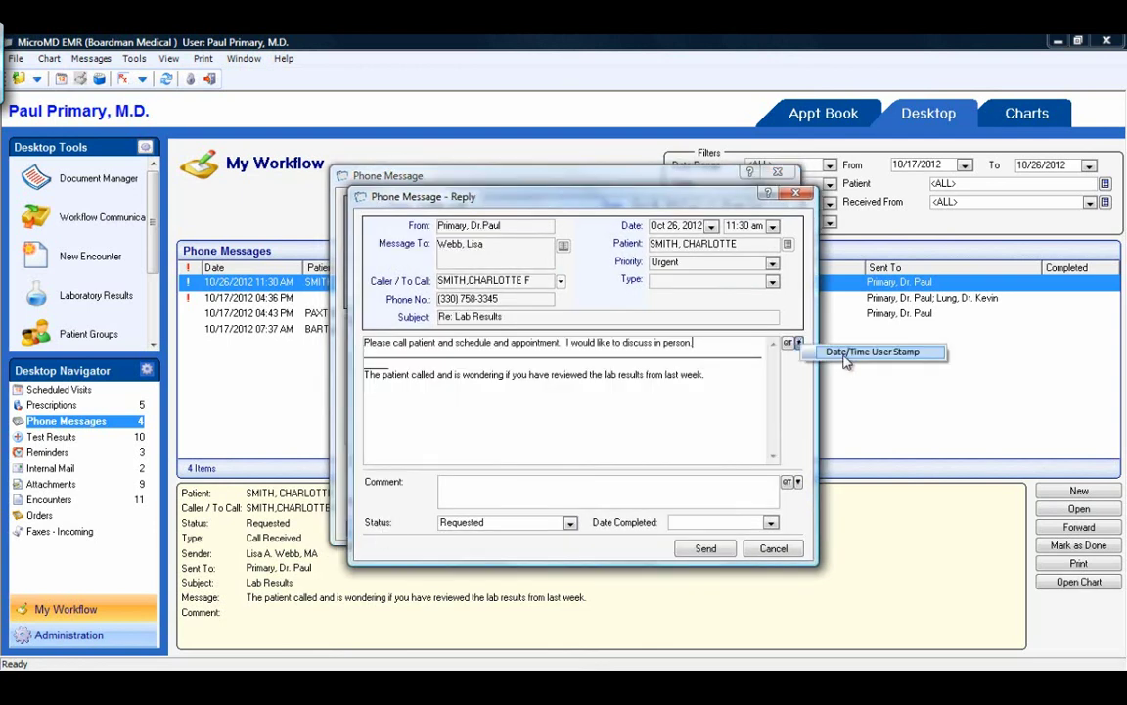
pyautogui.click(848, 361)
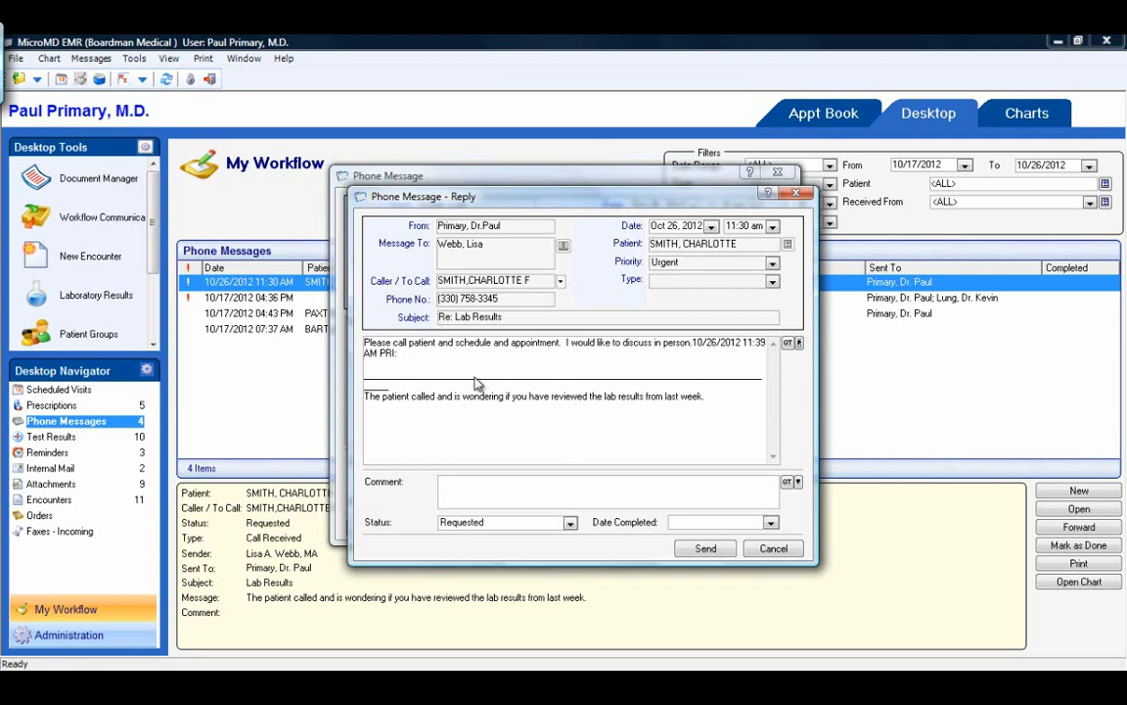
pyautogui.click(706, 550)
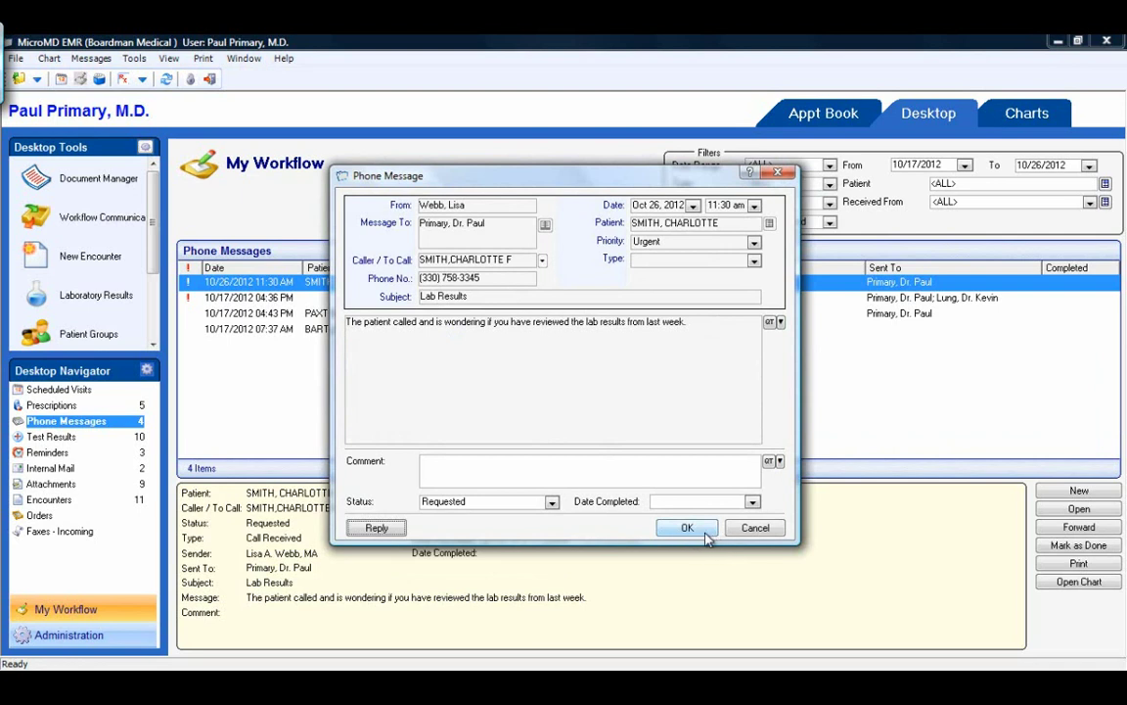
pyautogui.click(687, 532)
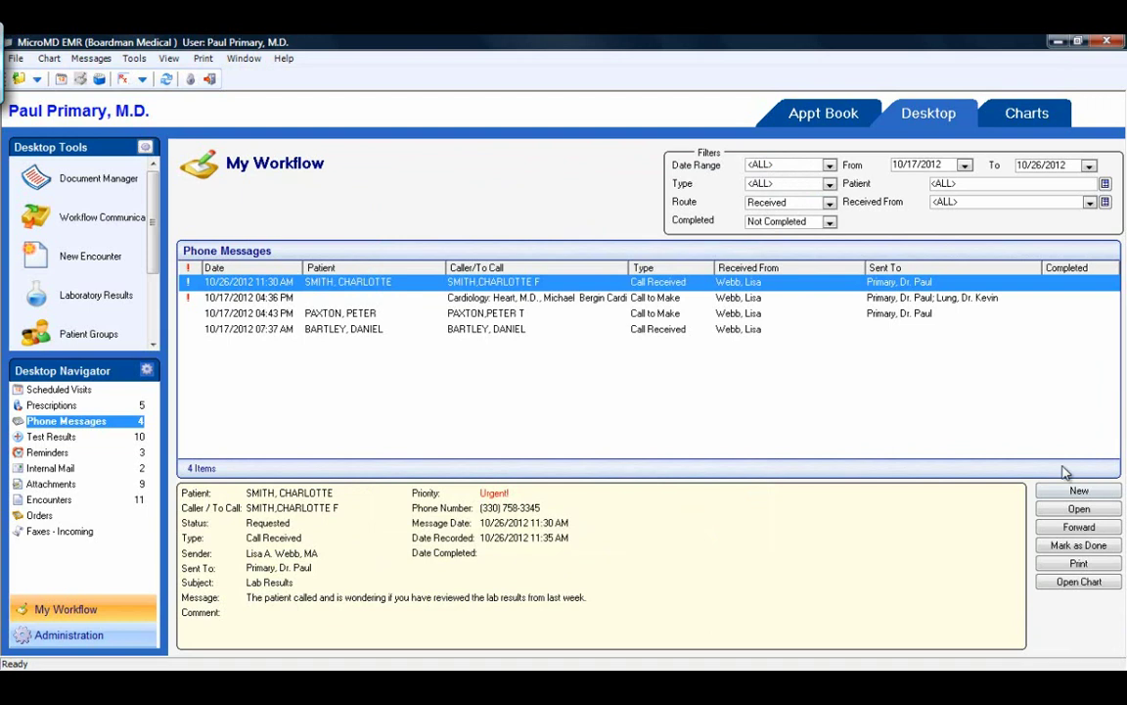
pyautogui.click(1077, 529)
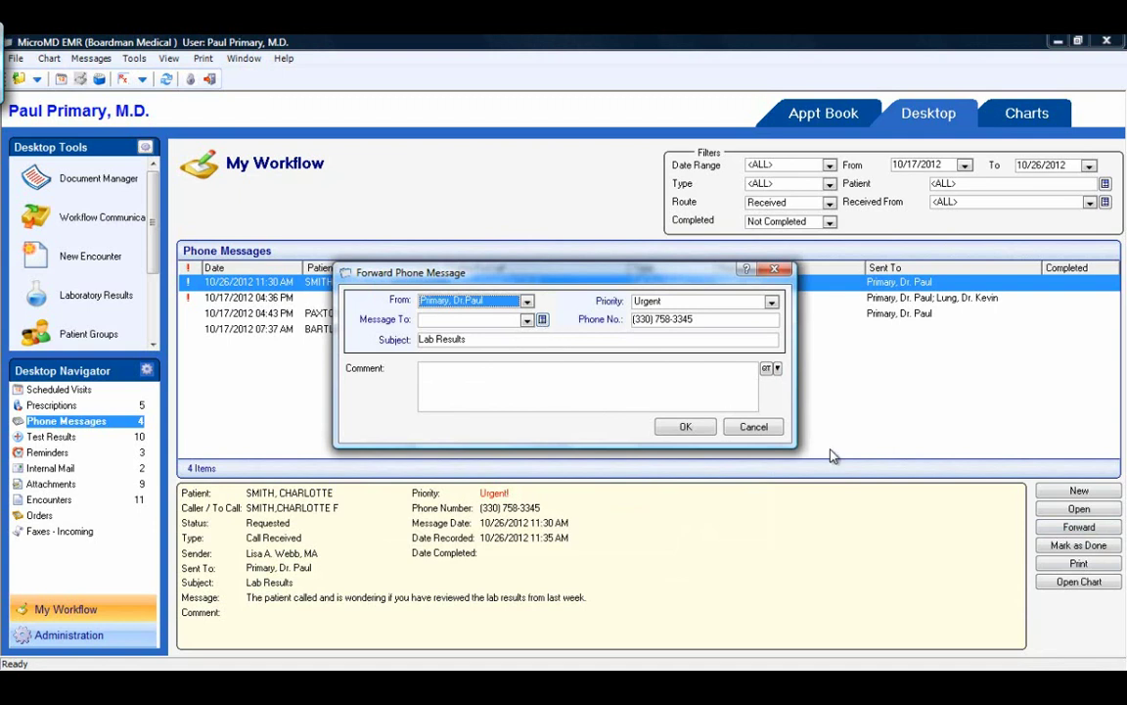
pyautogui.click(755, 429)
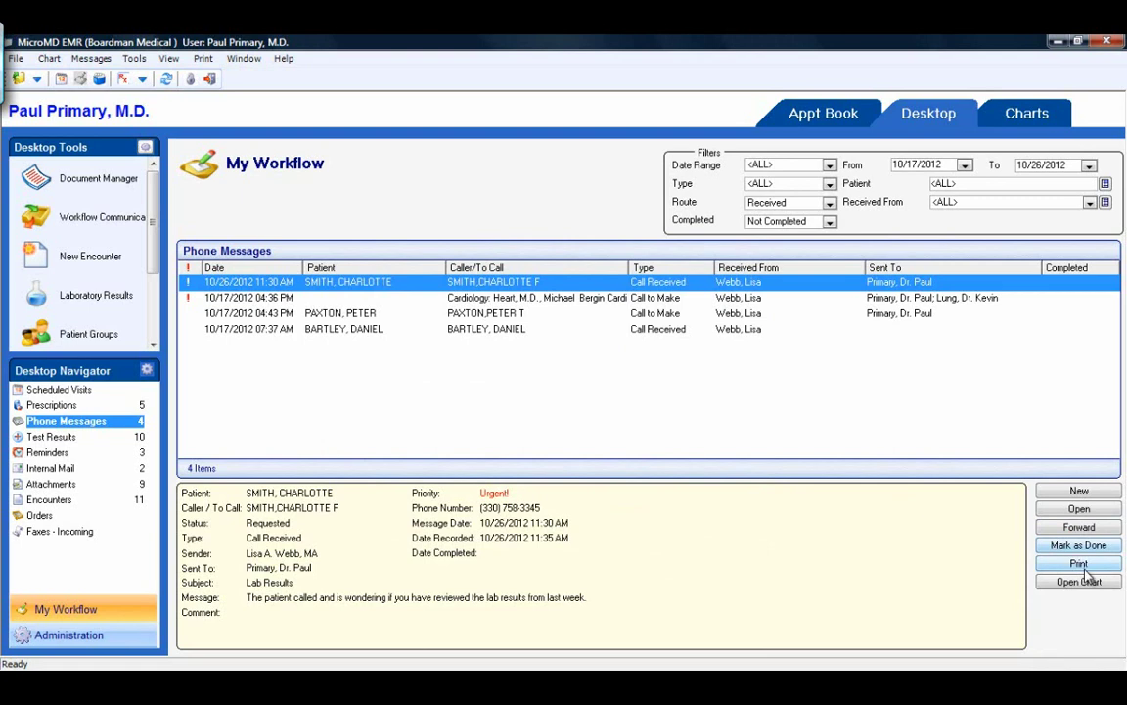
pyautogui.click(1077, 564)
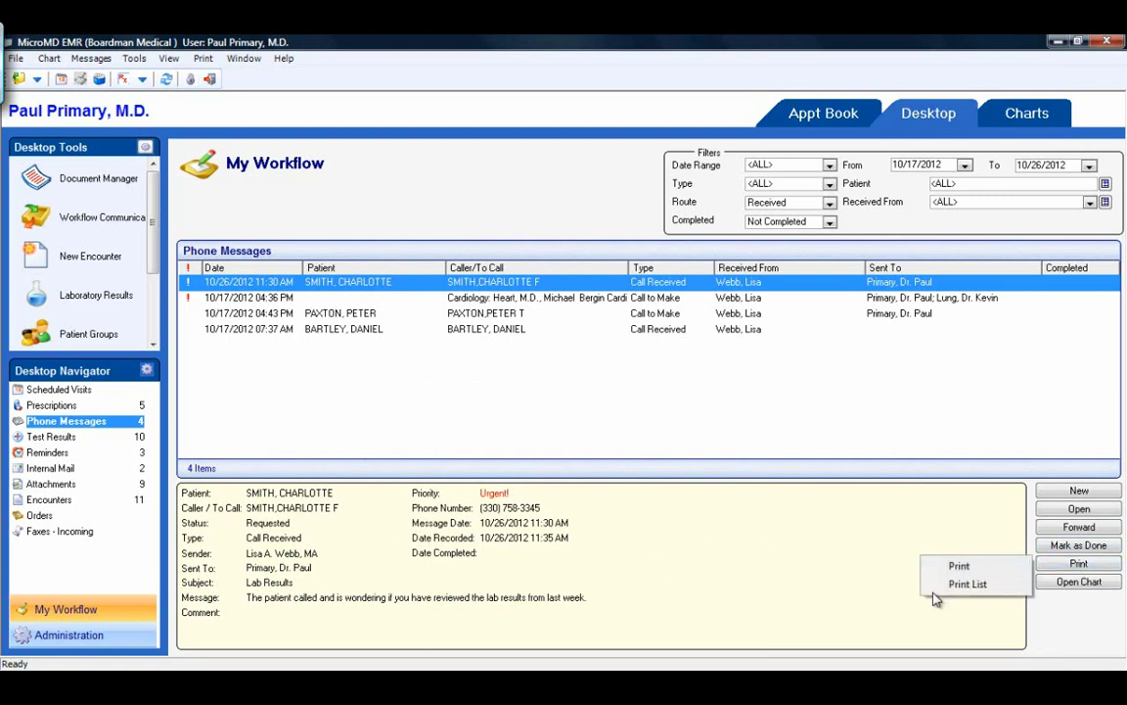
pyautogui.click(959, 567)
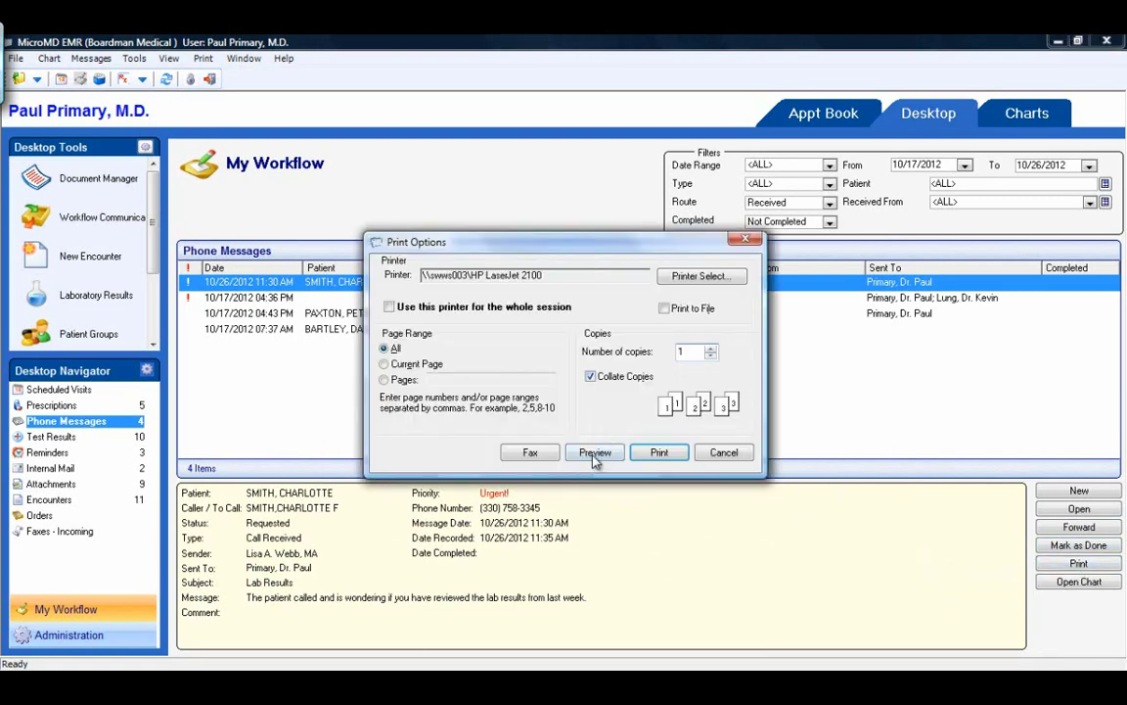
pyautogui.click(595, 455)
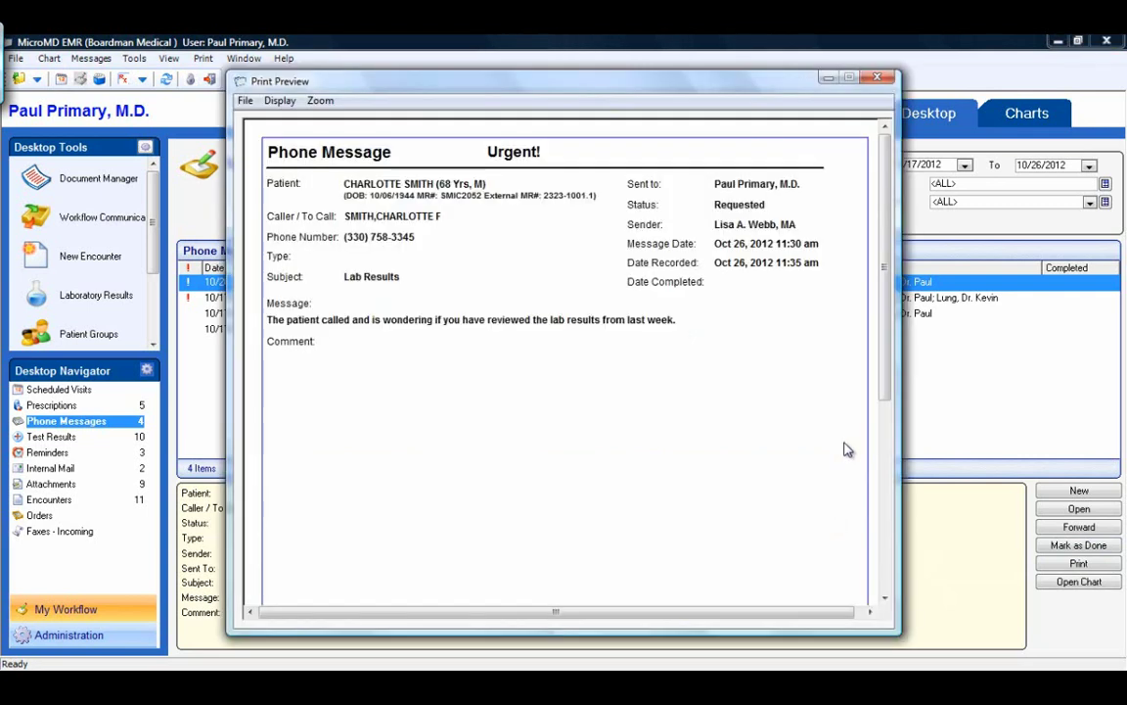
pyautogui.click(879, 76)
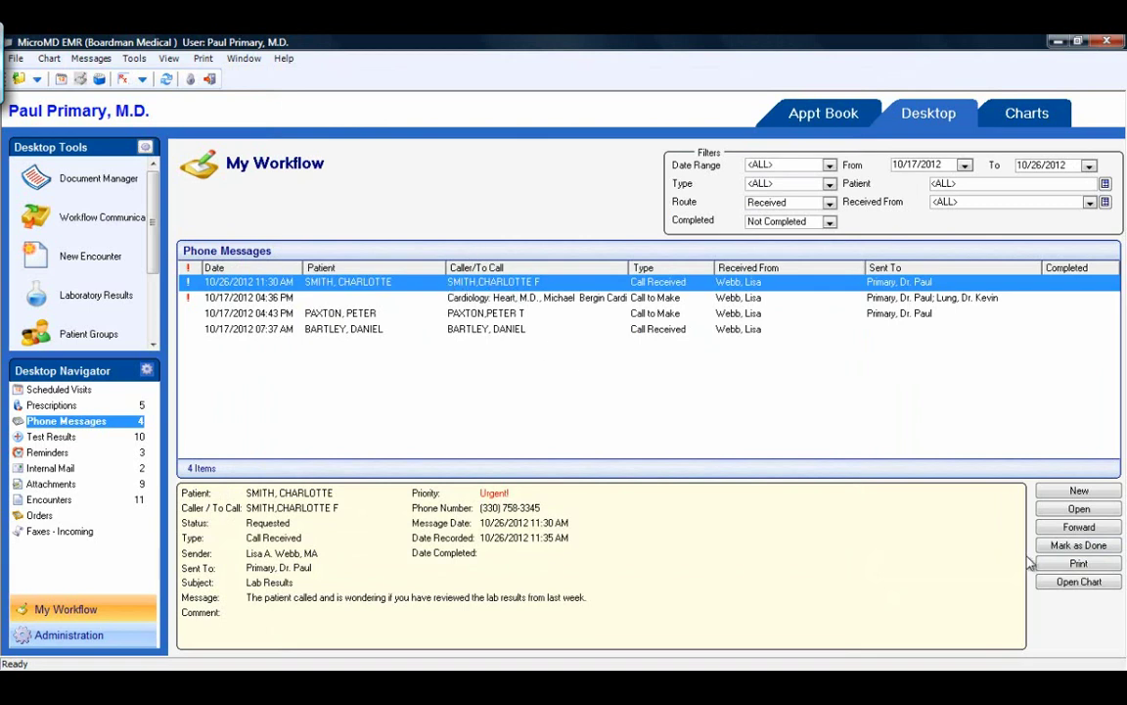
pyautogui.click(1076, 582)
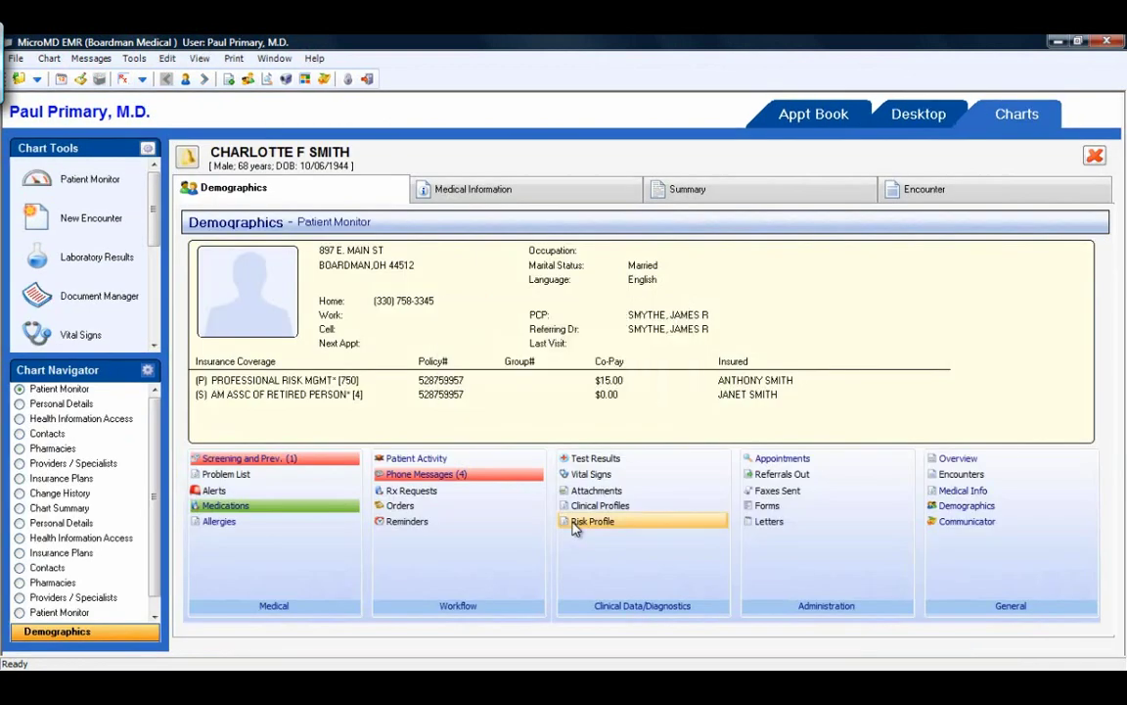
pyautogui.click(1095, 156)
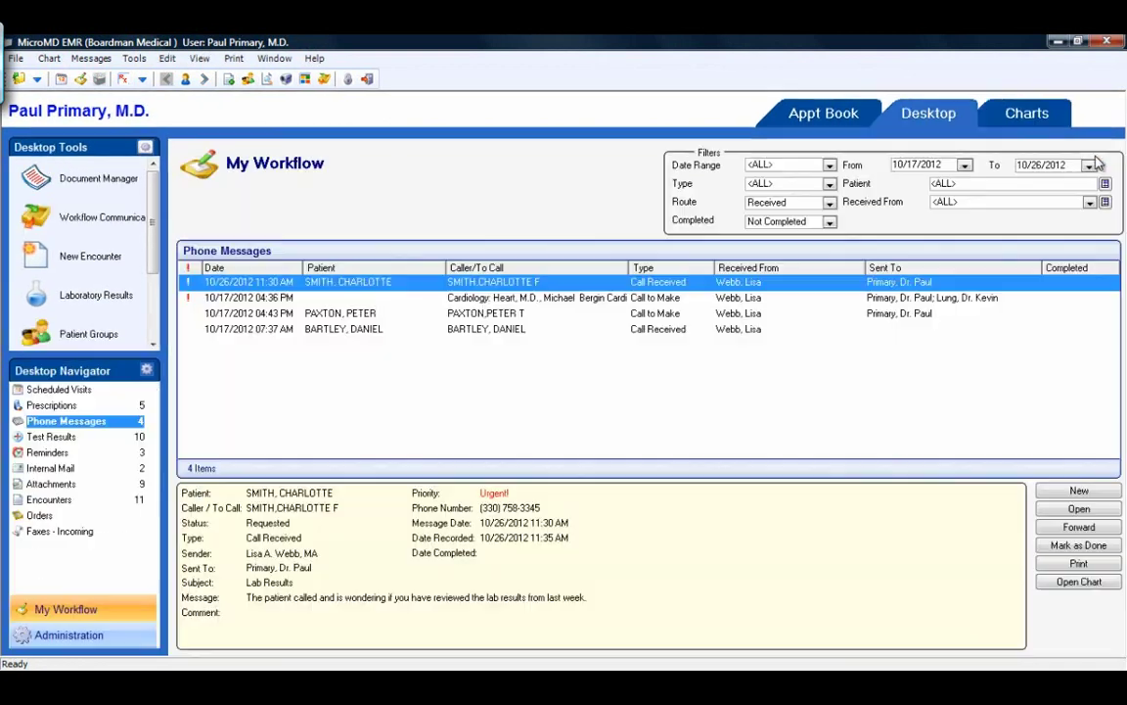
pyautogui.doubleClick(527, 283)
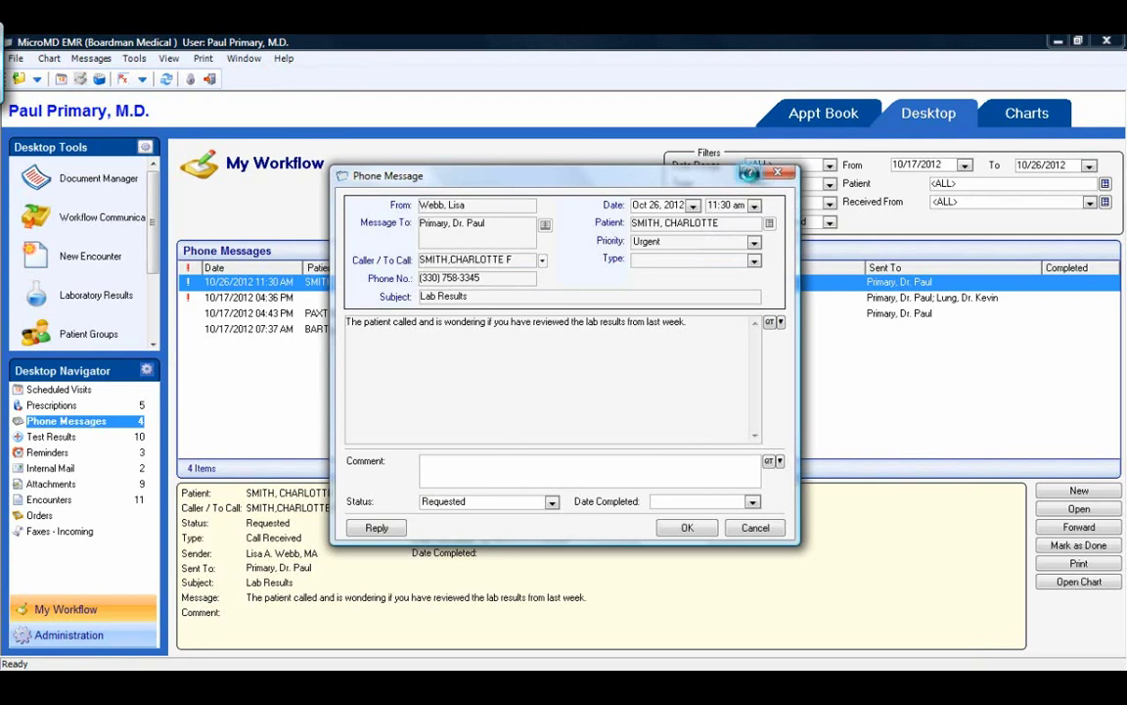
pyautogui.click(750, 177)
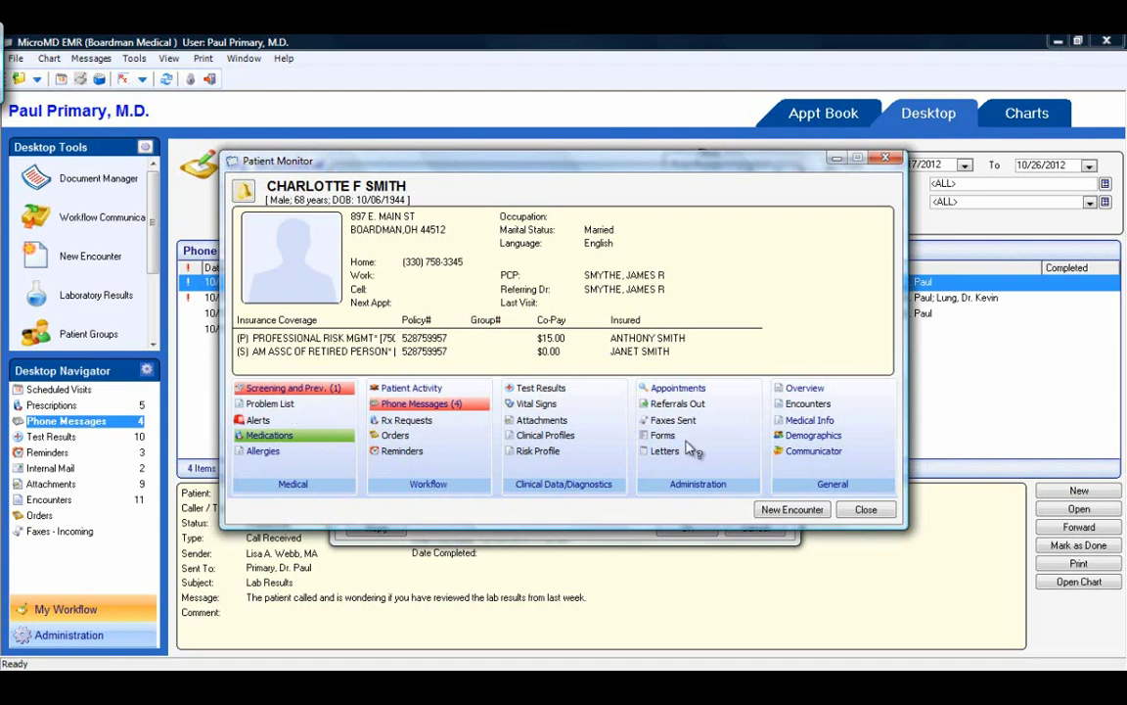
pyautogui.click(867, 511)
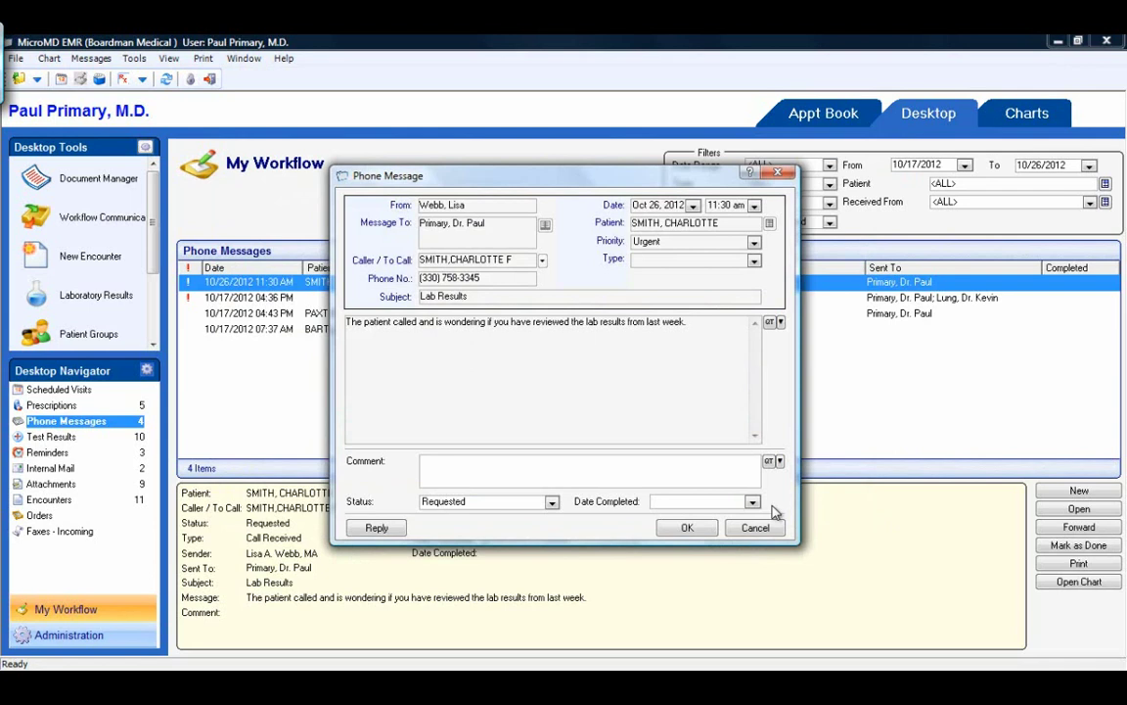
pyautogui.click(748, 528)
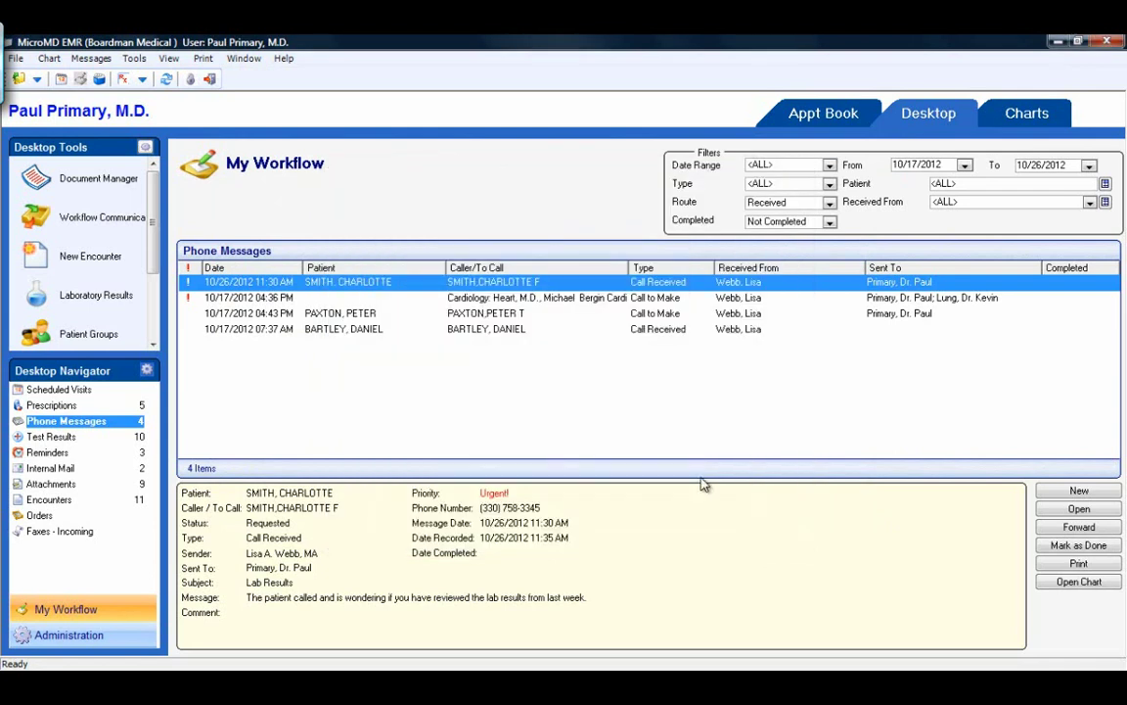
# Mark the Lab Results message done, set the completion-status filter, then log off
pyautogui.click(1072, 548)
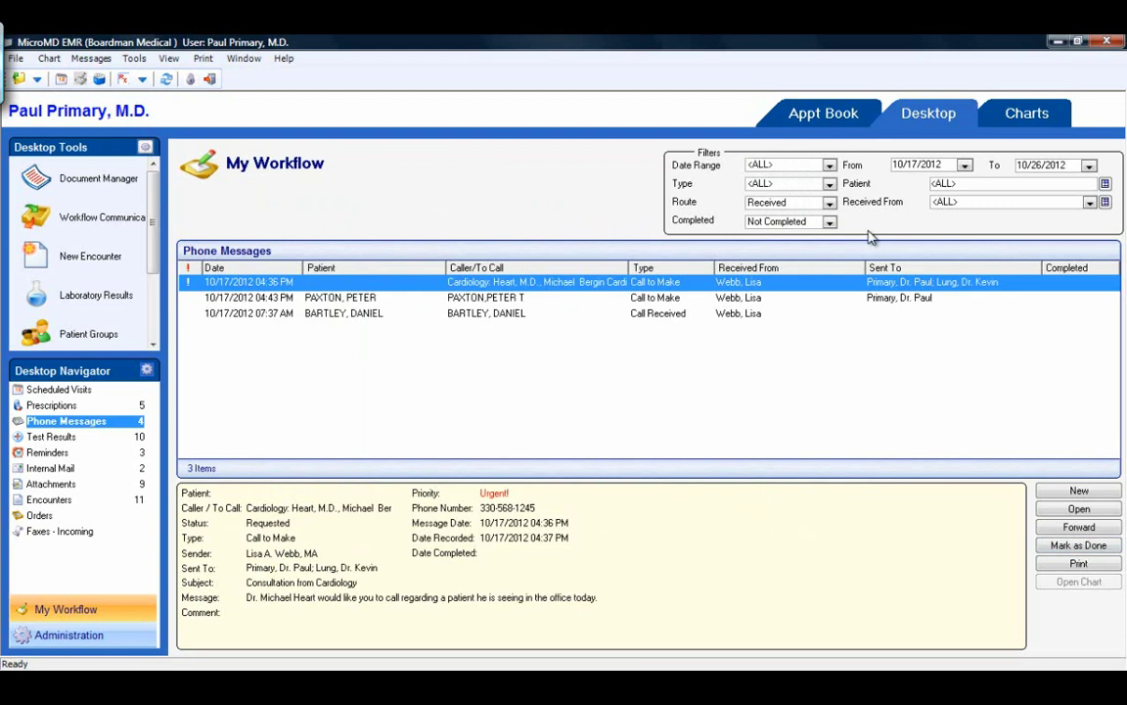
pyautogui.click(830, 223)
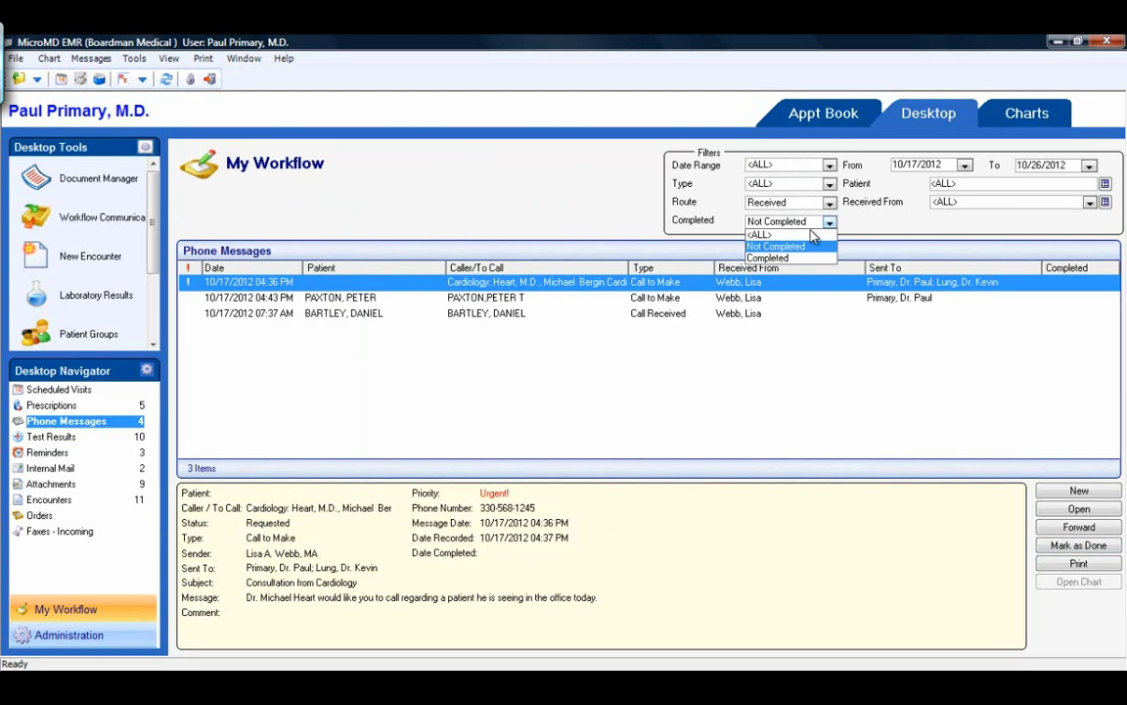
pyautogui.click(768, 258)
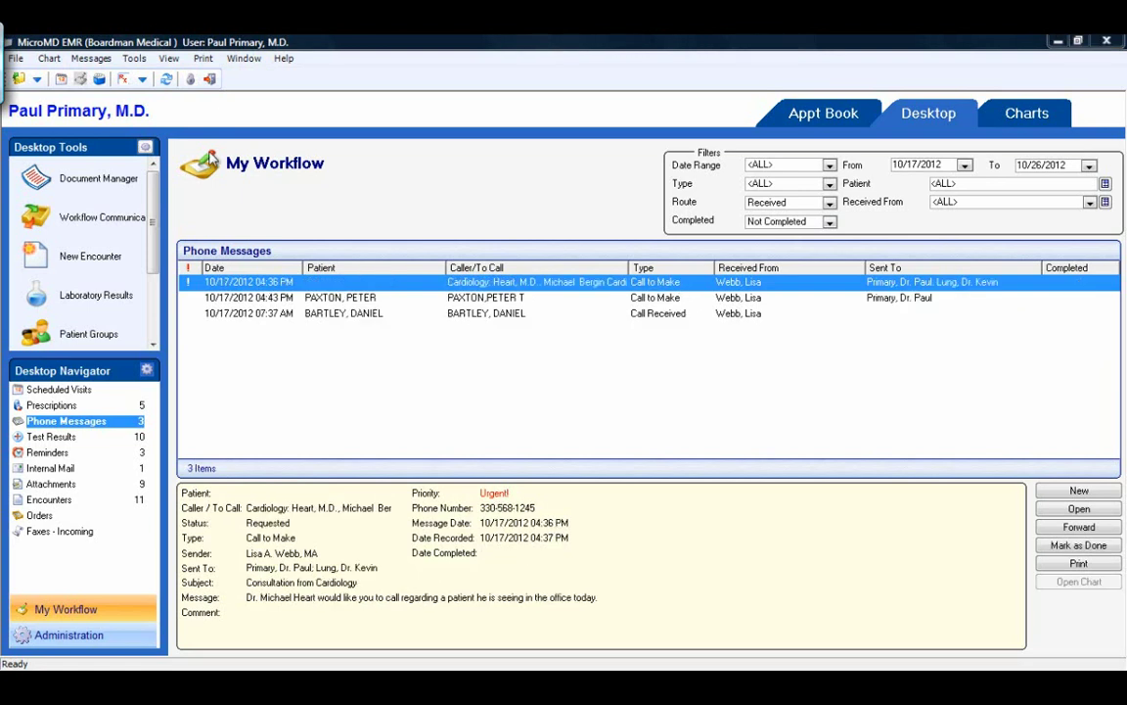
pyautogui.click(190, 78)
# Sign in with the medical assistant's user name and password
pyautogui.doubleClick(575, 395)
pyautogui.press('Tab')
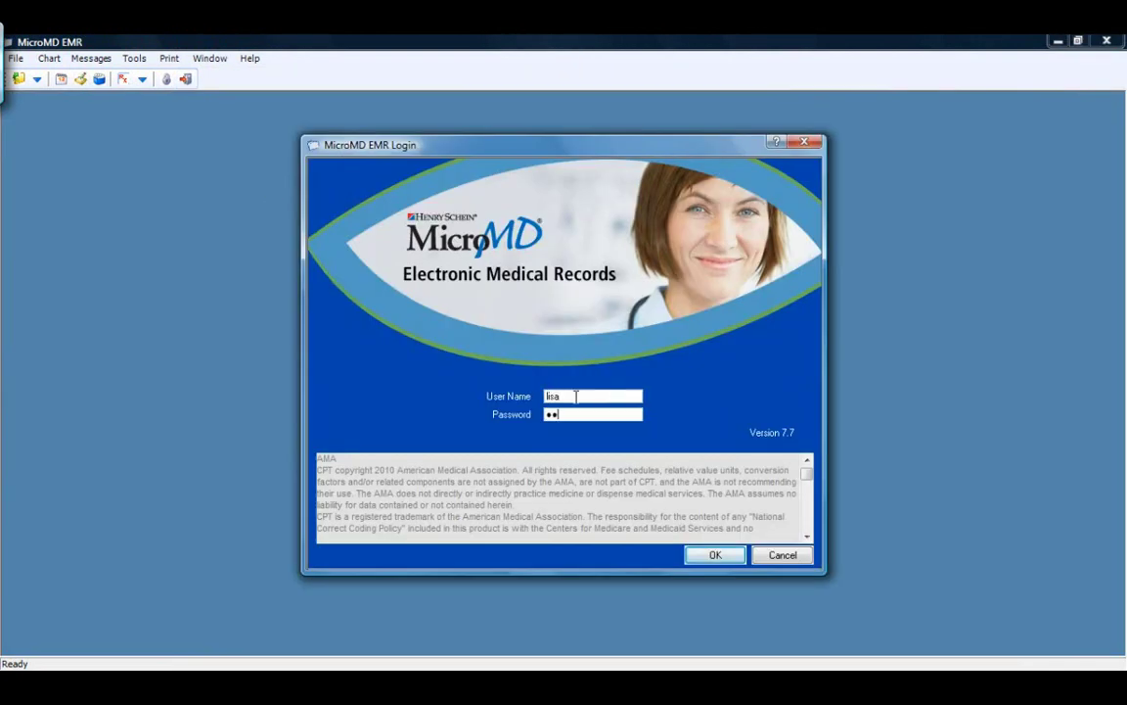
pyautogui.press('Return')
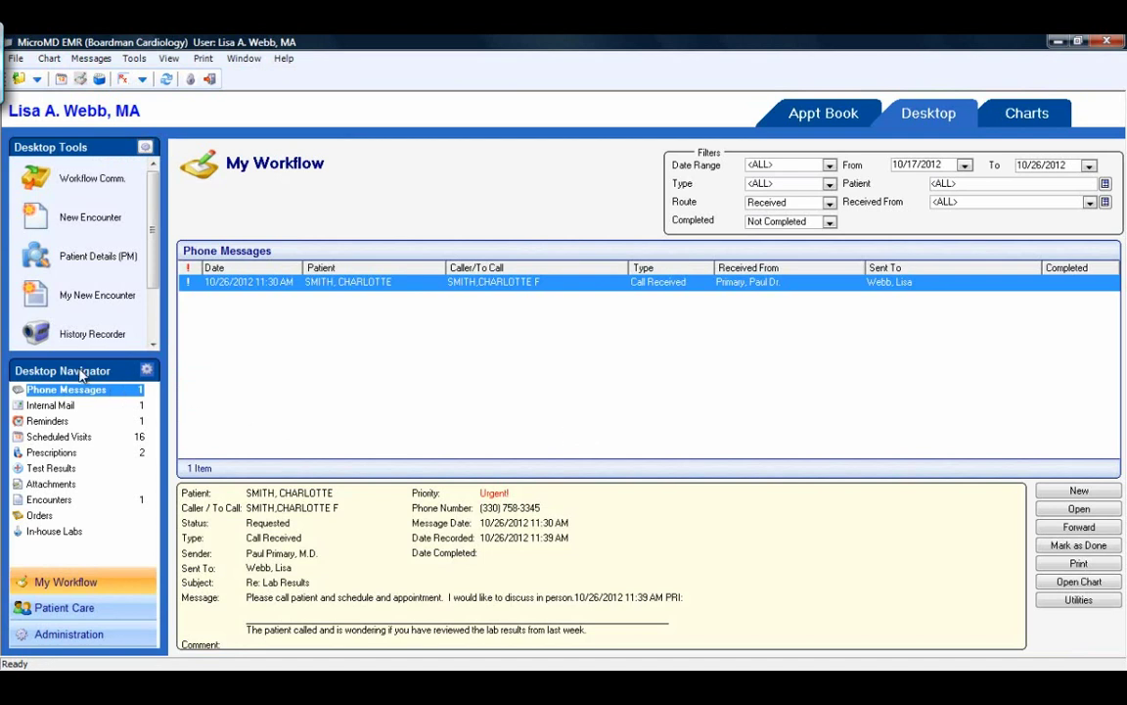
# From the Internal Mail list, create a new mail and move its window to the centre
pyautogui.click(58, 405)
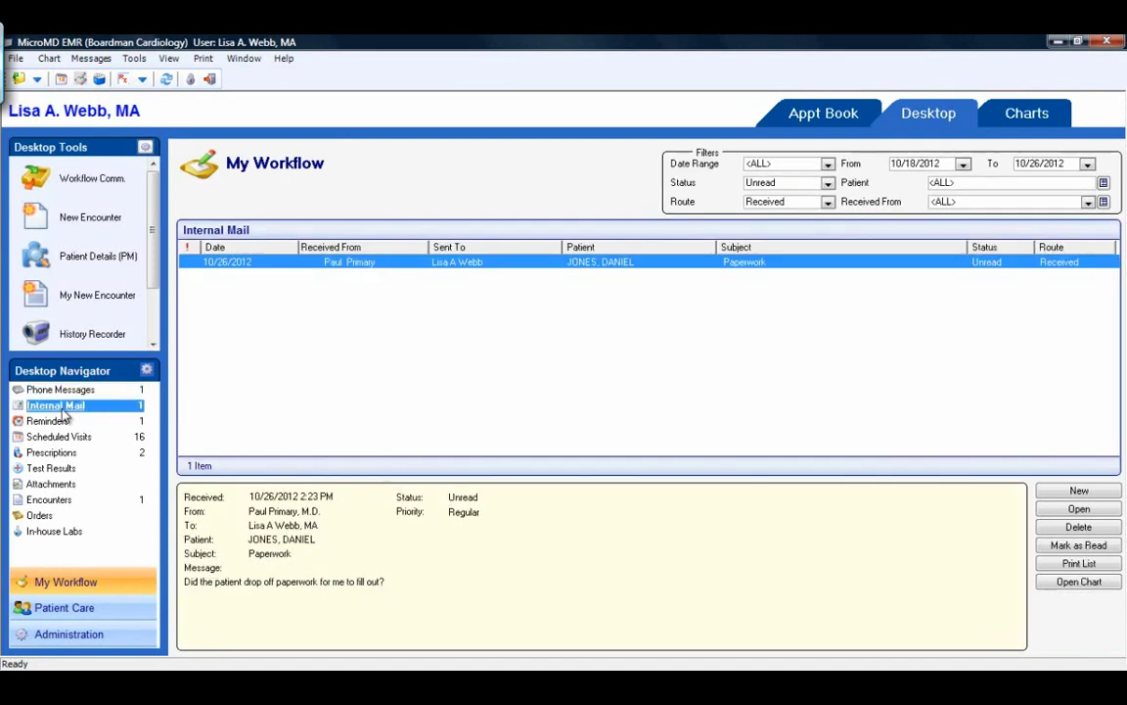
pyautogui.click(1078, 495)
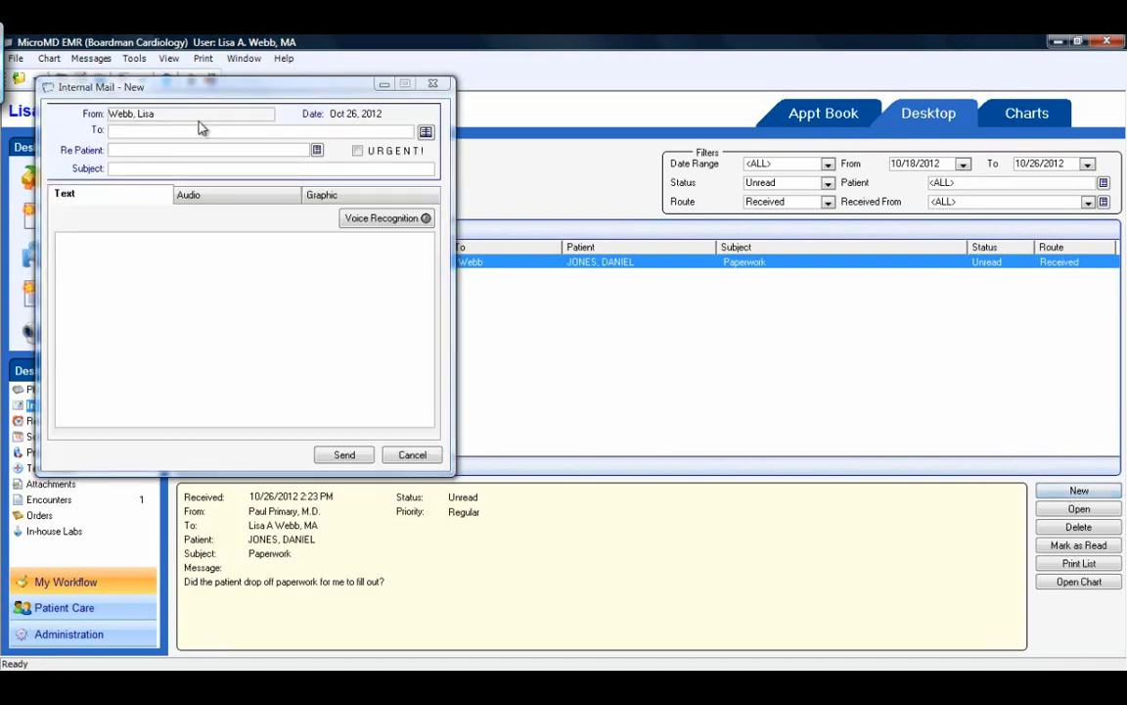
pyautogui.moveTo(247, 92); pyautogui.dragTo(466, 135)
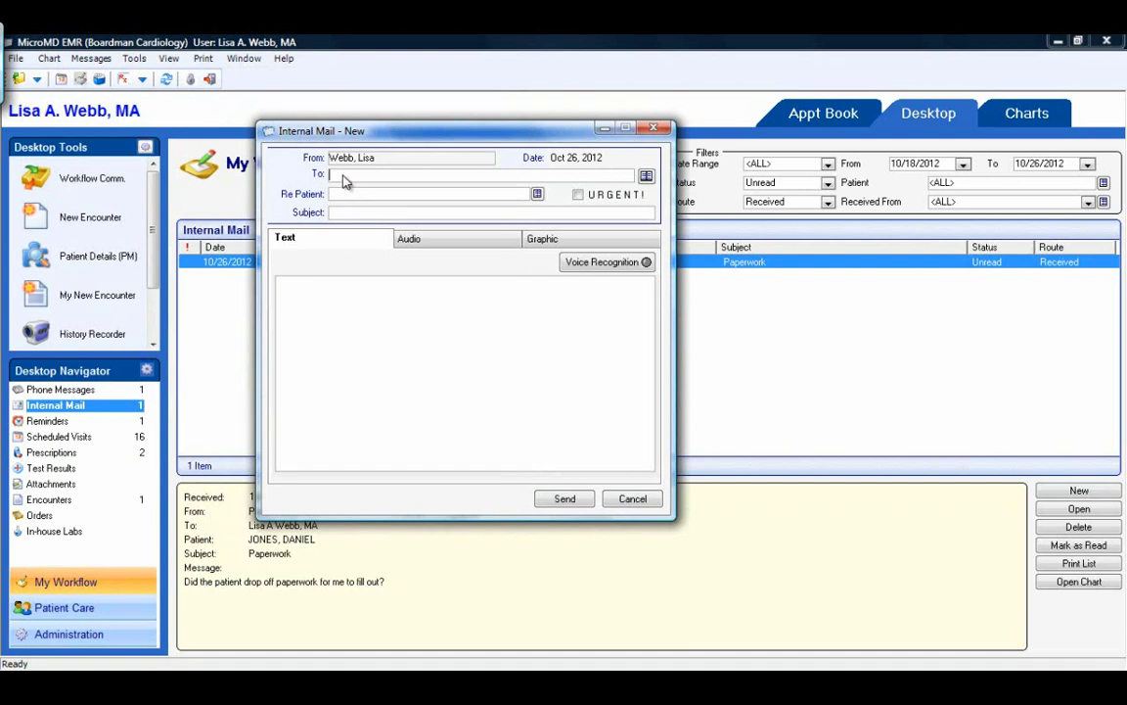
# Add the primary physician as the mail's recipient from the To address book
pyautogui.click(646, 177)
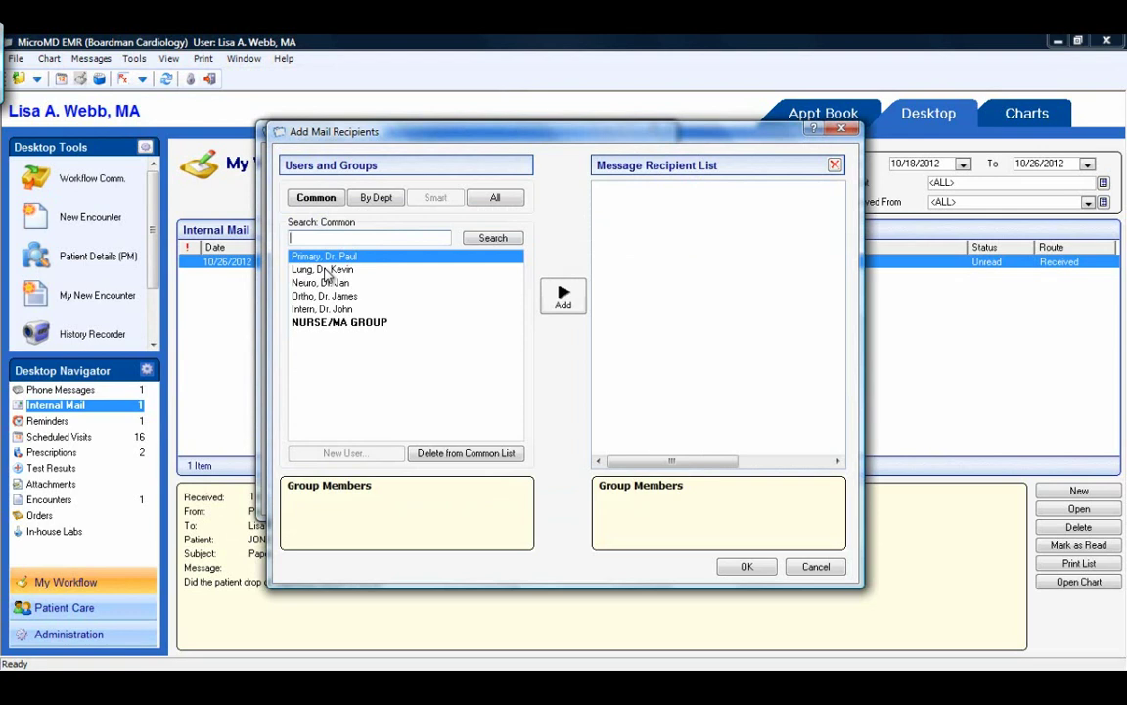
pyautogui.click(564, 296)
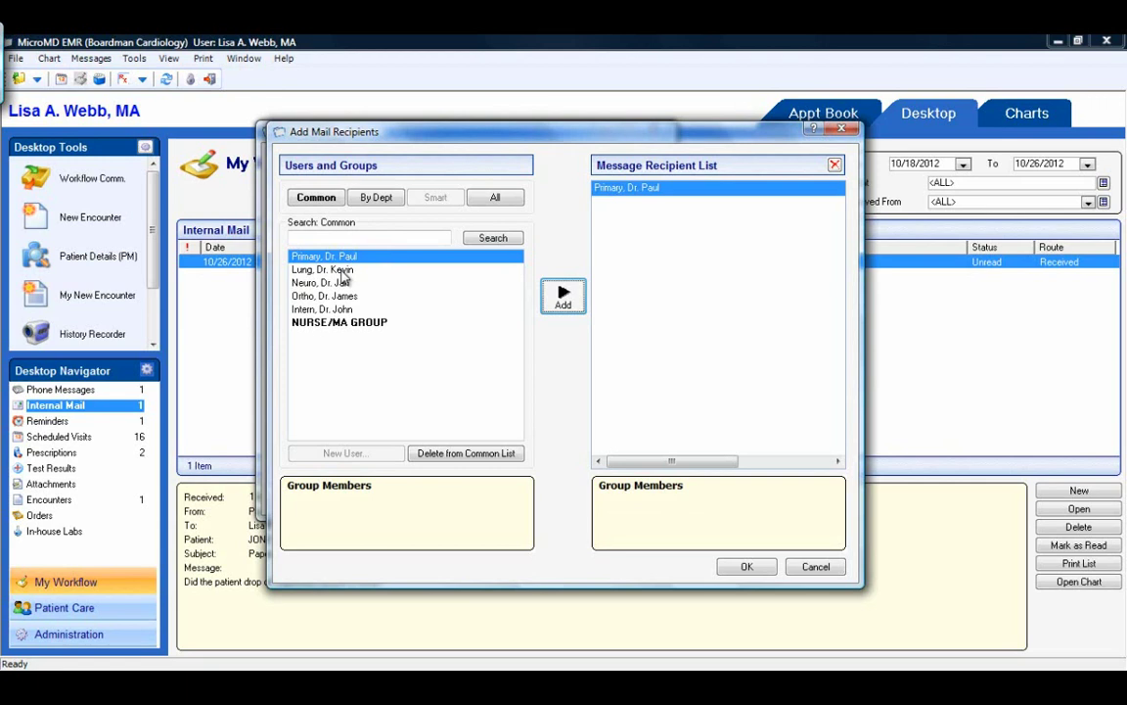
pyautogui.click(749, 566)
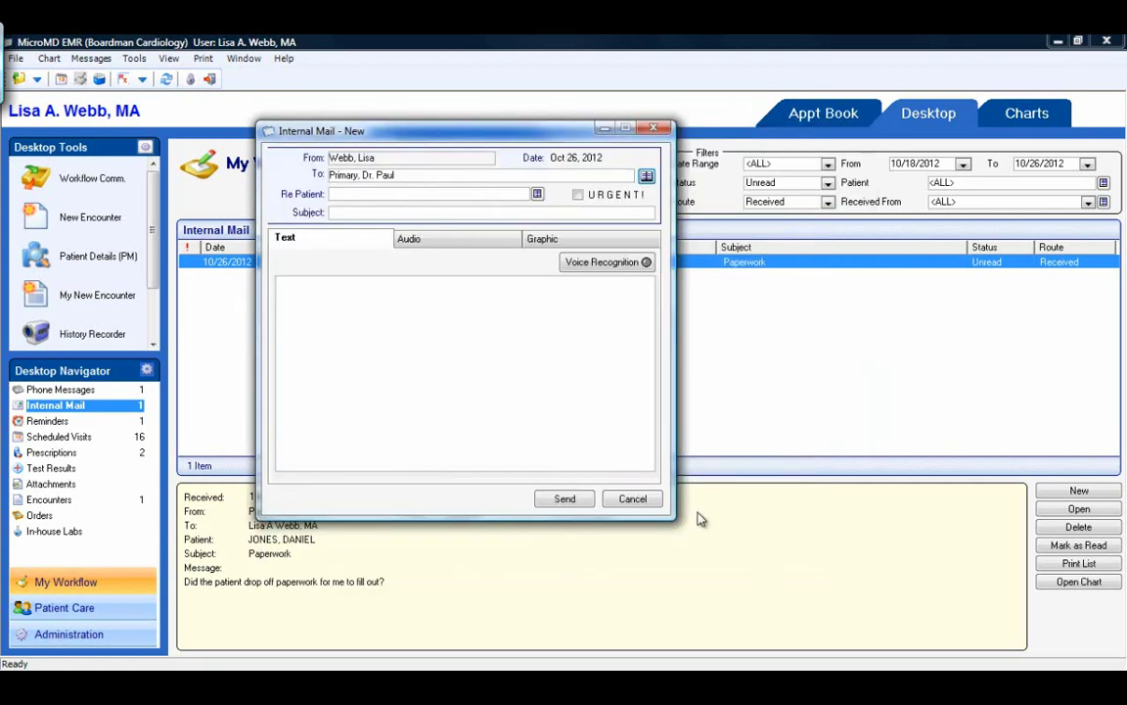
# Leave the related patient empty and enter the subject 'Drug Rep'
pyautogui.click(343, 199)
pyautogui.click(537, 193)
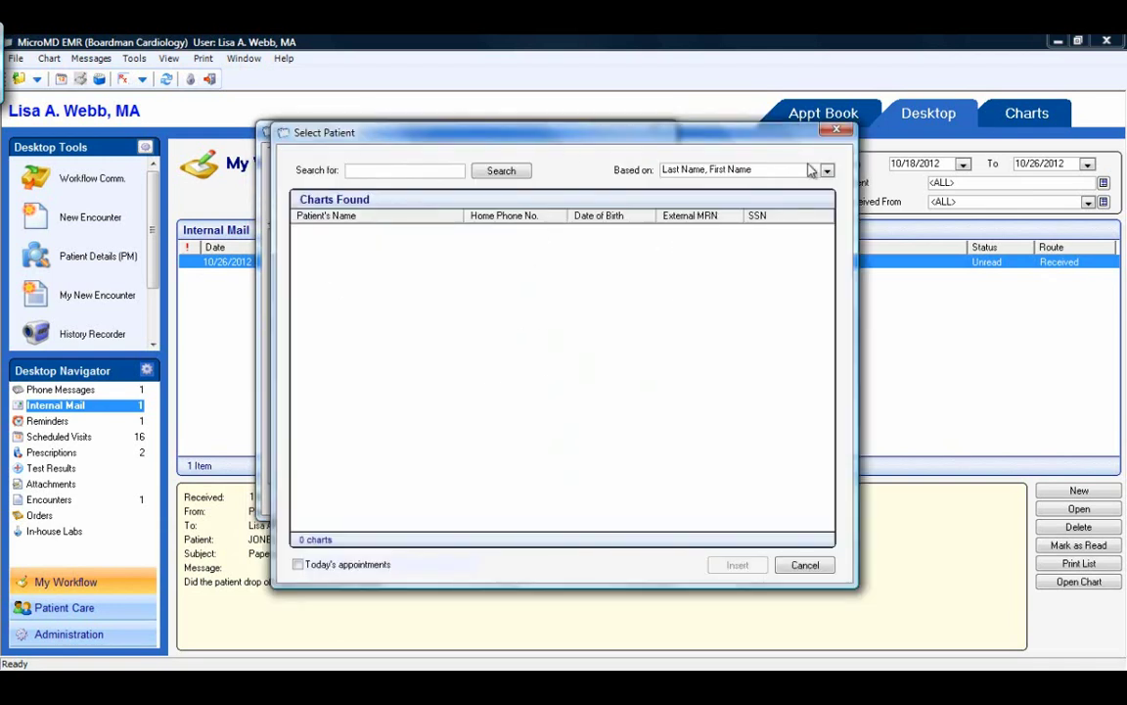
pyautogui.click(837, 133)
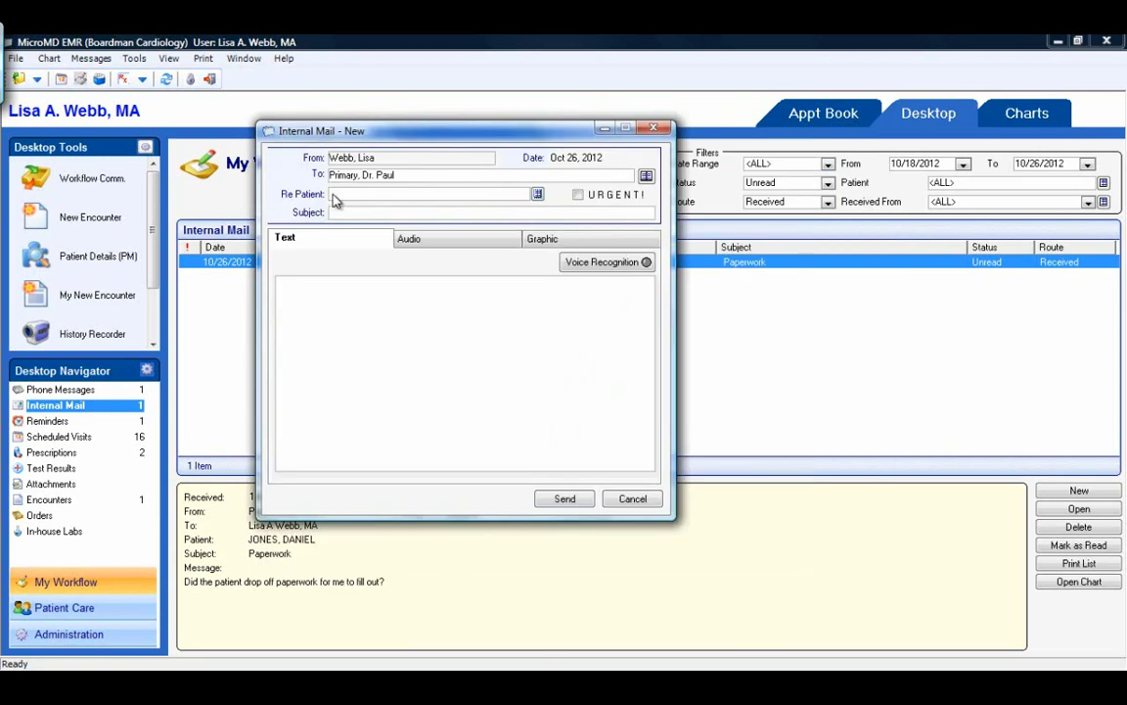
pyautogui.click(338, 199)
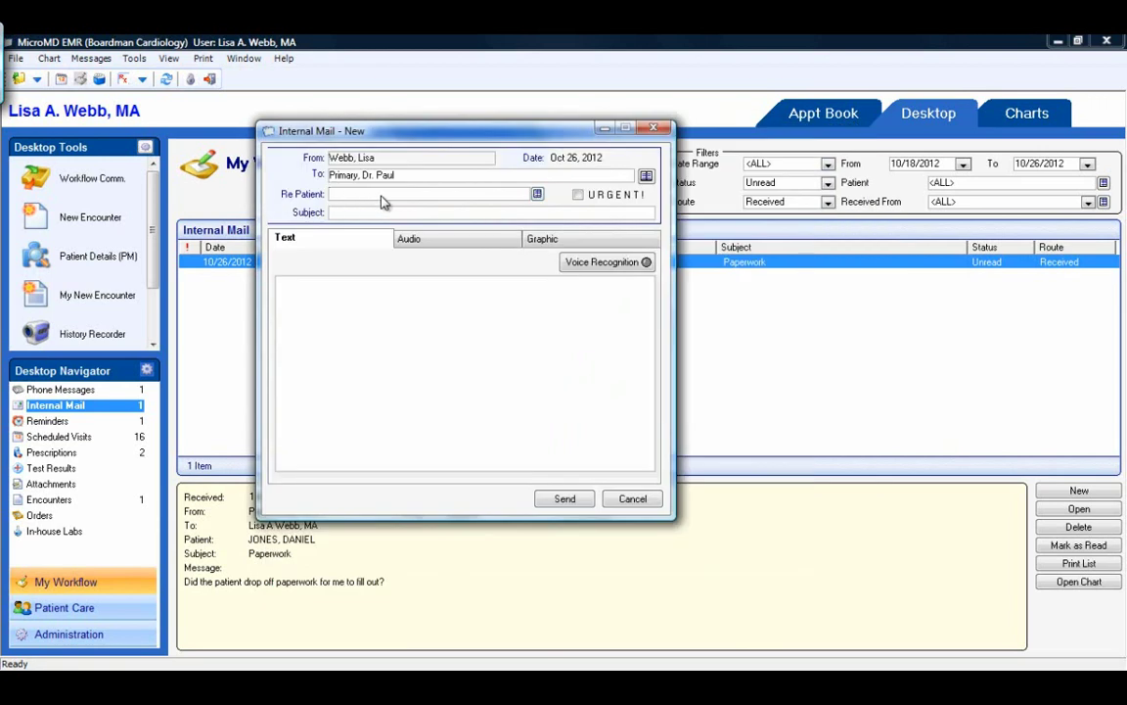
pyautogui.click(336, 219)
pyautogui.write('Drug Rep')
# Write the body 'Drug rep is bringing lunch tomorrow.' and send the mail
pyautogui.click(351, 329)
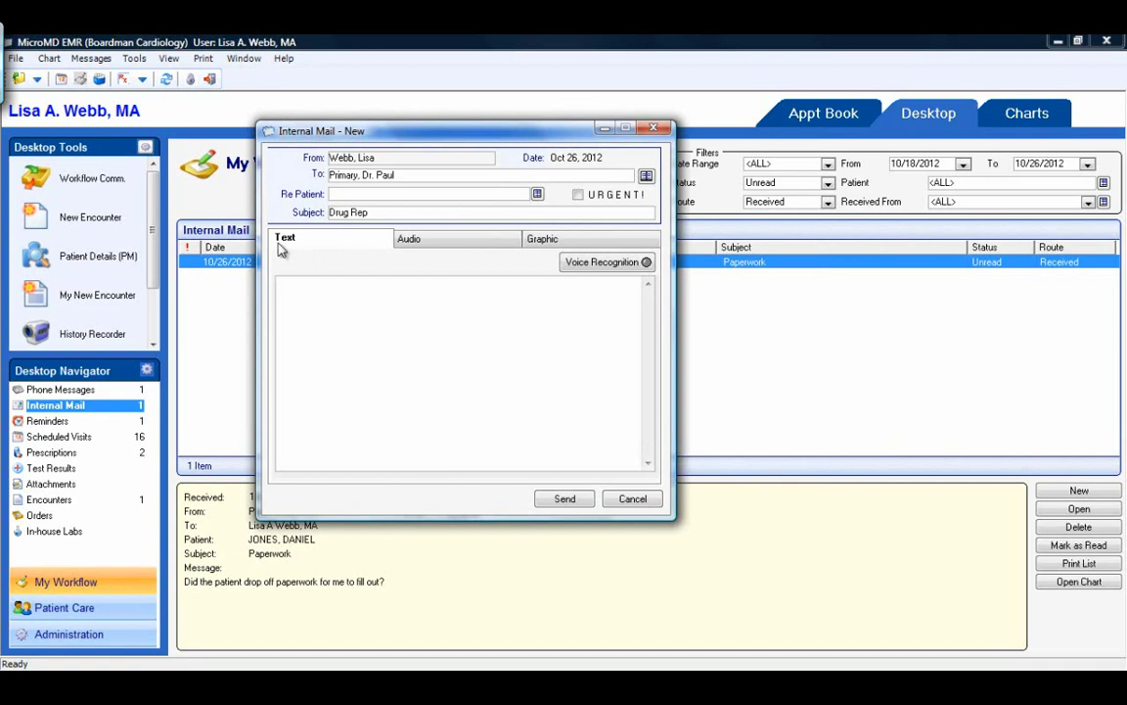
pyautogui.click(441, 240)
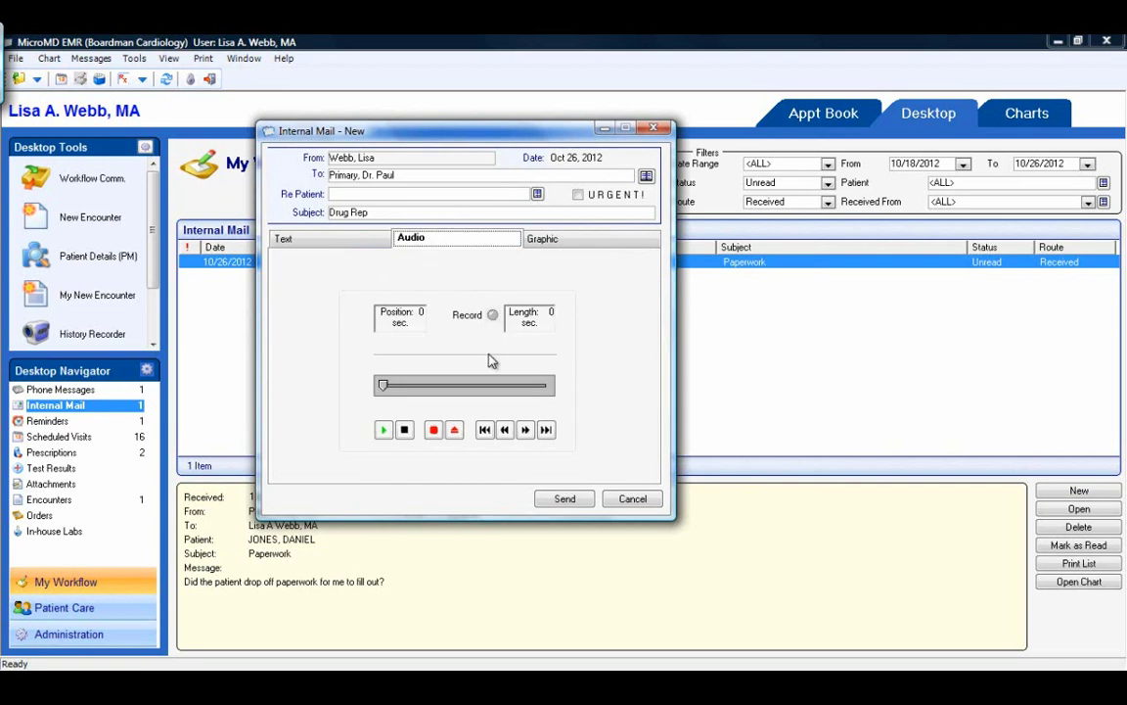
pyautogui.click(568, 241)
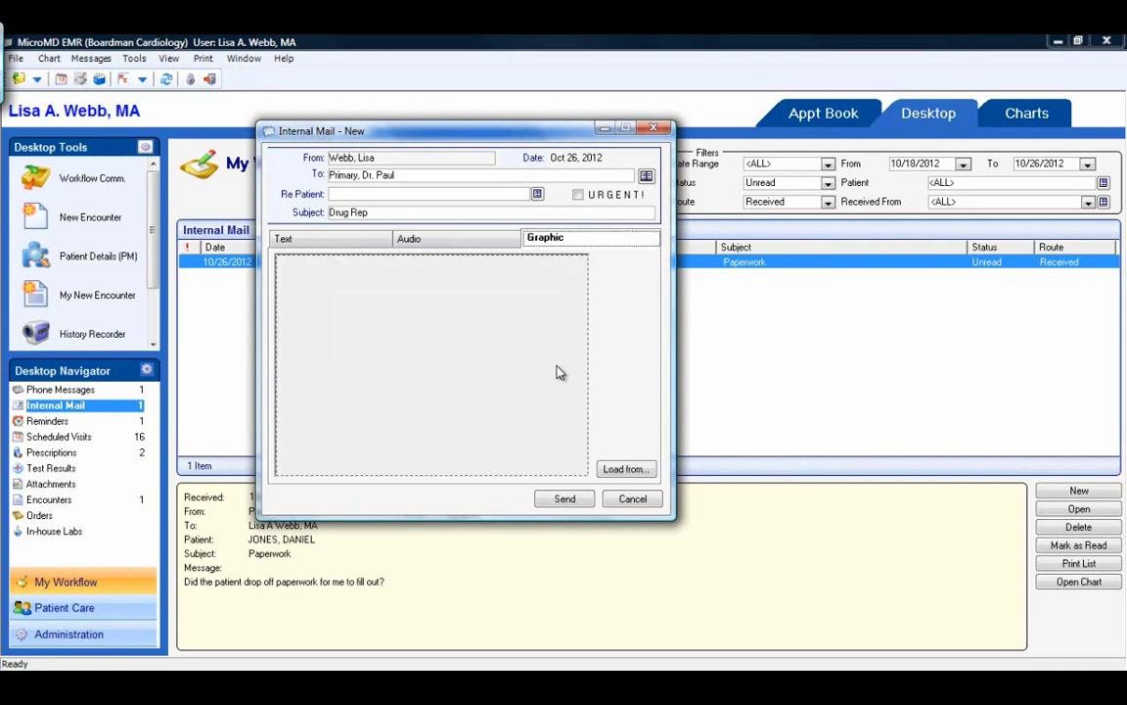
pyautogui.click(311, 243)
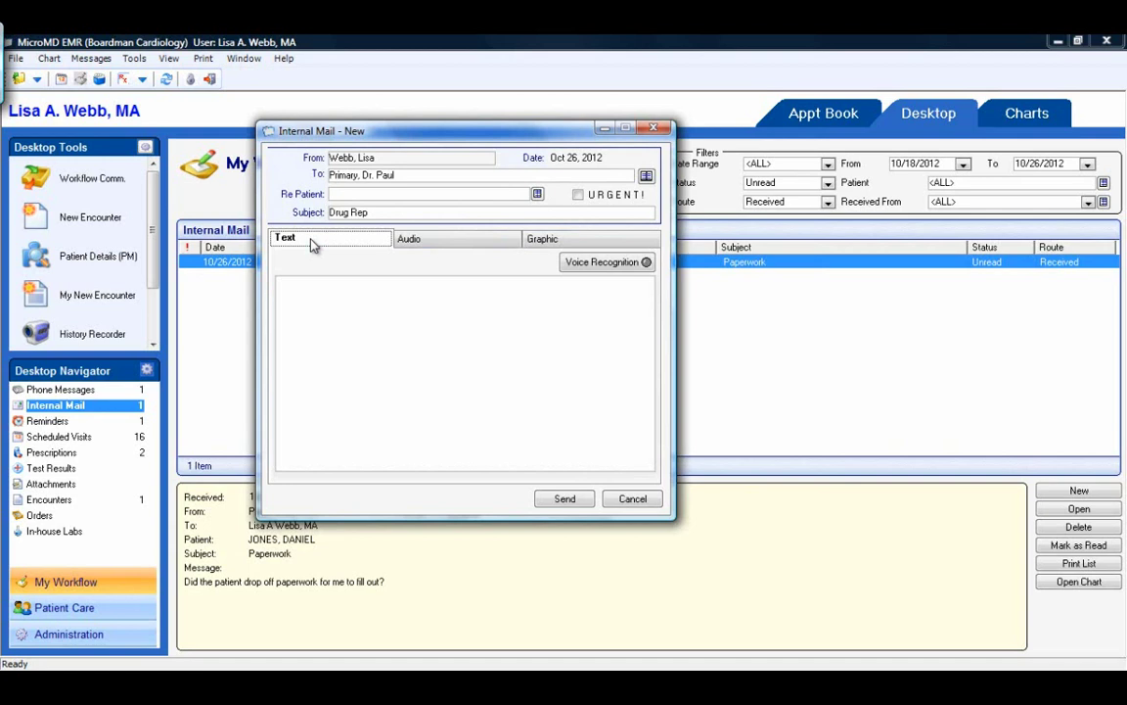
pyautogui.click(338, 306)
pyautogui.write('Drug re')
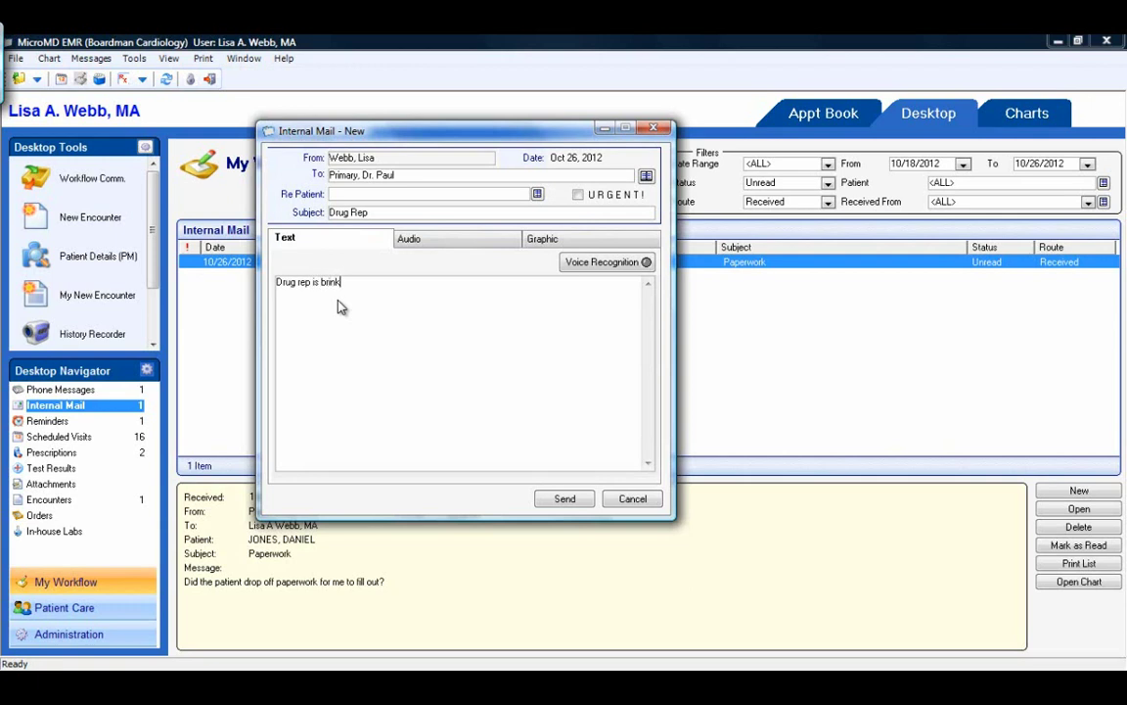
pyautogui.write('p is bringing lunch tomorrow.')
pyautogui.click(560, 502)
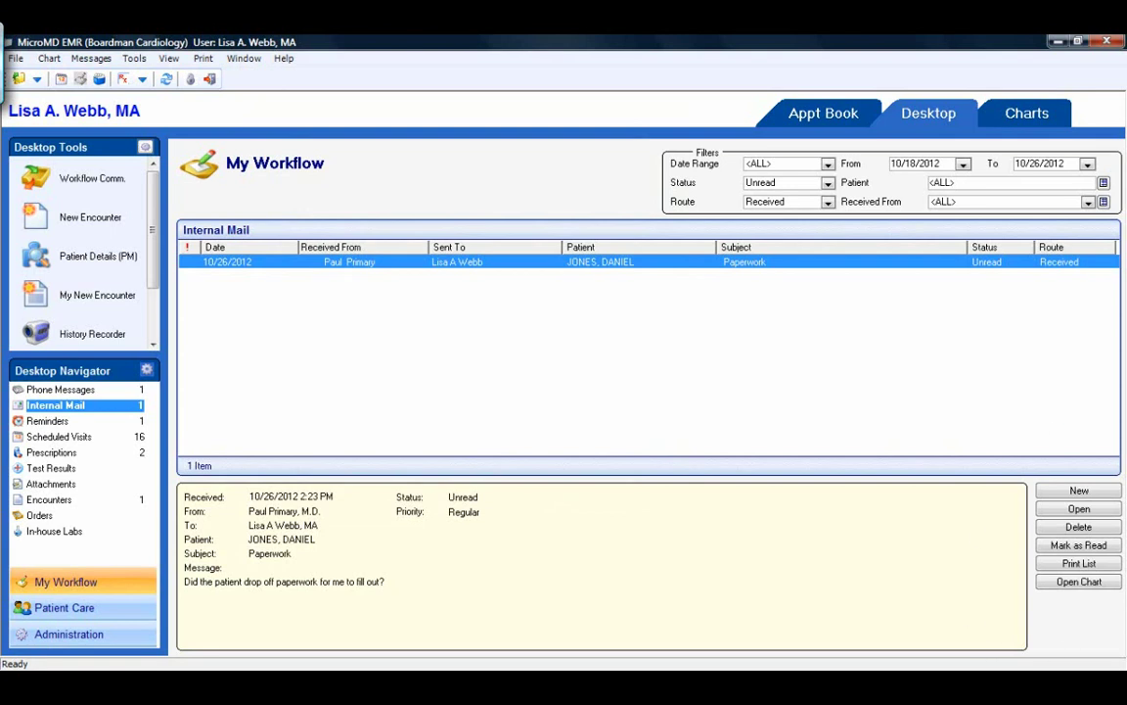
# Open and close the received Paperwork mail twice so it is marked Read
pyautogui.click(1078, 510)
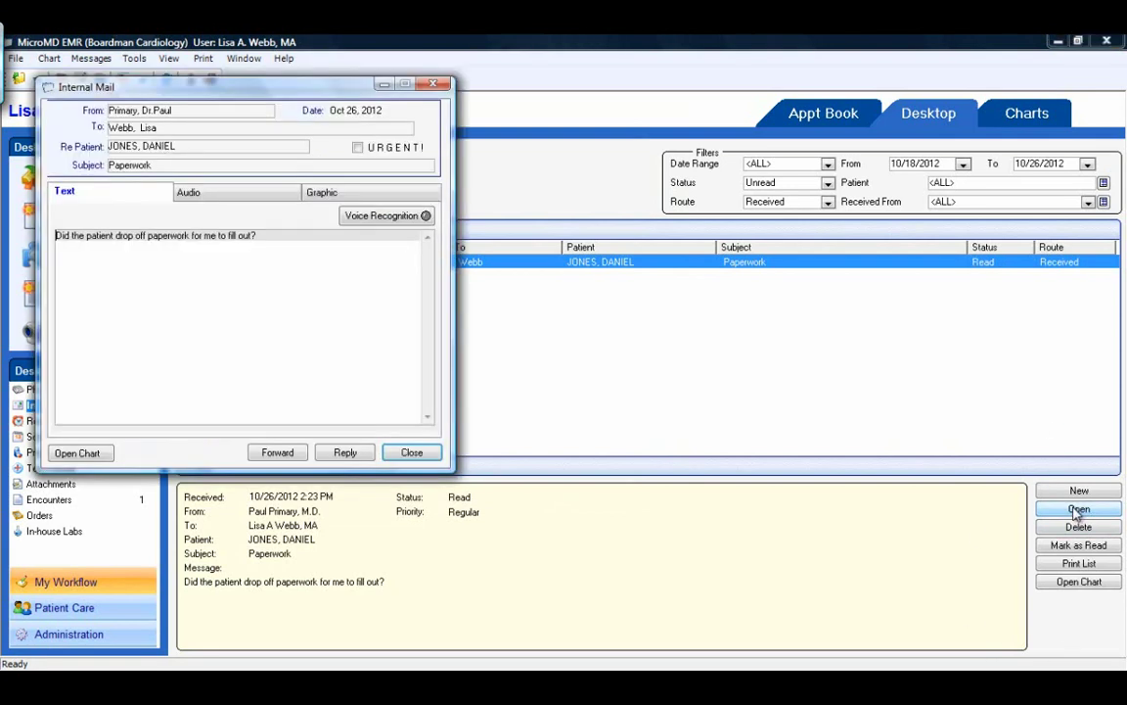
pyautogui.click(435, 86)
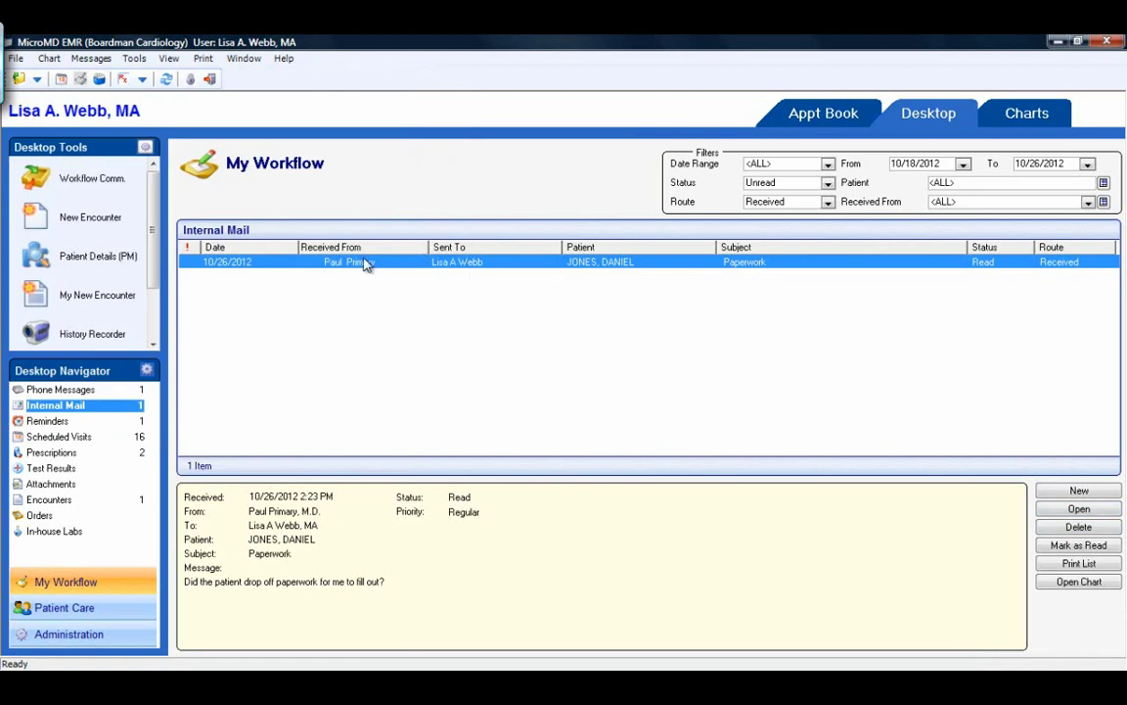
pyautogui.doubleClick(420, 267)
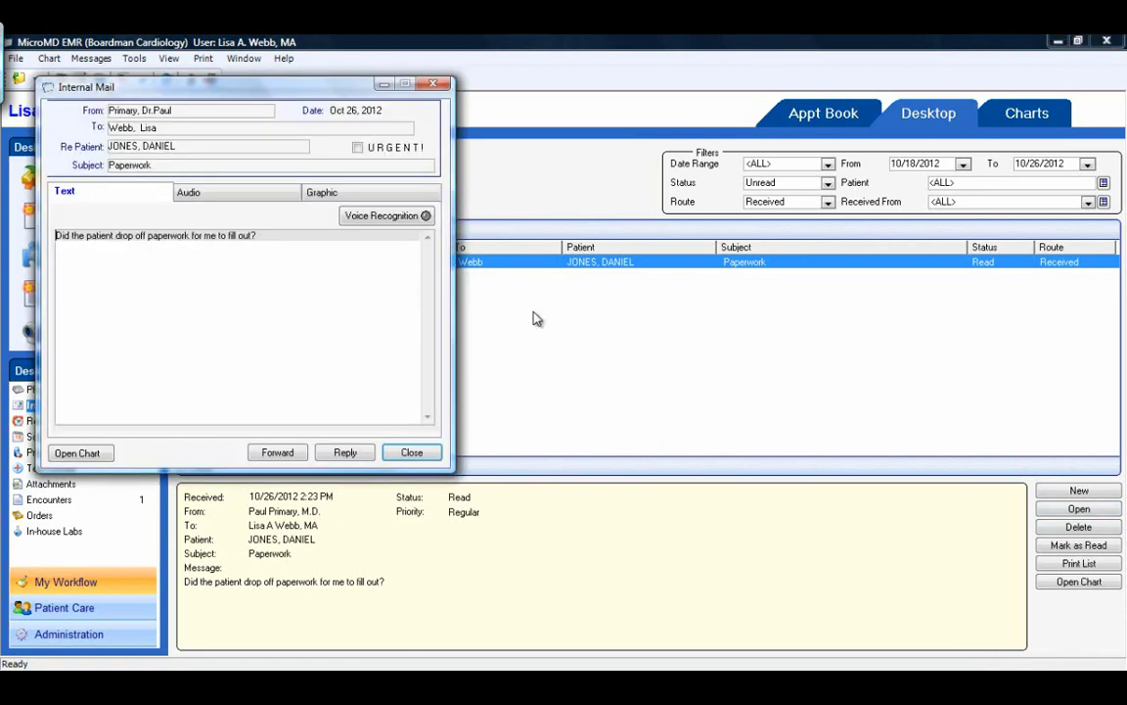
pyautogui.click(435, 86)
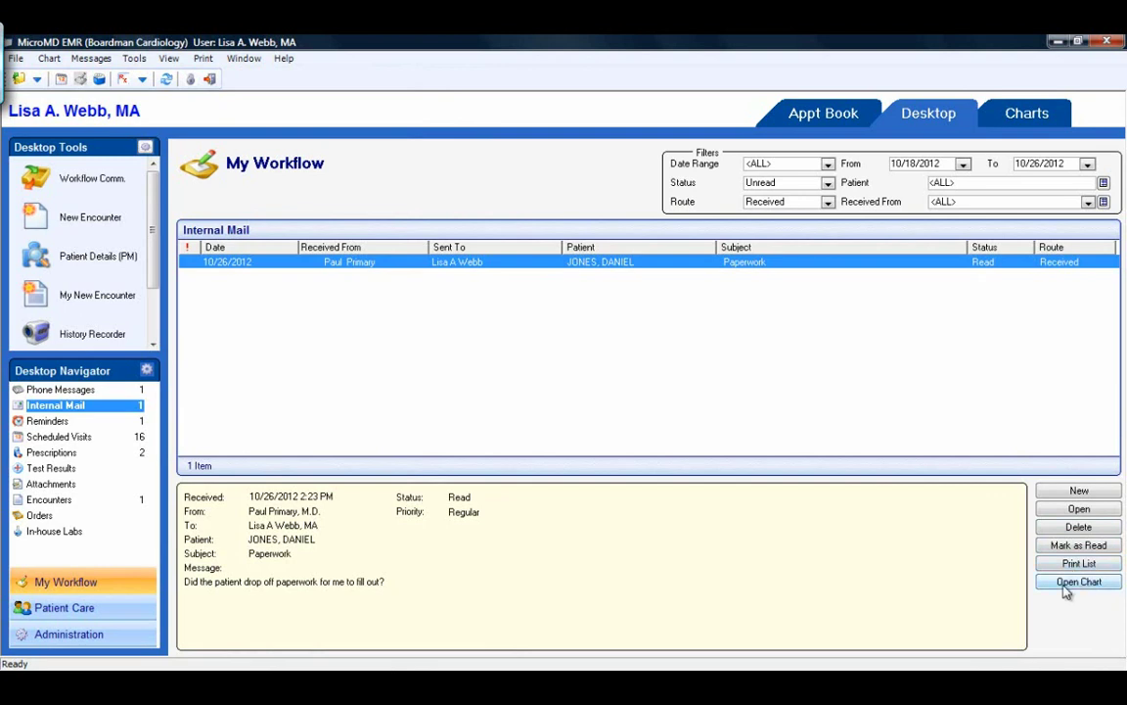
pyautogui.click(1079, 582)
pyautogui.click(396, 326)
pyautogui.click(647, 475)
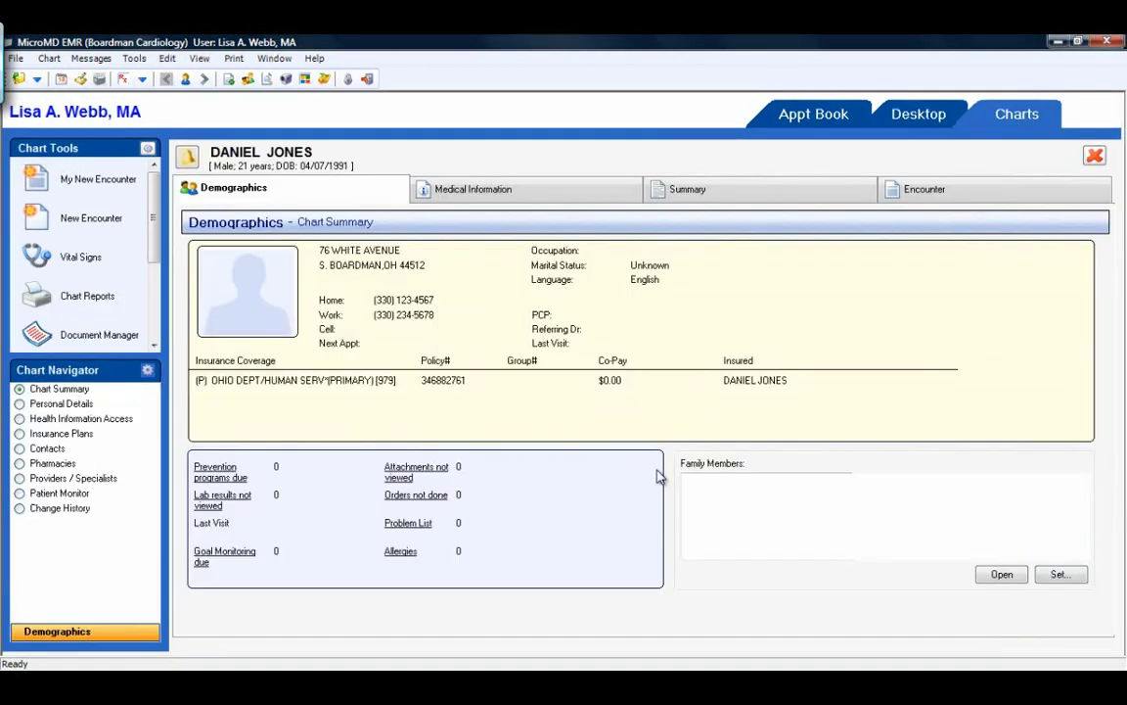
pyautogui.click(886, 122)
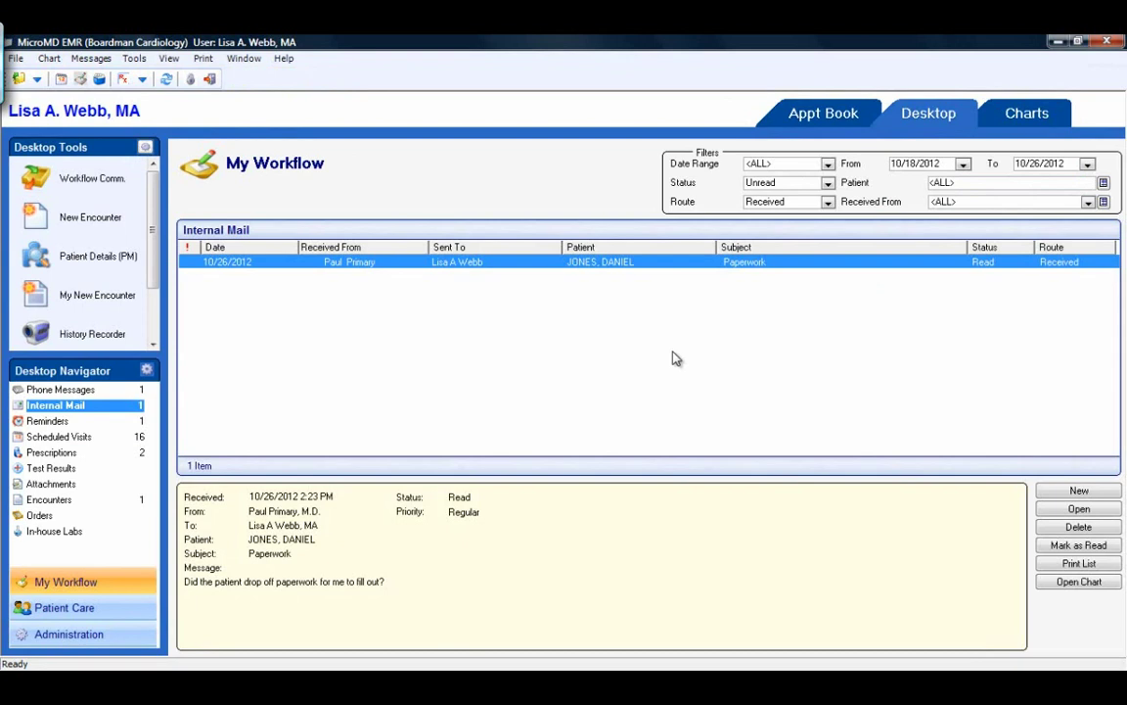
pyautogui.doubleClick(438, 263)
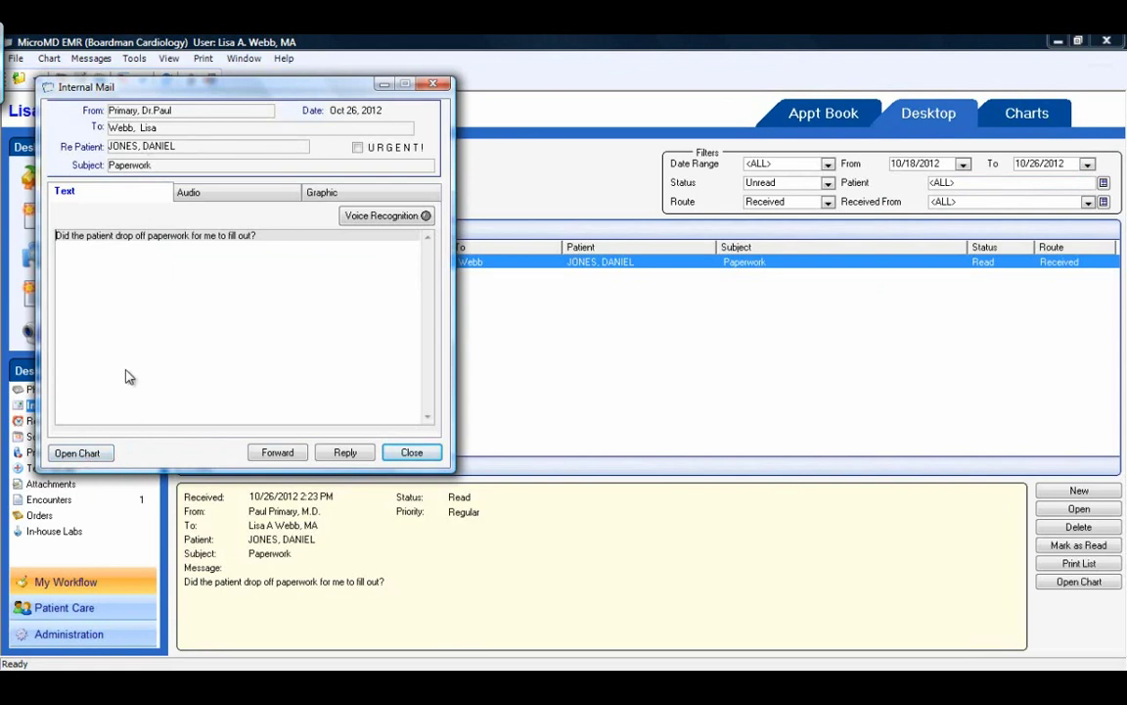
pyautogui.click(278, 453)
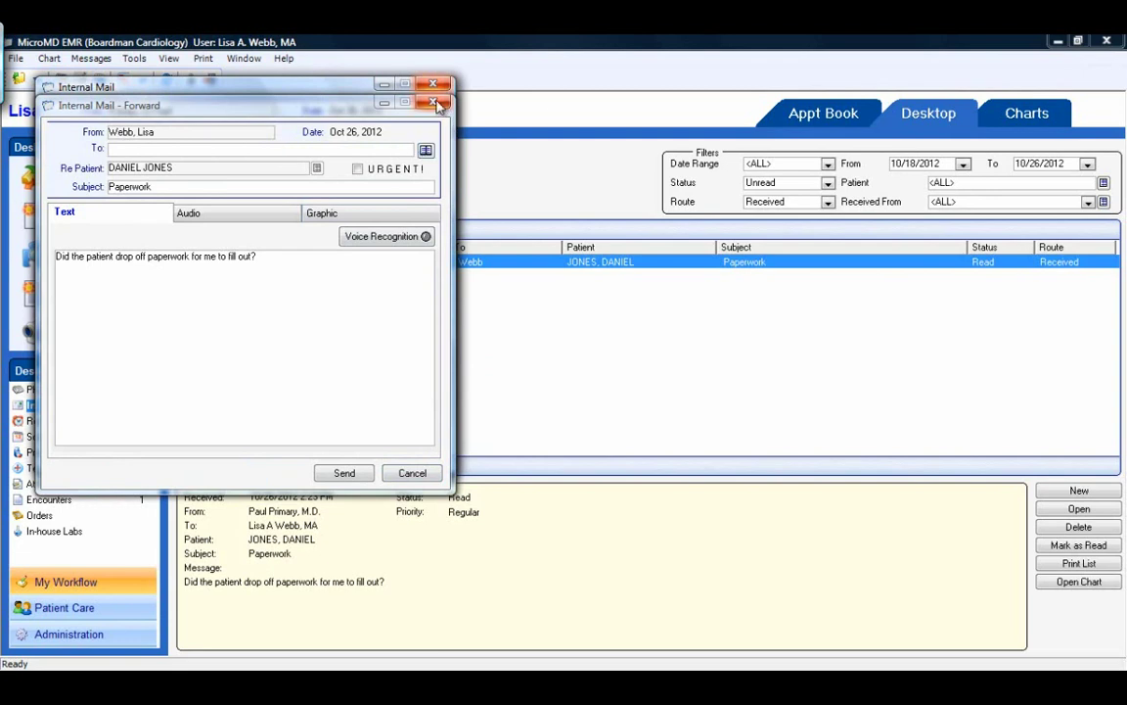
pyautogui.click(433, 102)
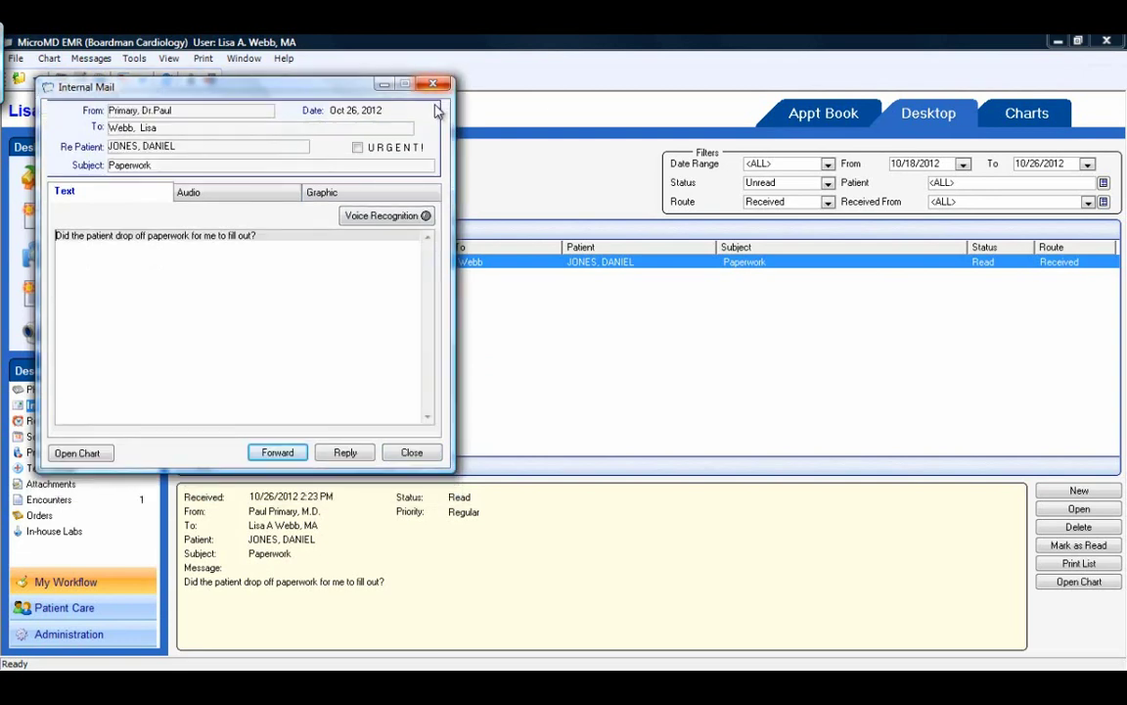
pyautogui.click(344, 452)
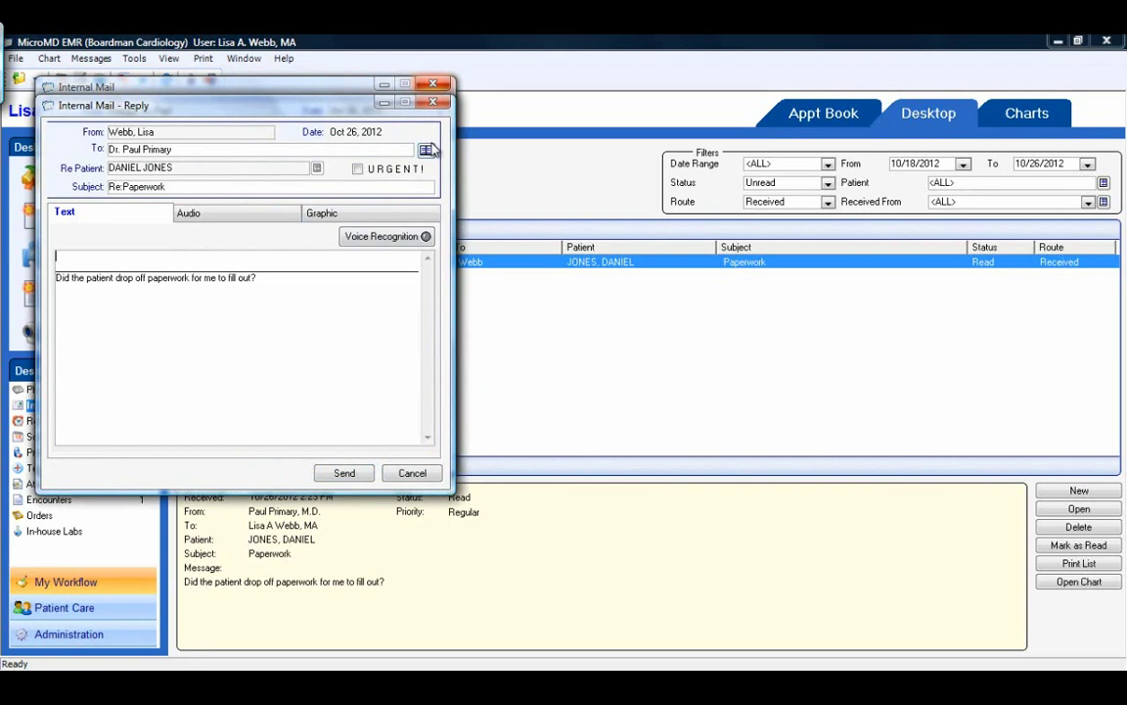
pyautogui.click(433, 102)
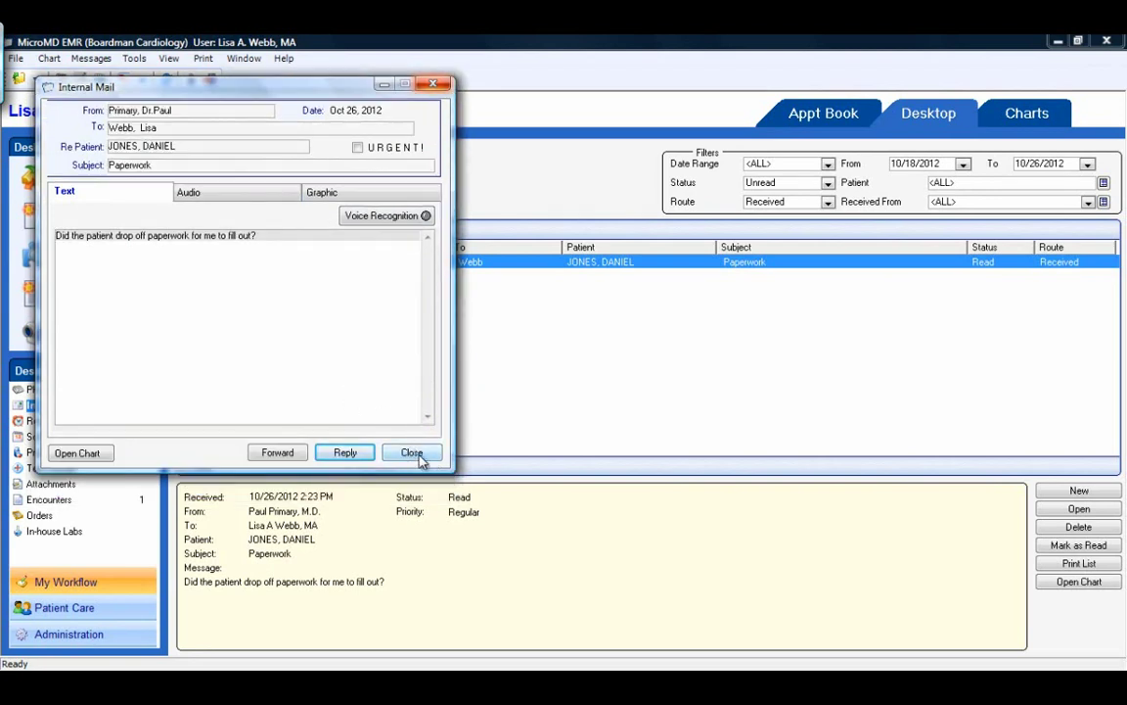
pyautogui.click(412, 453)
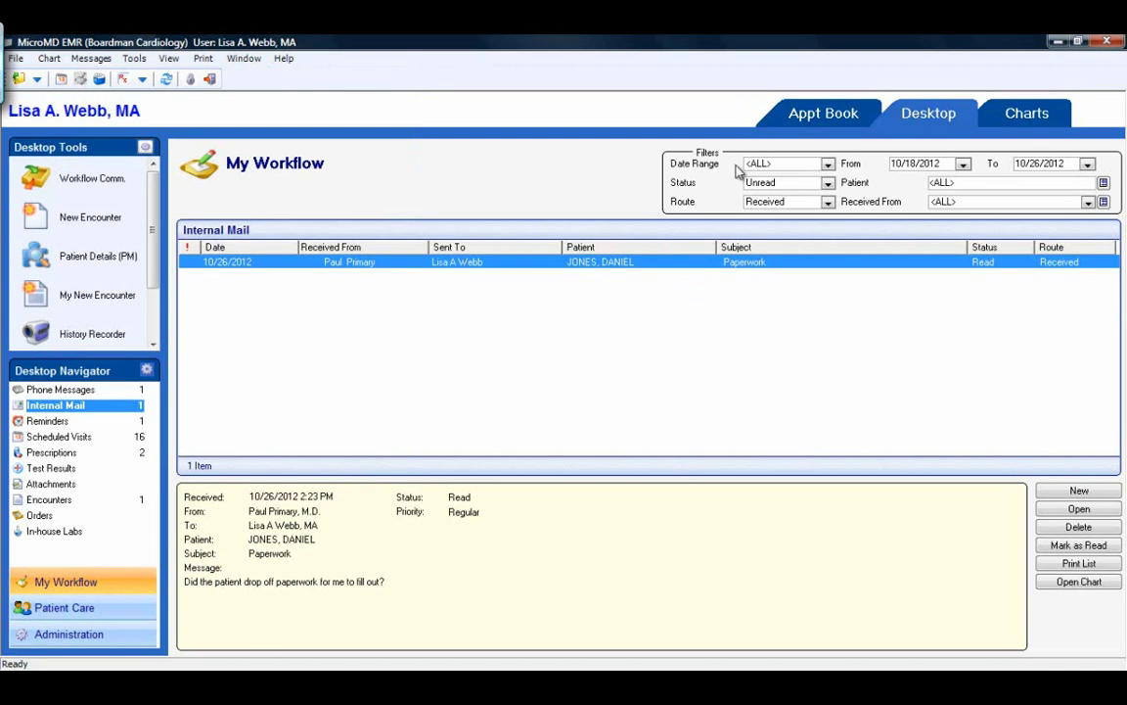
# Keep the Status filter at Unread and the Route filter at Received
pyautogui.click(828, 183)
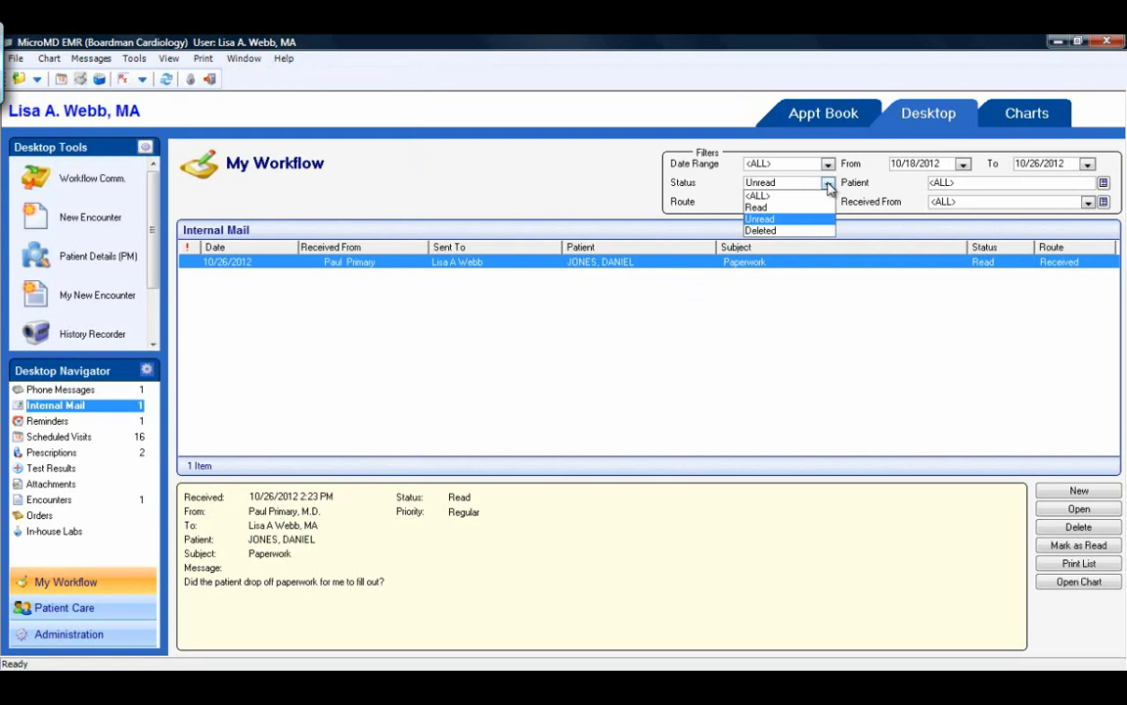
pyautogui.click(774, 219)
pyautogui.click(828, 202)
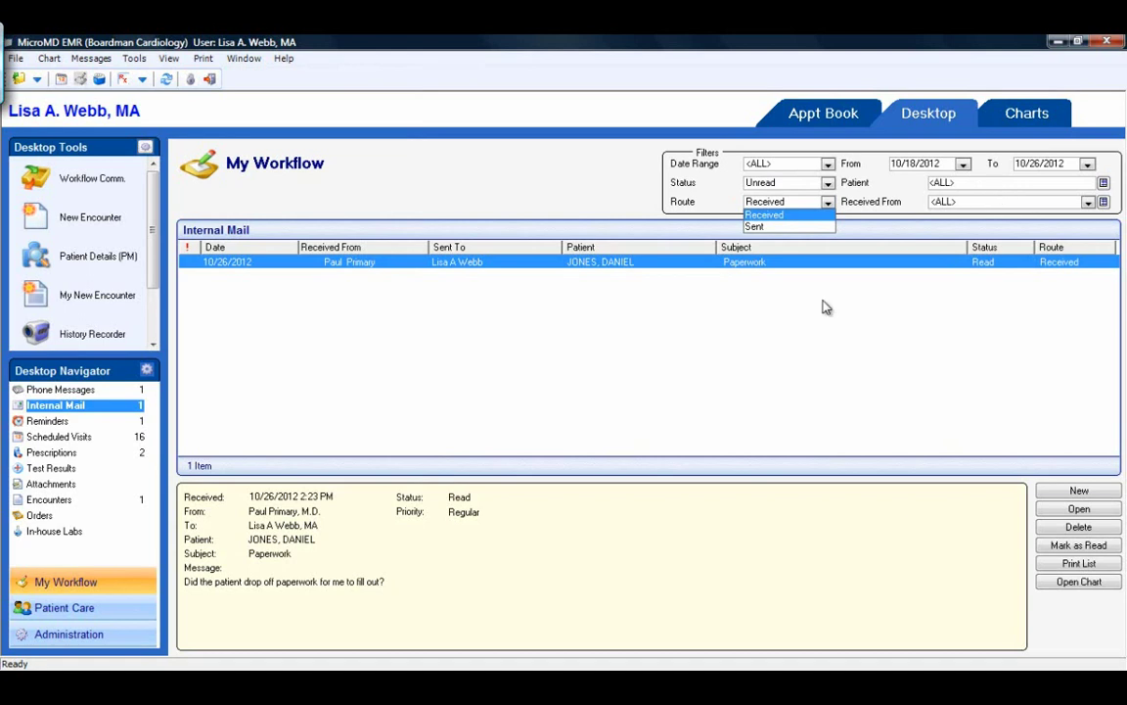
pyautogui.click(683, 338)
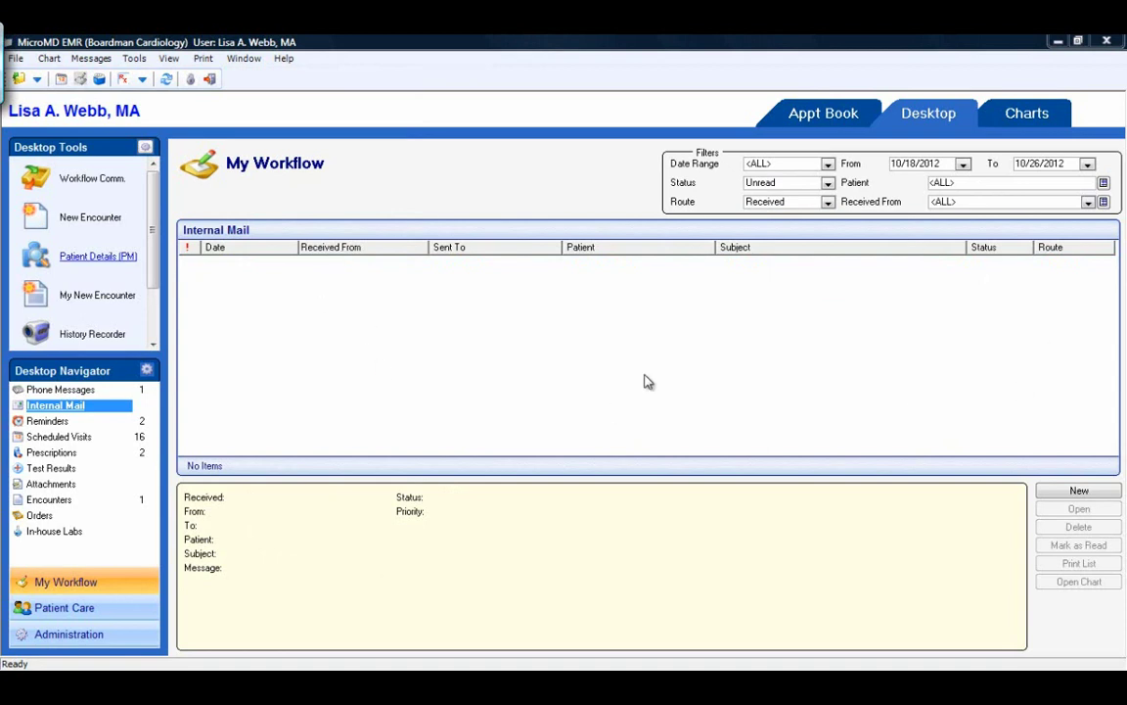
pyautogui.click(134, 60)
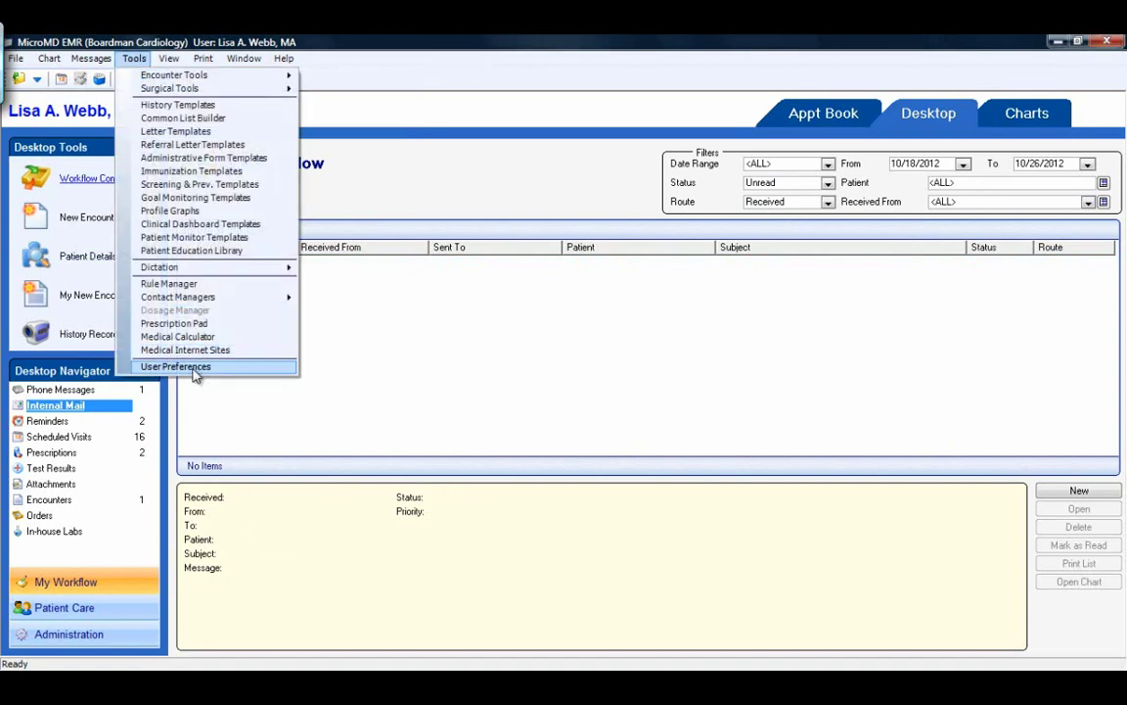
pyautogui.click(194, 368)
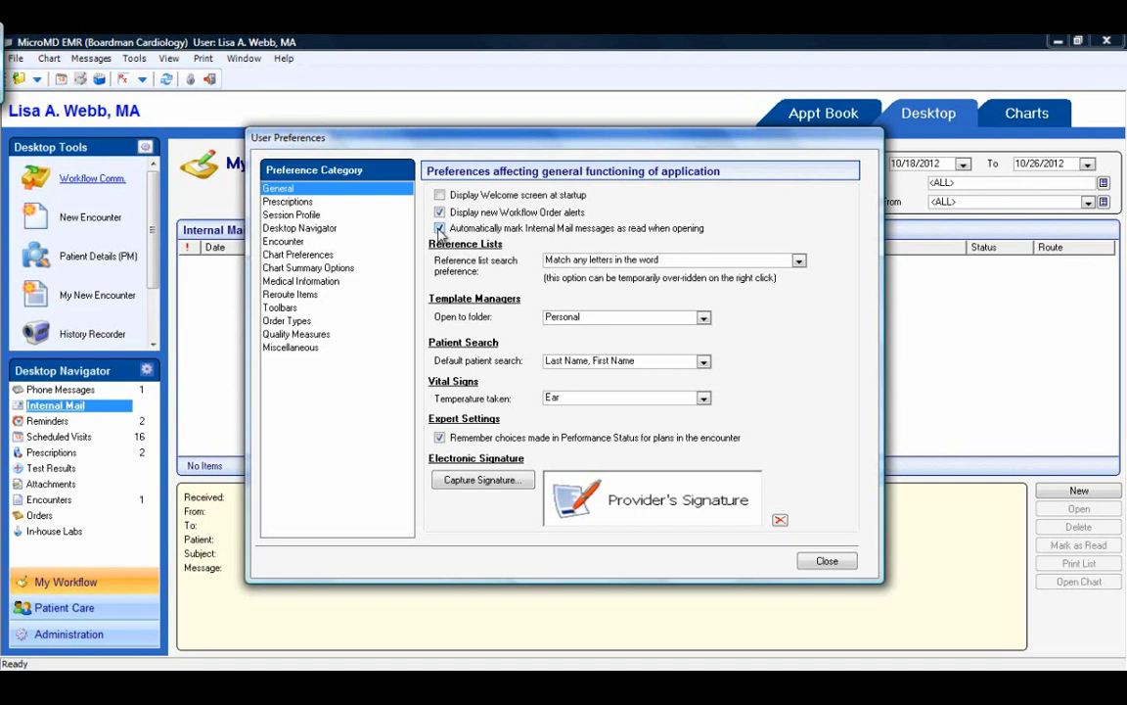
pyautogui.click(827, 561)
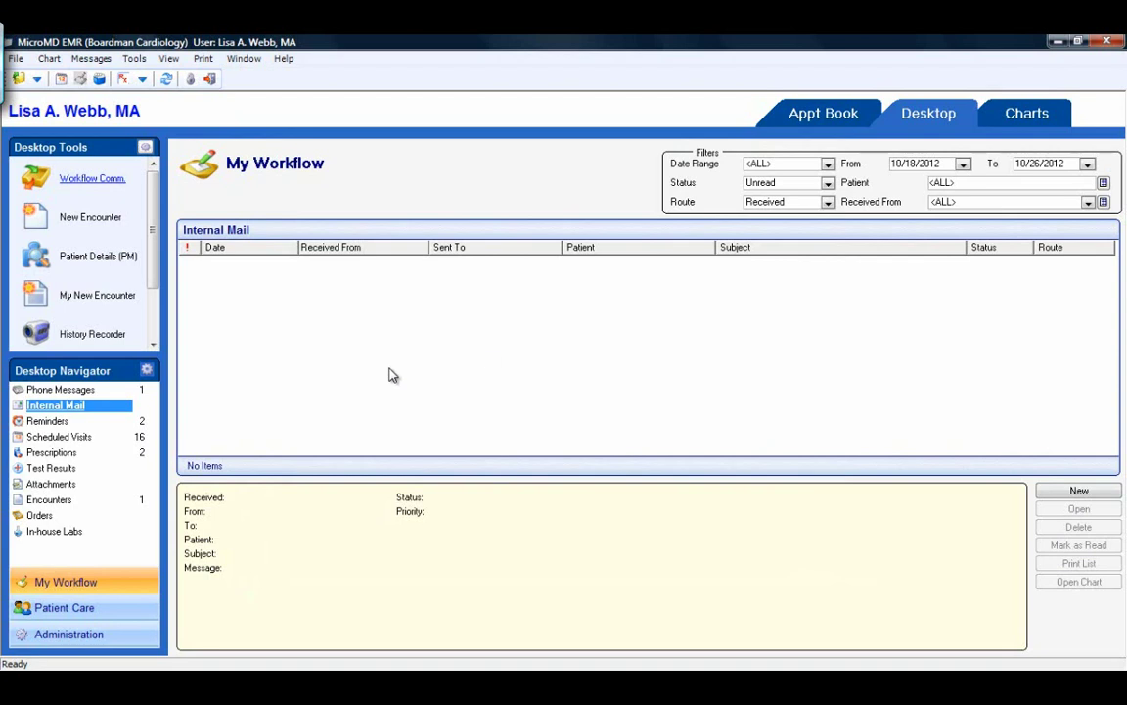
# Filter Reminders by a 10/16–10/31/2012 date range, revealing the 10/30 Labs reminder
pyautogui.click(45, 422)
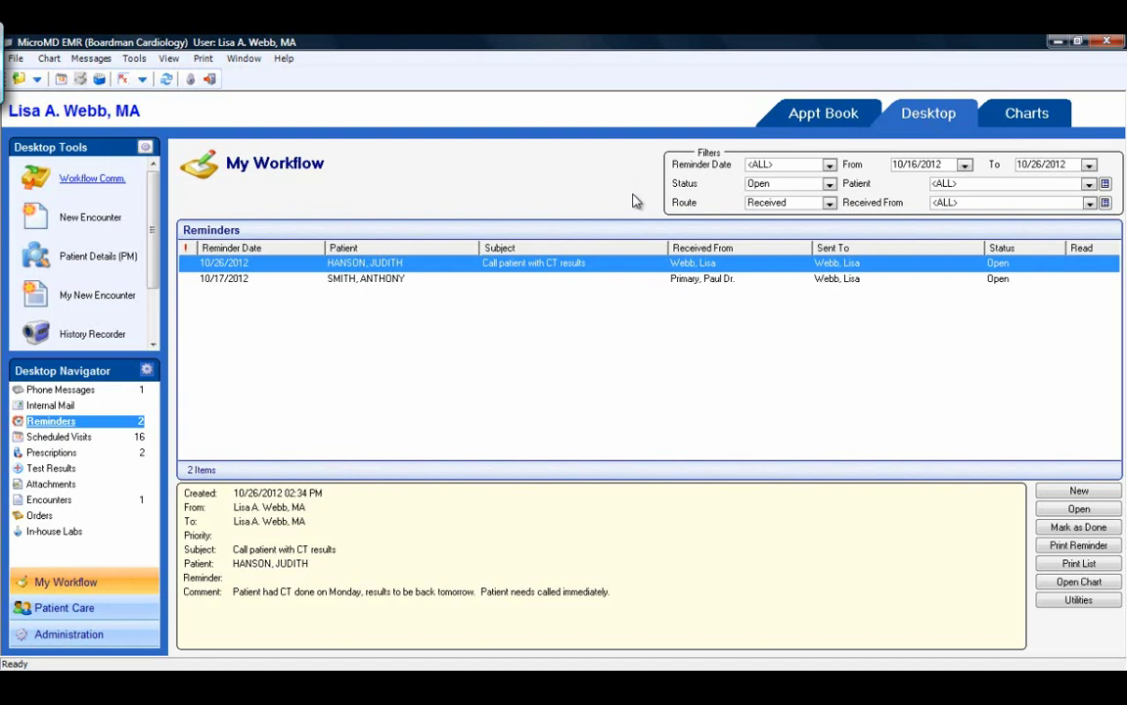
pyautogui.click(831, 166)
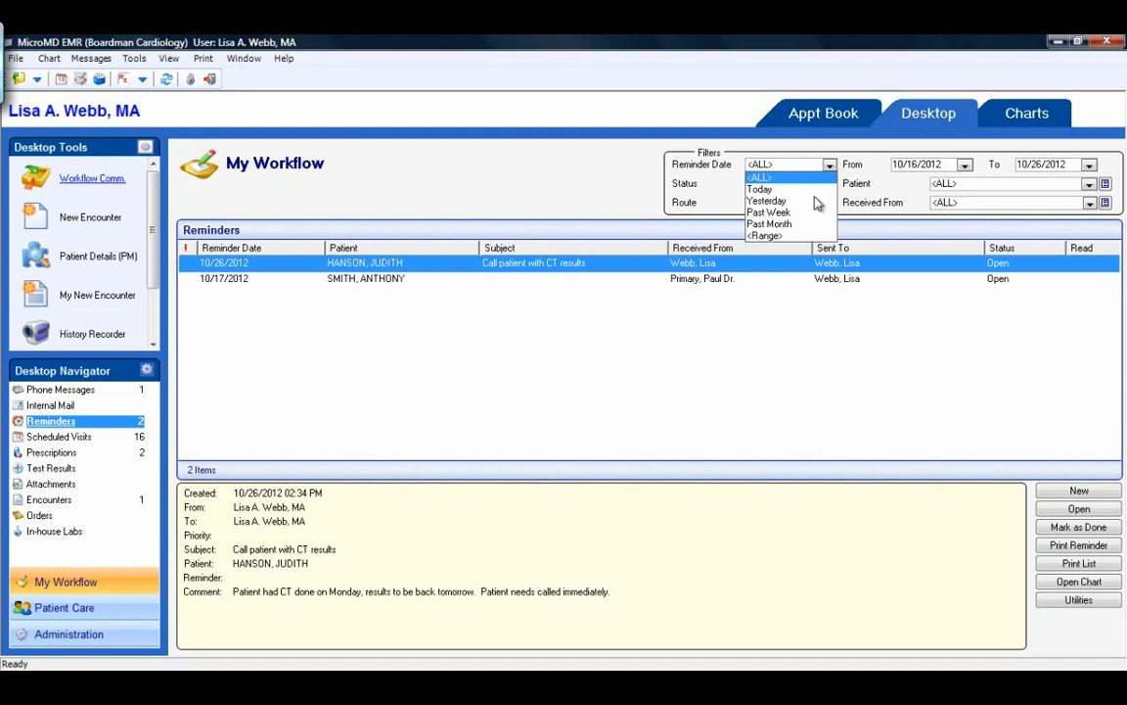
pyautogui.click(771, 236)
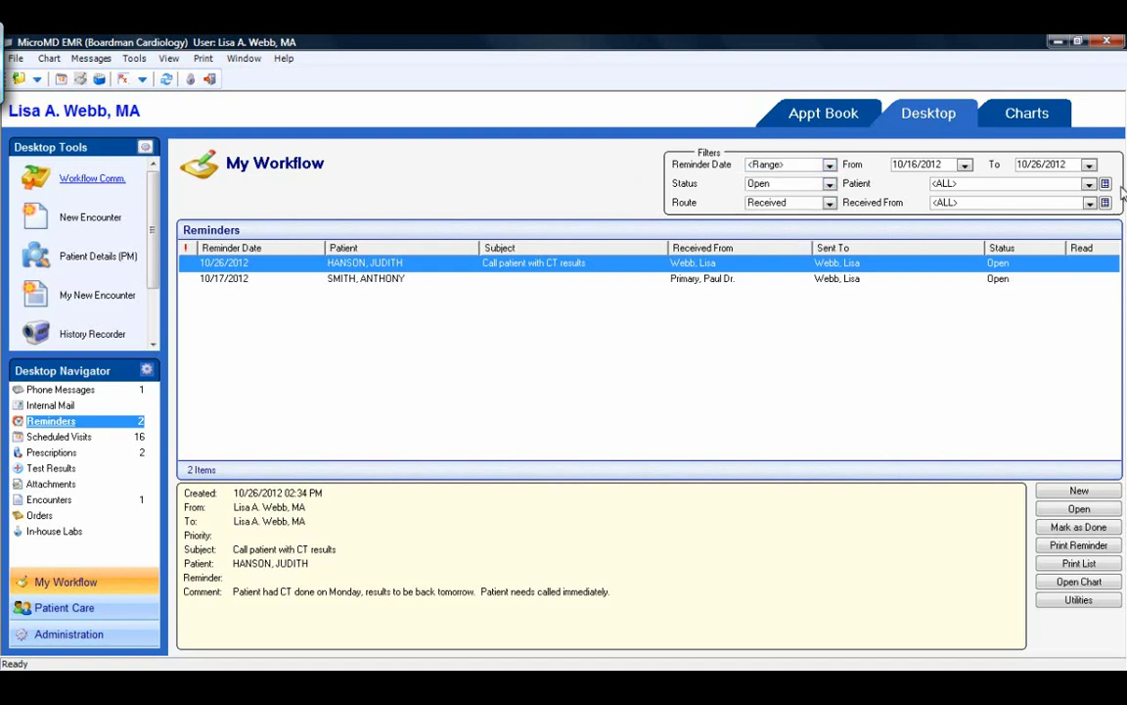
pyautogui.click(1091, 166)
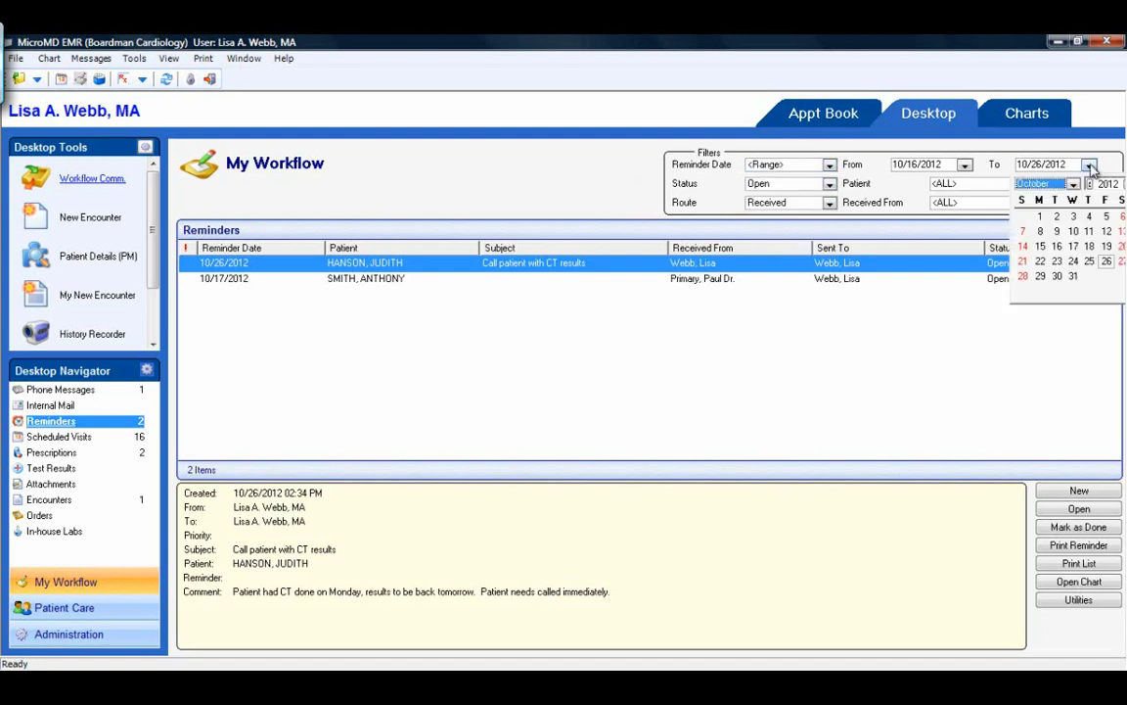
pyautogui.click(1076, 282)
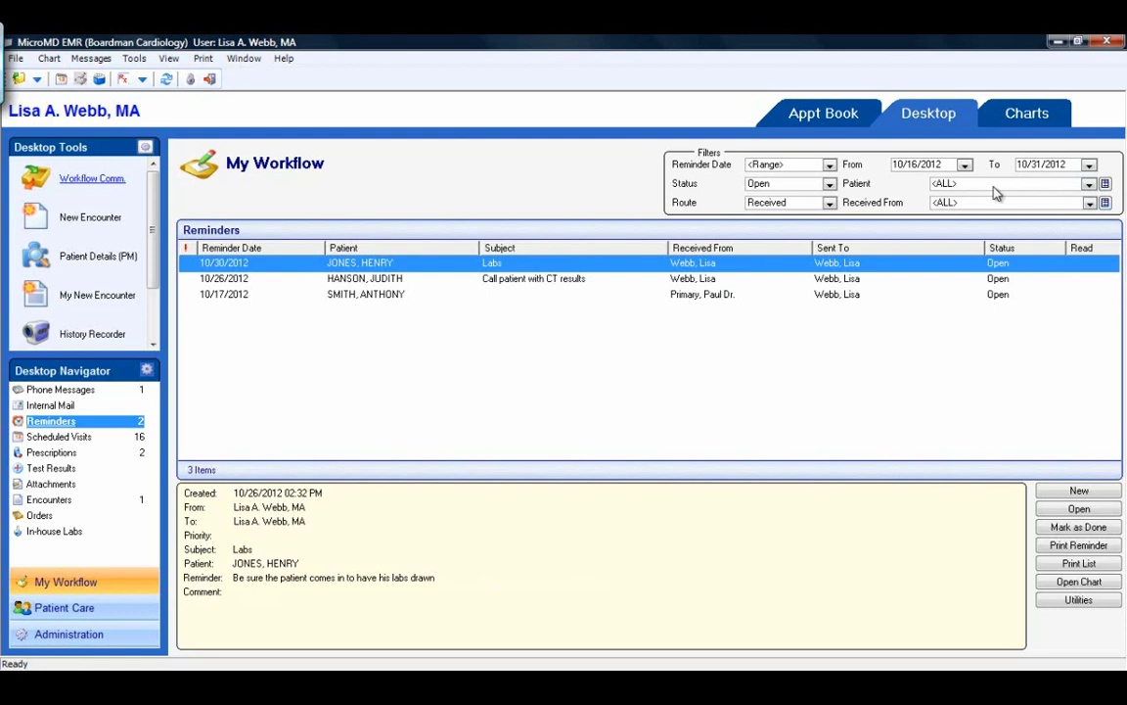
pyautogui.click(829, 186)
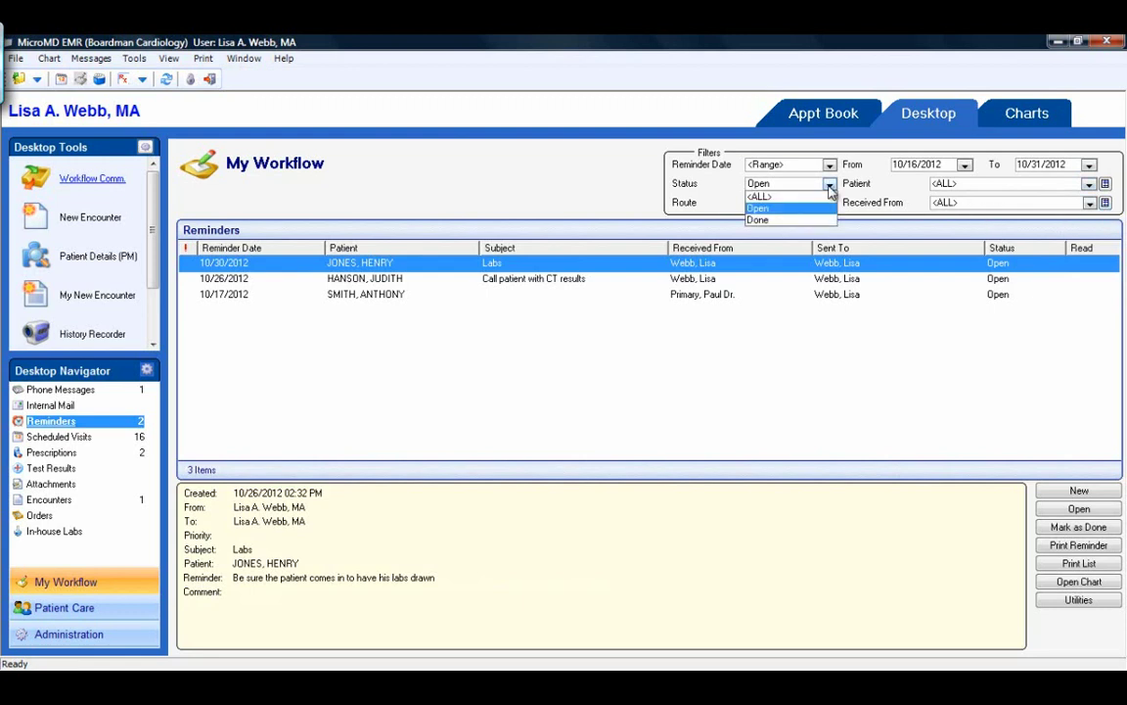
pyautogui.click(773, 210)
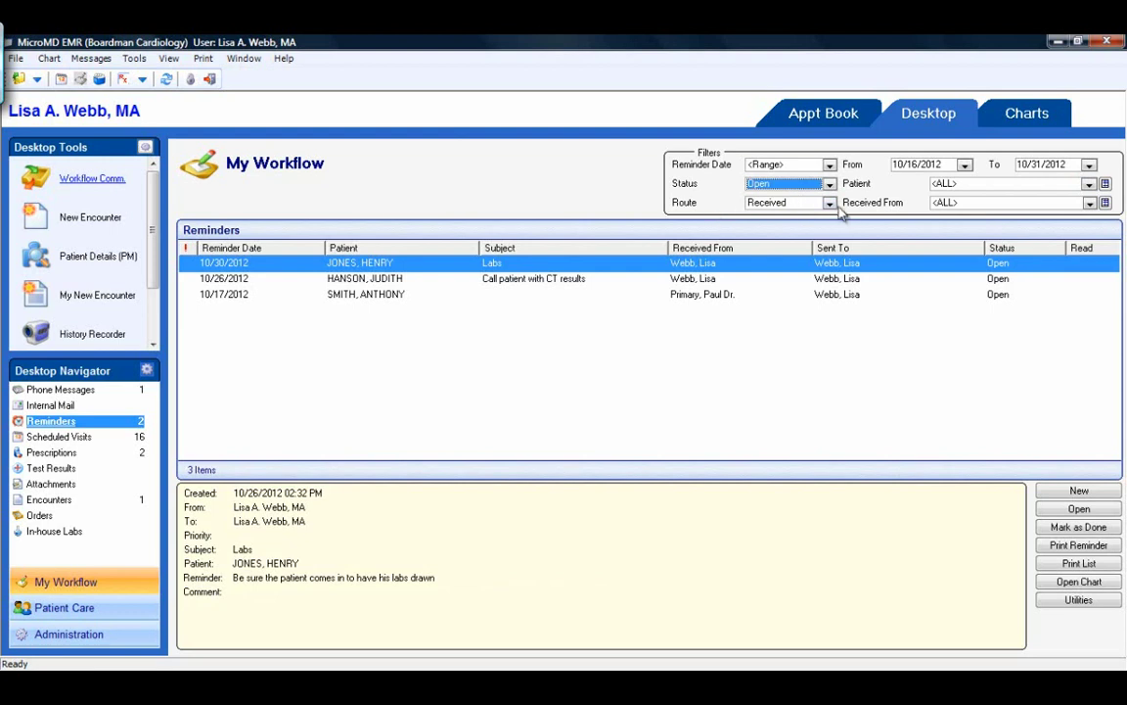
pyautogui.click(829, 203)
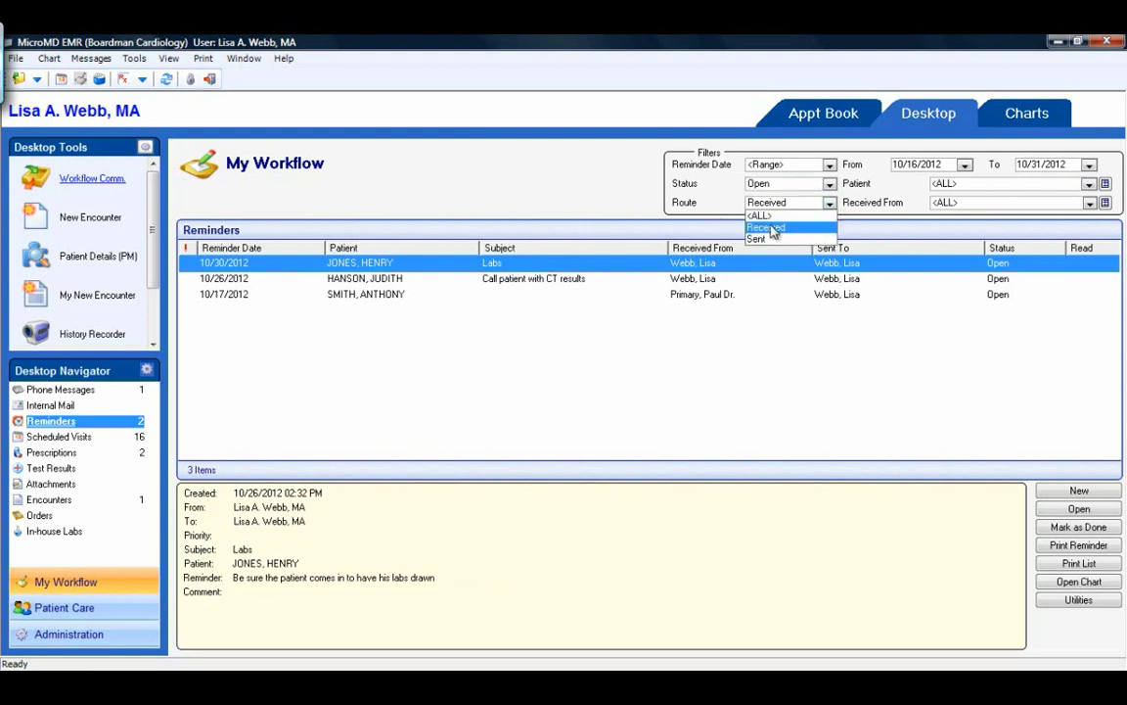
pyautogui.click(802, 207)
pyautogui.click(556, 392)
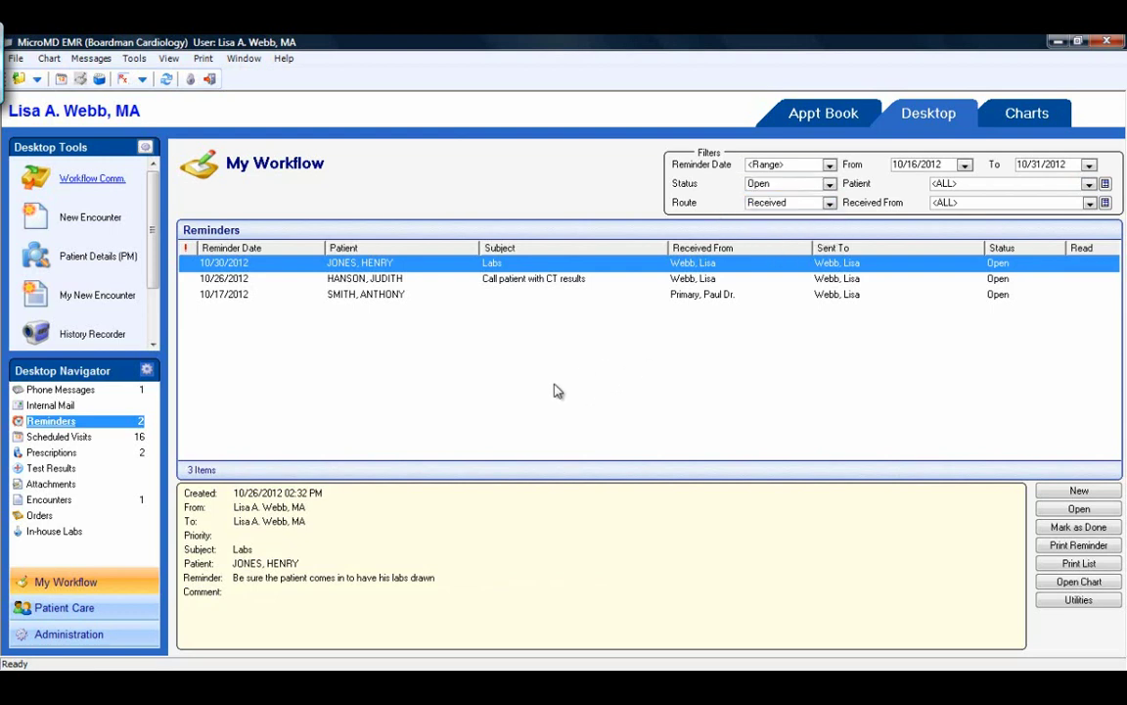
# Start a new reminder addressed to Primary, Paul Dr. and bring up the patient lookup
pyautogui.click(1080, 491)
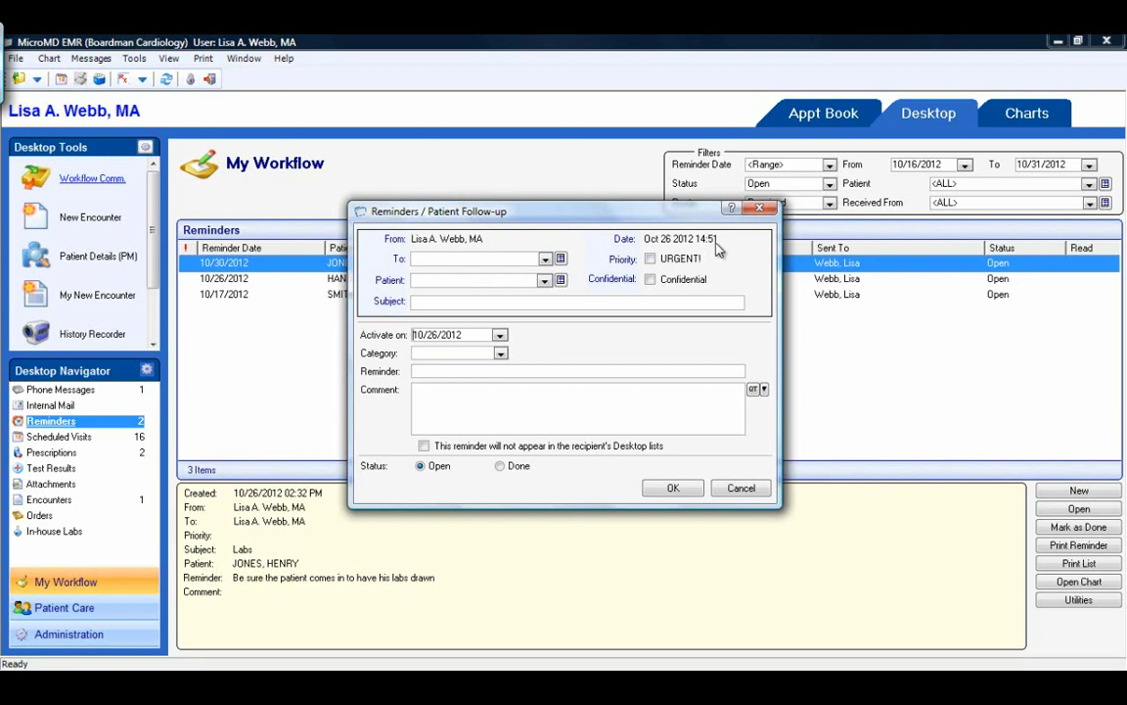
pyautogui.click(411, 259)
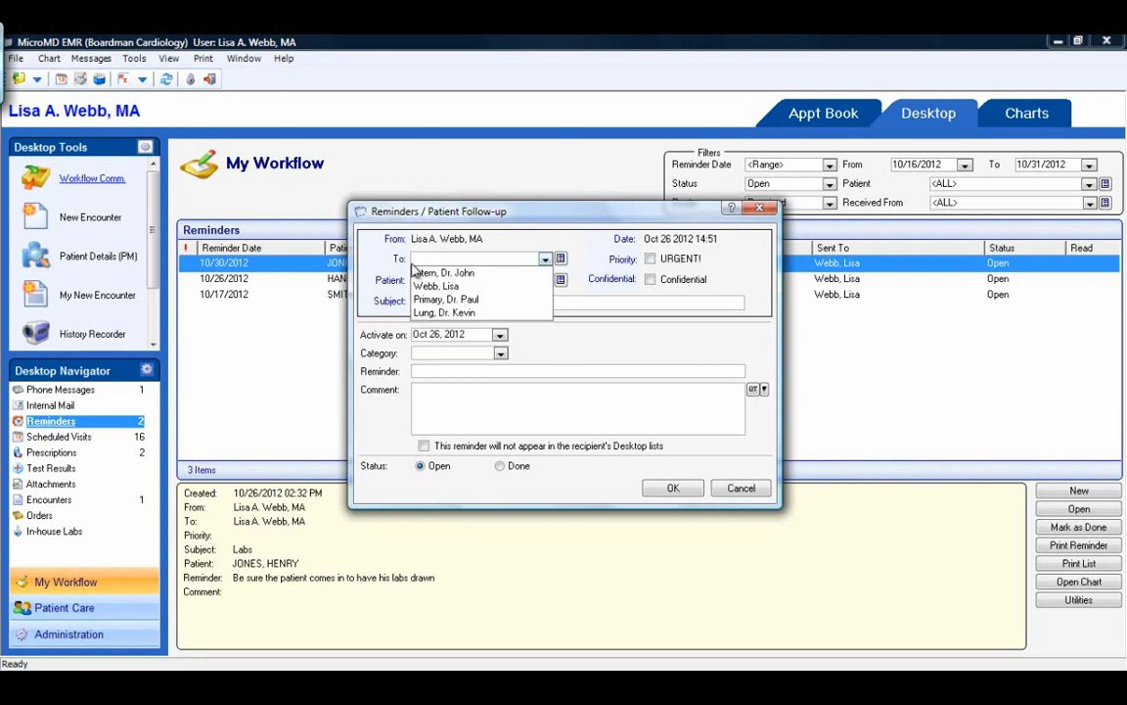
pyautogui.click(424, 260)
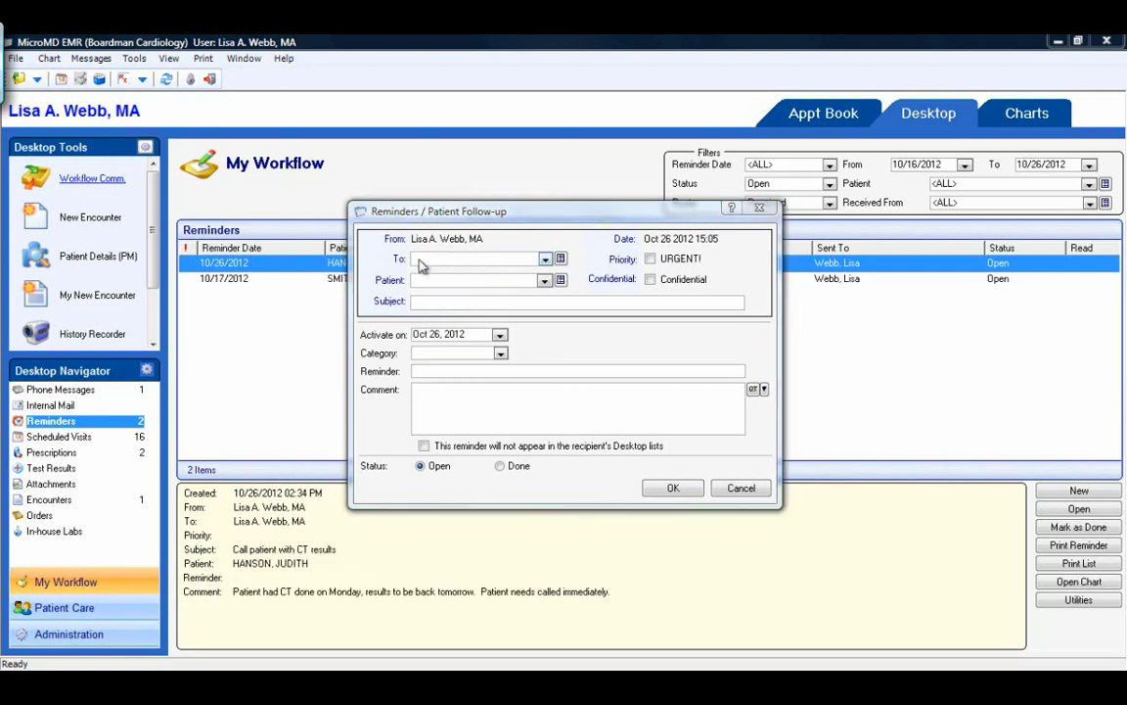
pyautogui.click(545, 263)
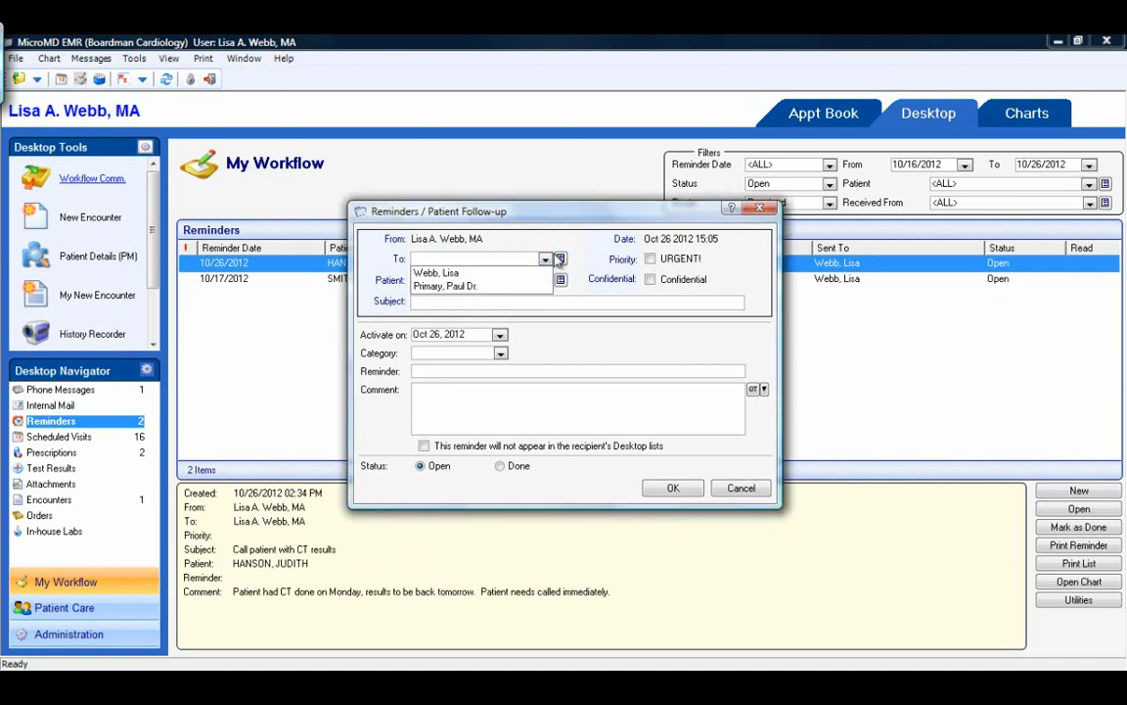
pyautogui.click(560, 259)
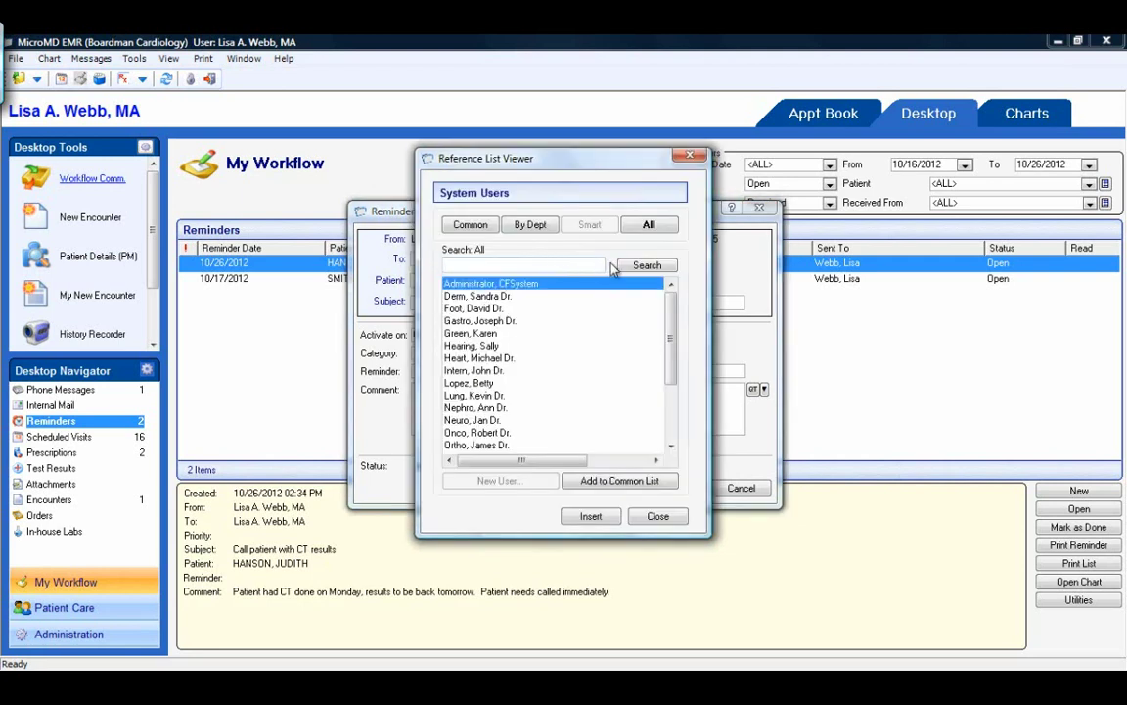
pyautogui.click(669, 518)
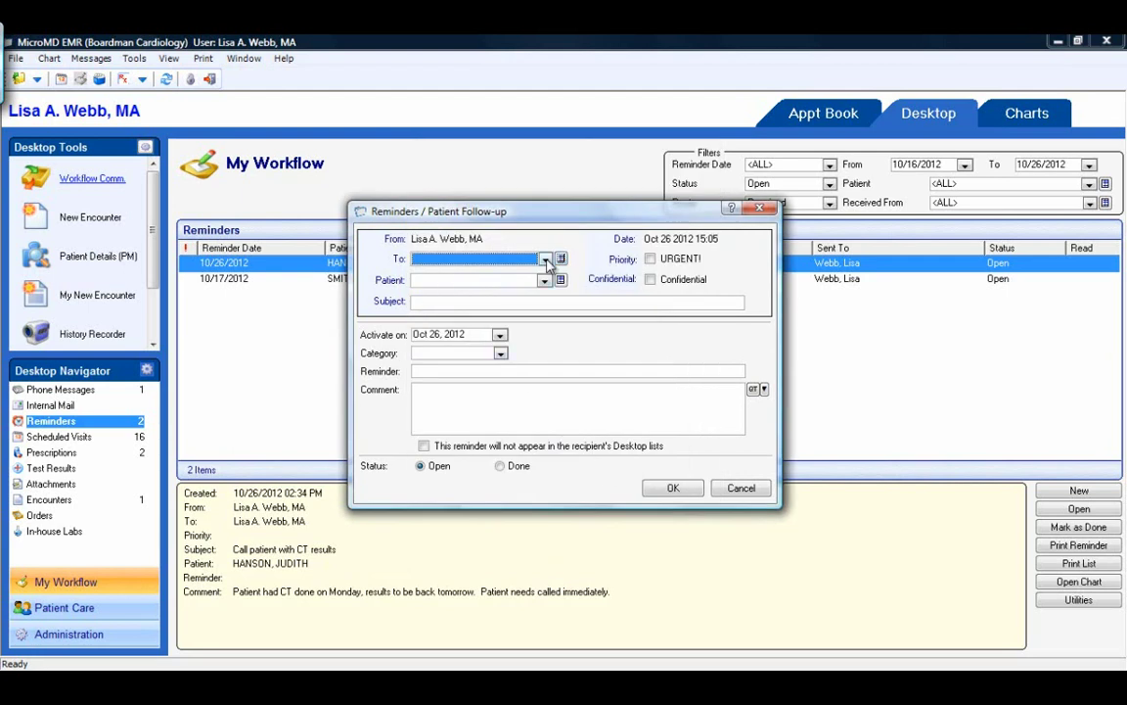
pyautogui.click(504, 258)
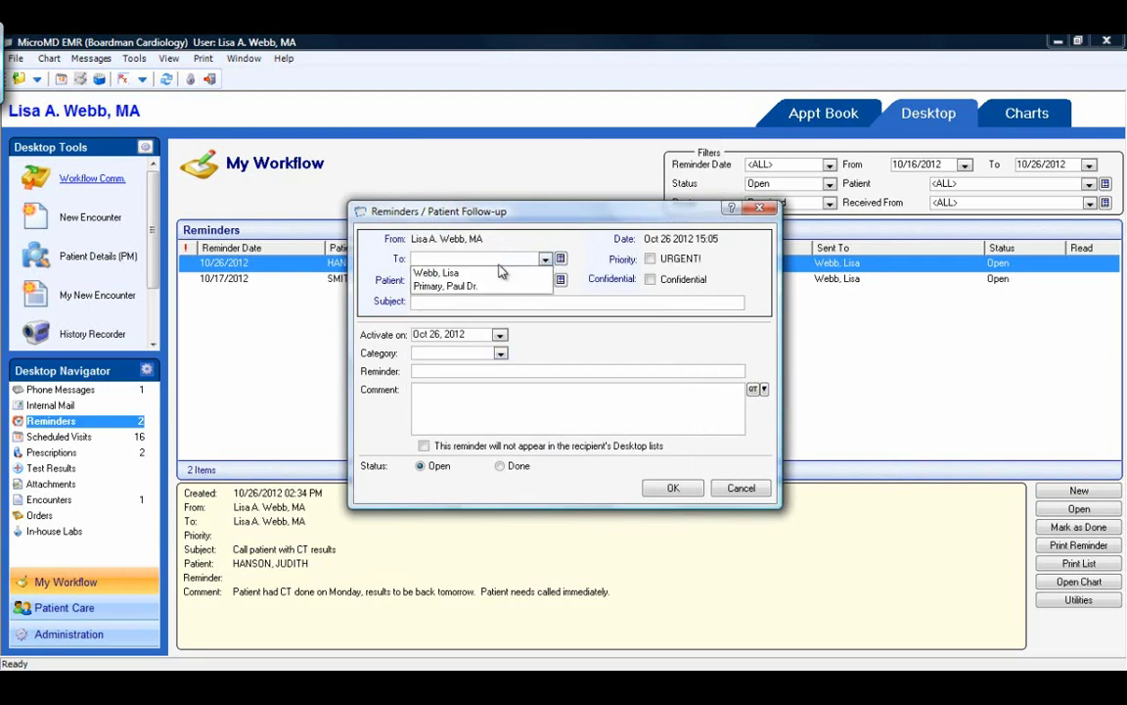
pyautogui.click(445, 286)
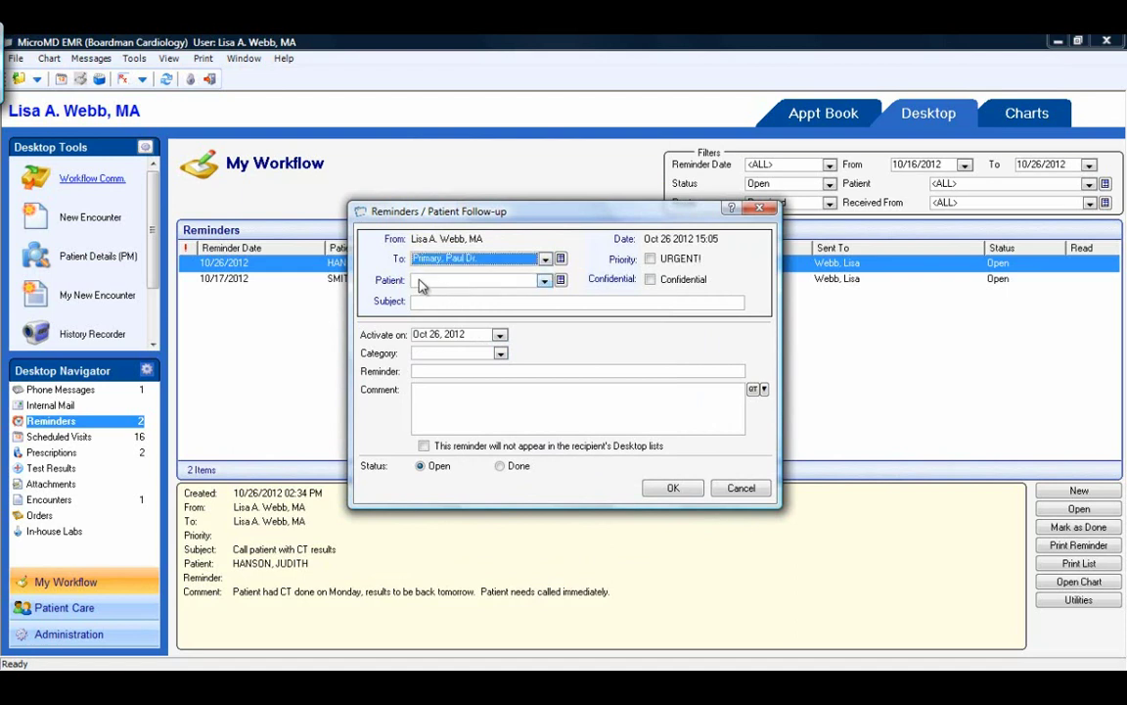
pyautogui.click(561, 281)
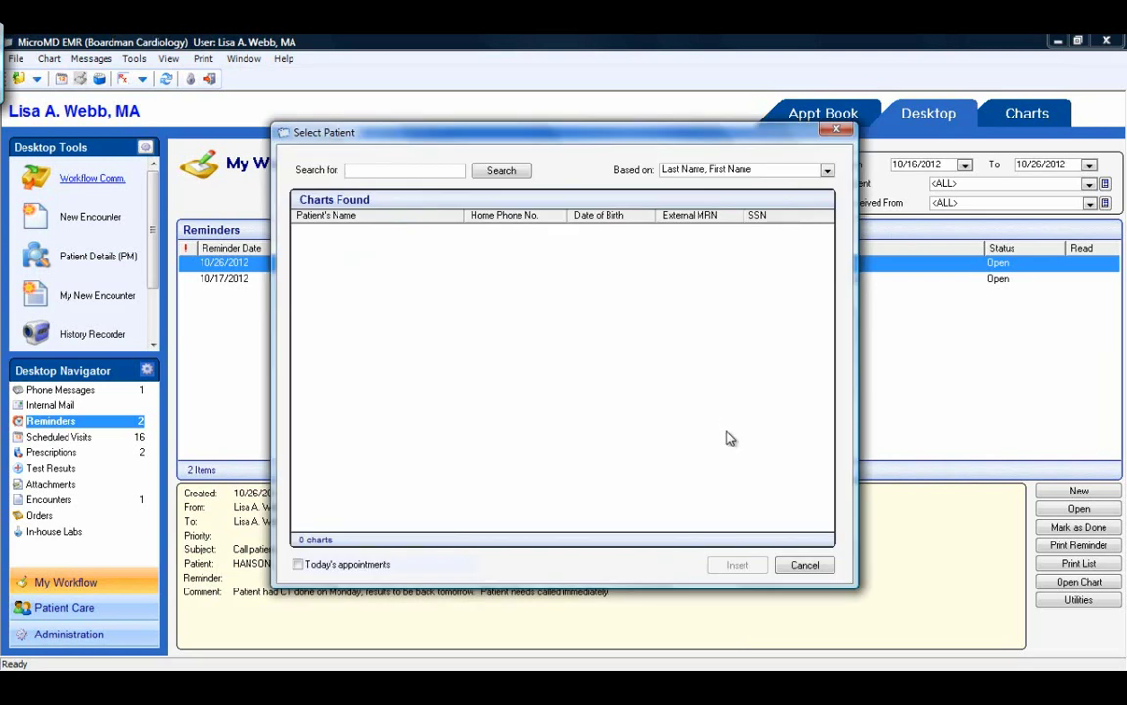
# Set the reminder's patient to (NON-PATIENT) and its subject to 'Meeting in AM'
pyautogui.click(806, 564)
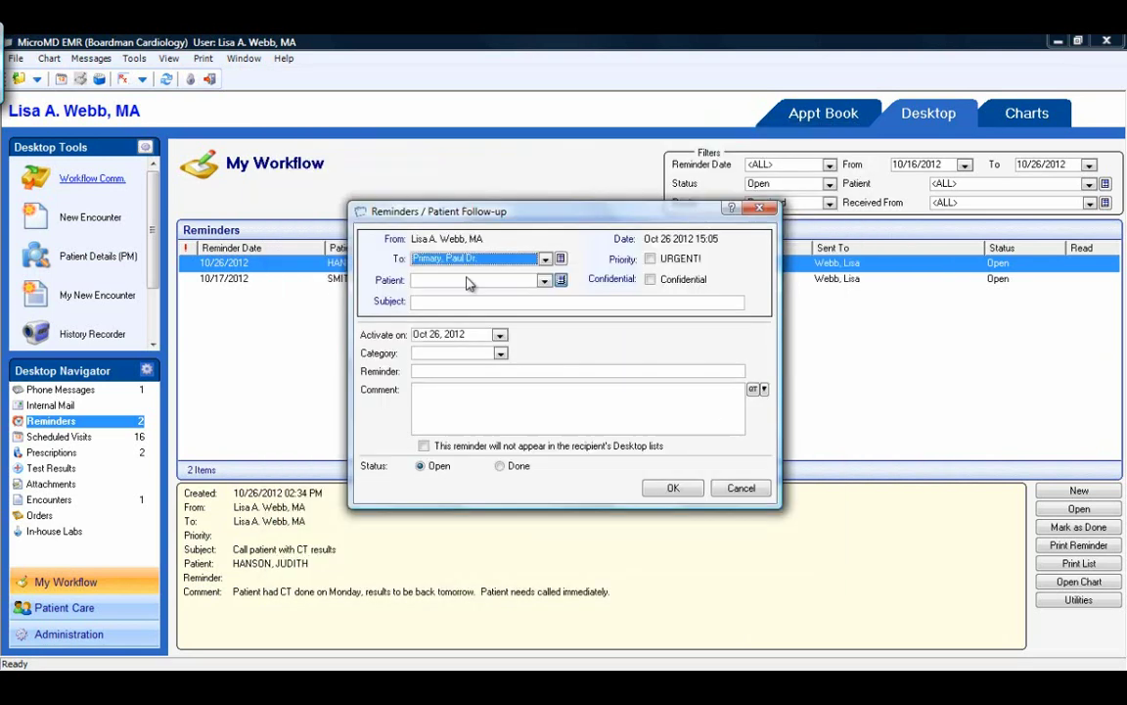
pyautogui.click(544, 281)
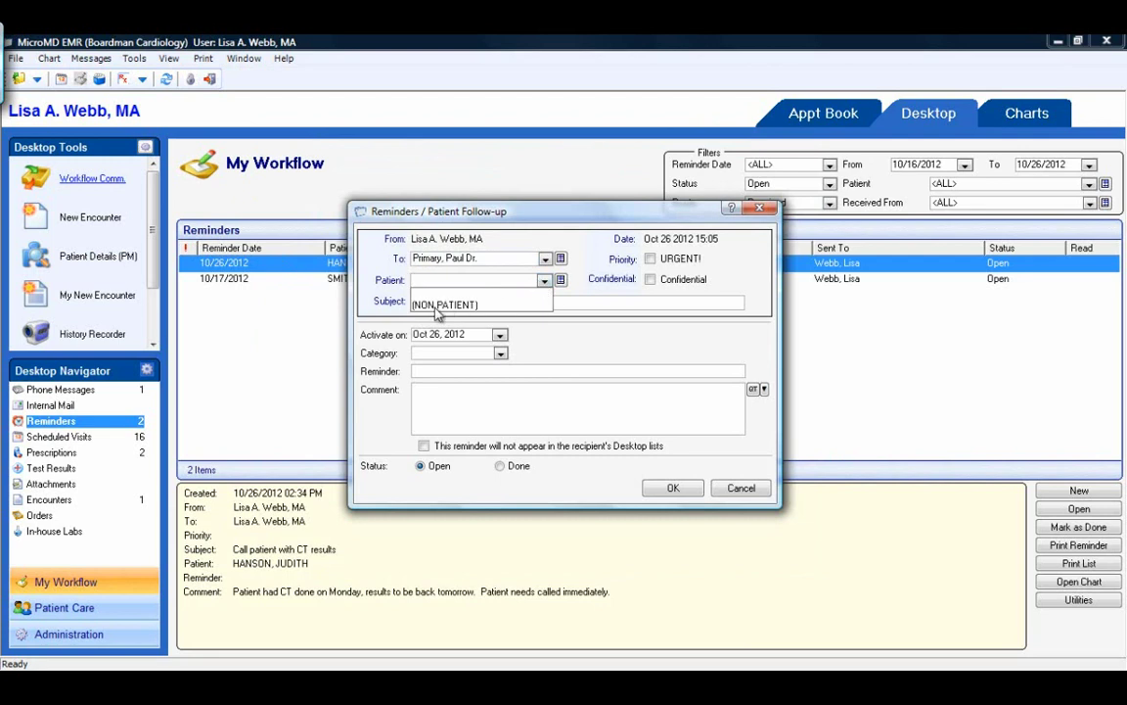
pyautogui.click(438, 305)
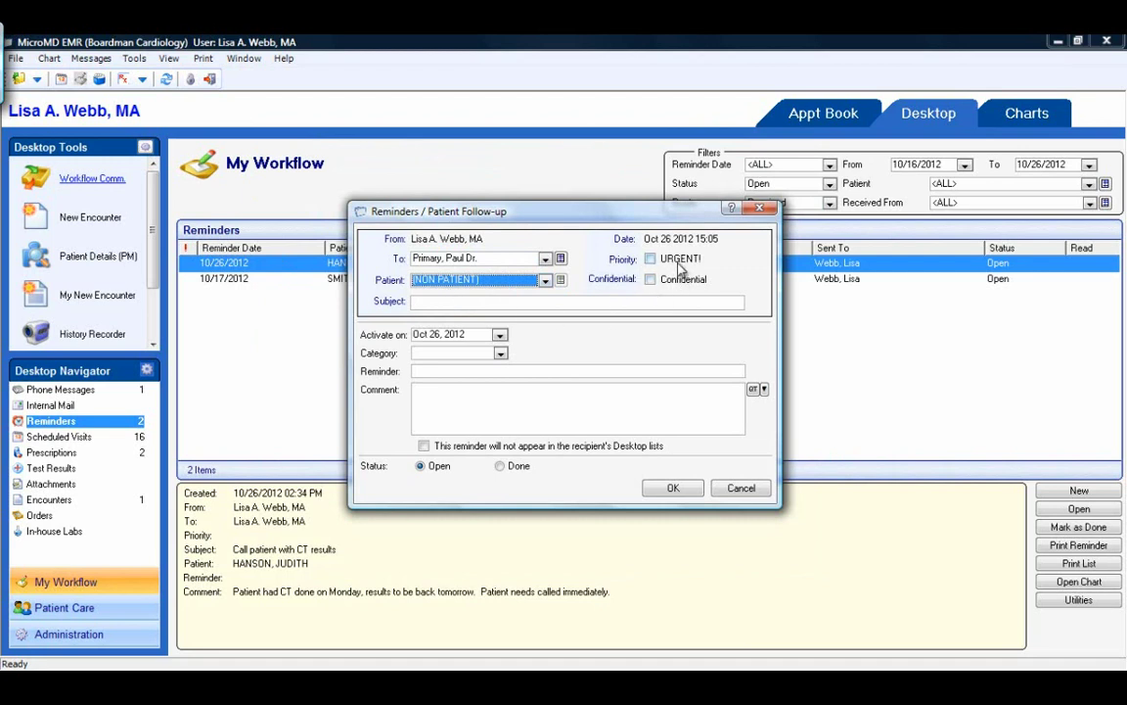
pyautogui.click(430, 302)
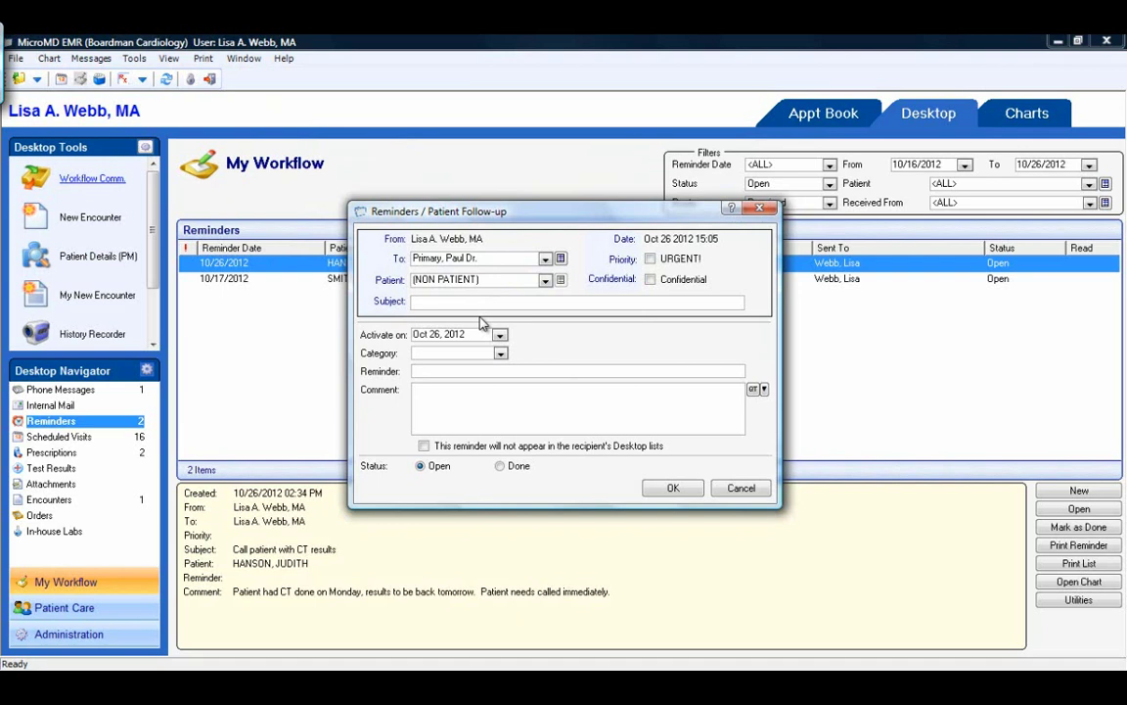
pyautogui.write('Meeting in AM')
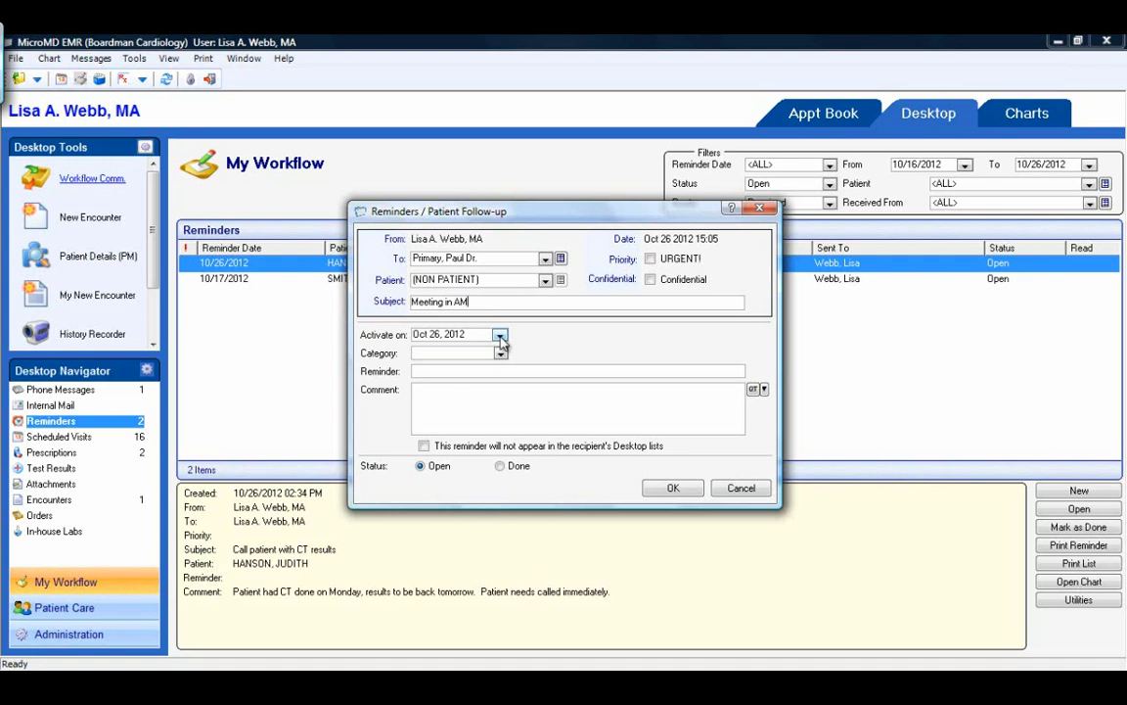
# Keep activation at Oct 26, 2012 and change the category from Lab Orders to Administrative
pyautogui.click(500, 337)
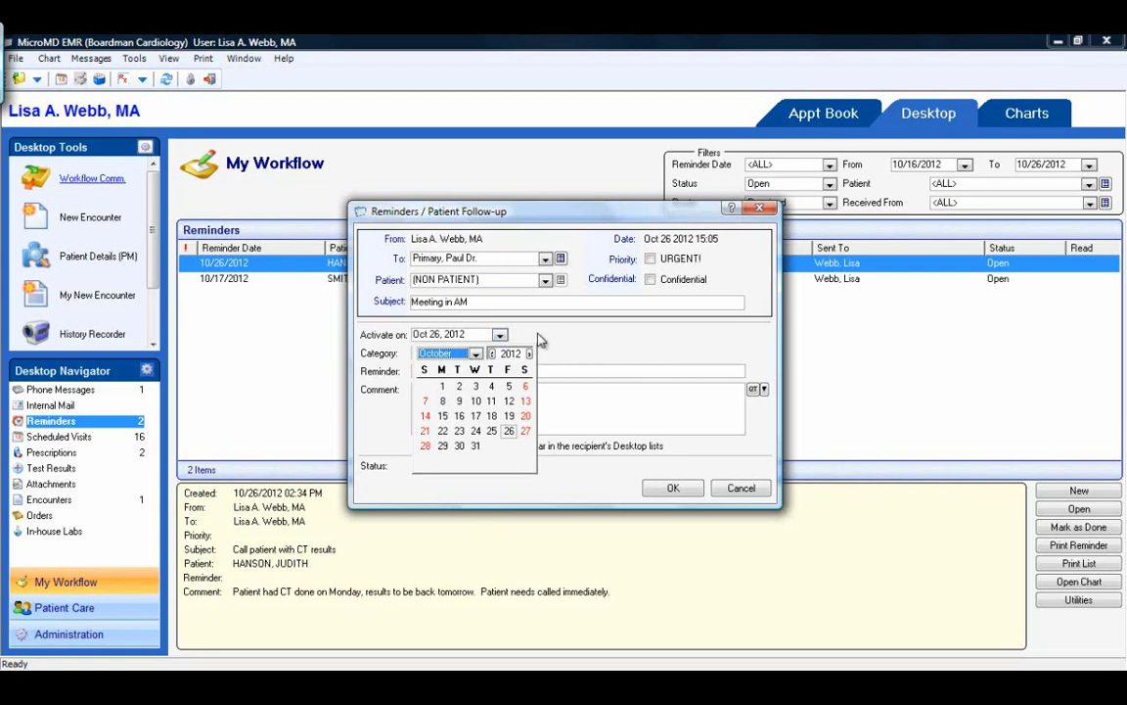
pyautogui.click(500, 335)
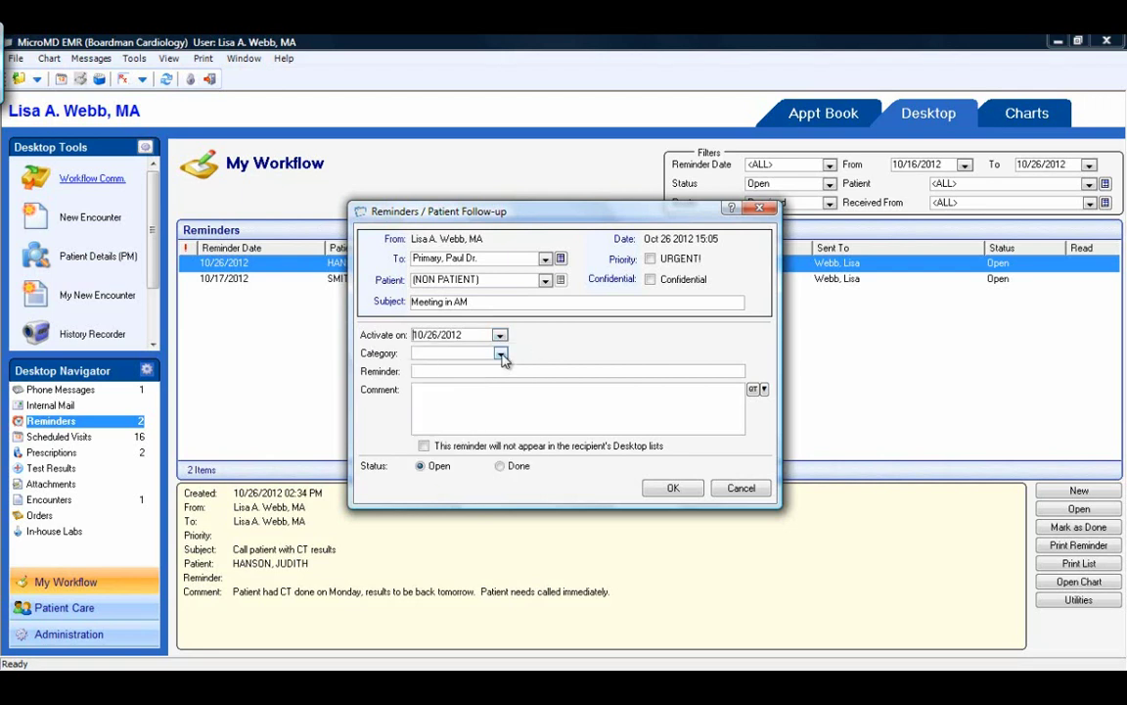
pyautogui.click(500, 354)
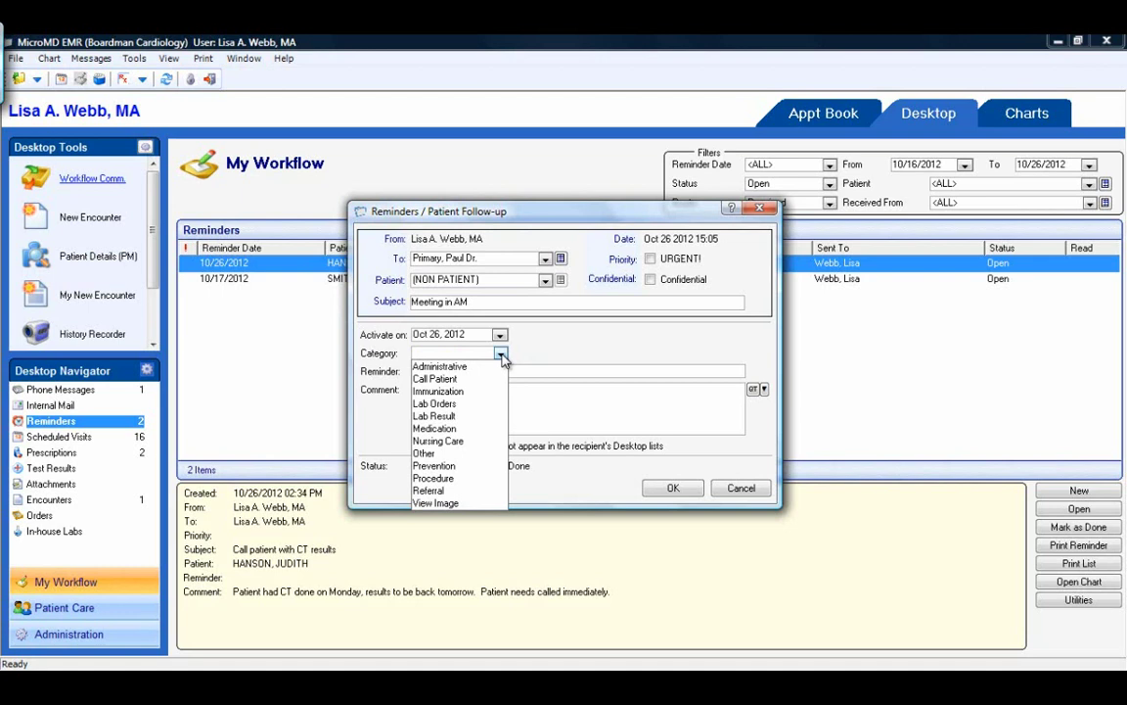
pyautogui.click(447, 409)
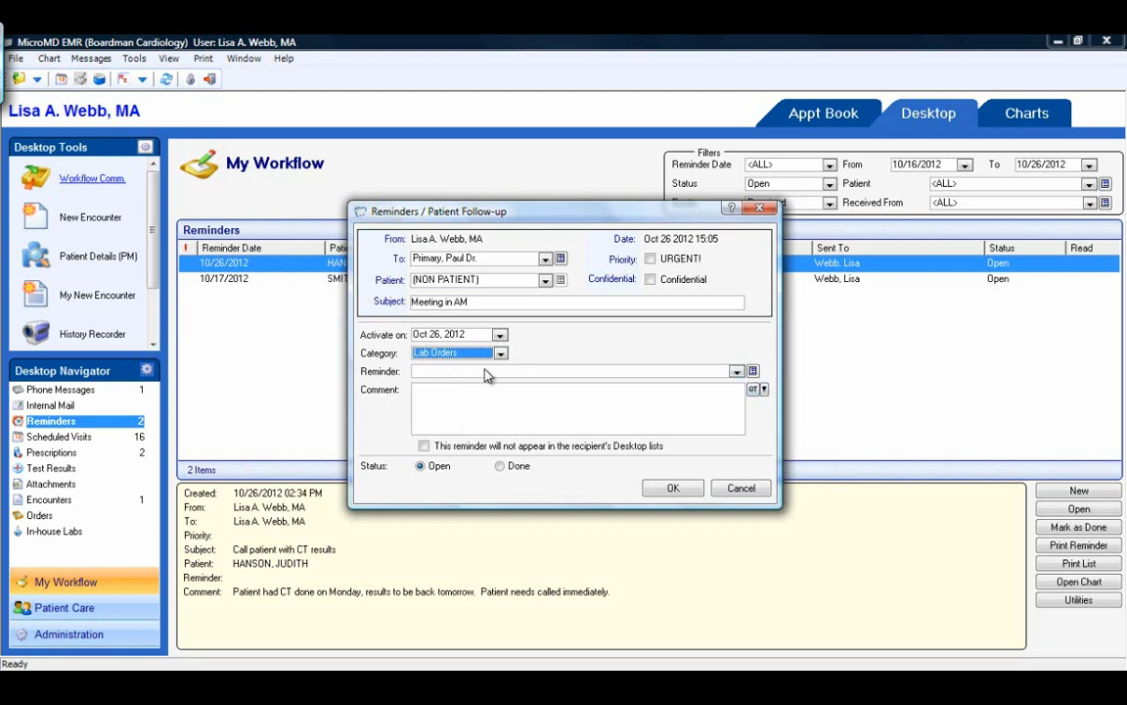
pyautogui.click(753, 372)
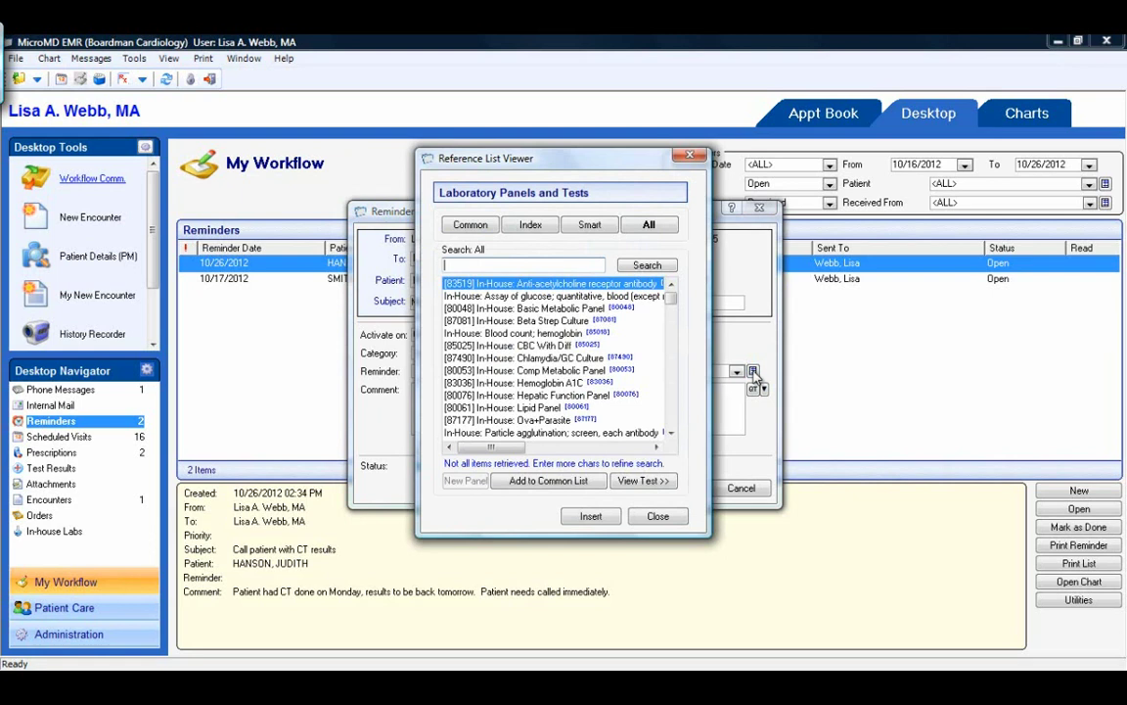
pyautogui.click(688, 156)
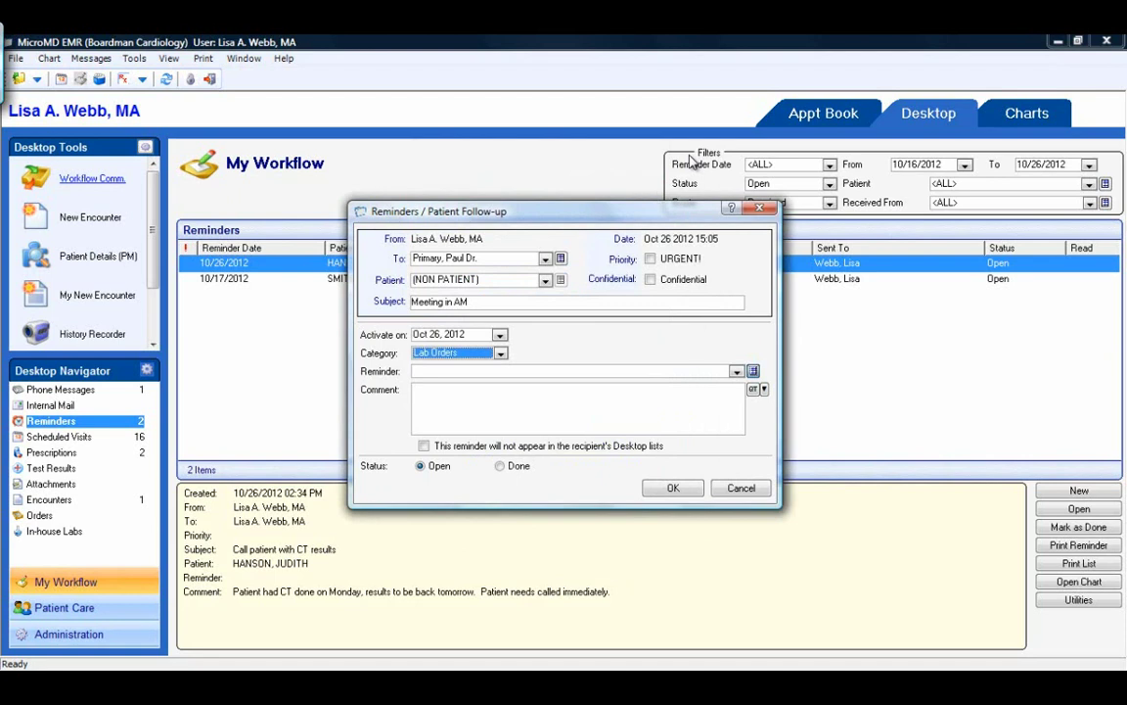
pyautogui.click(501, 354)
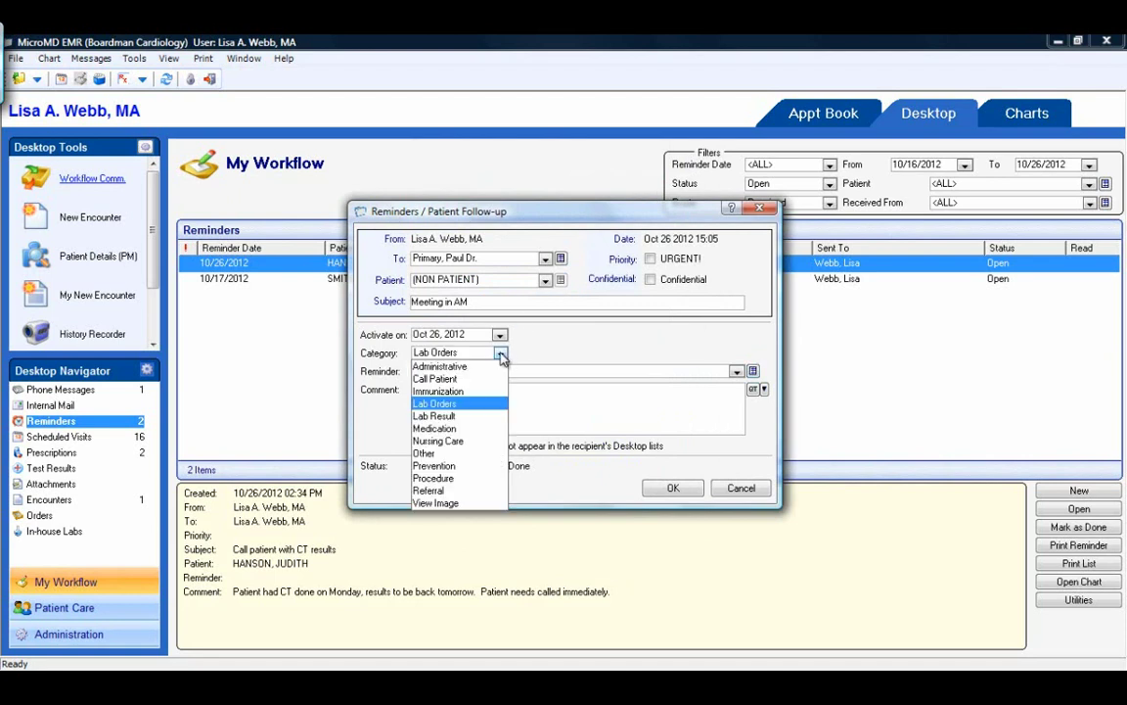
pyautogui.click(437, 366)
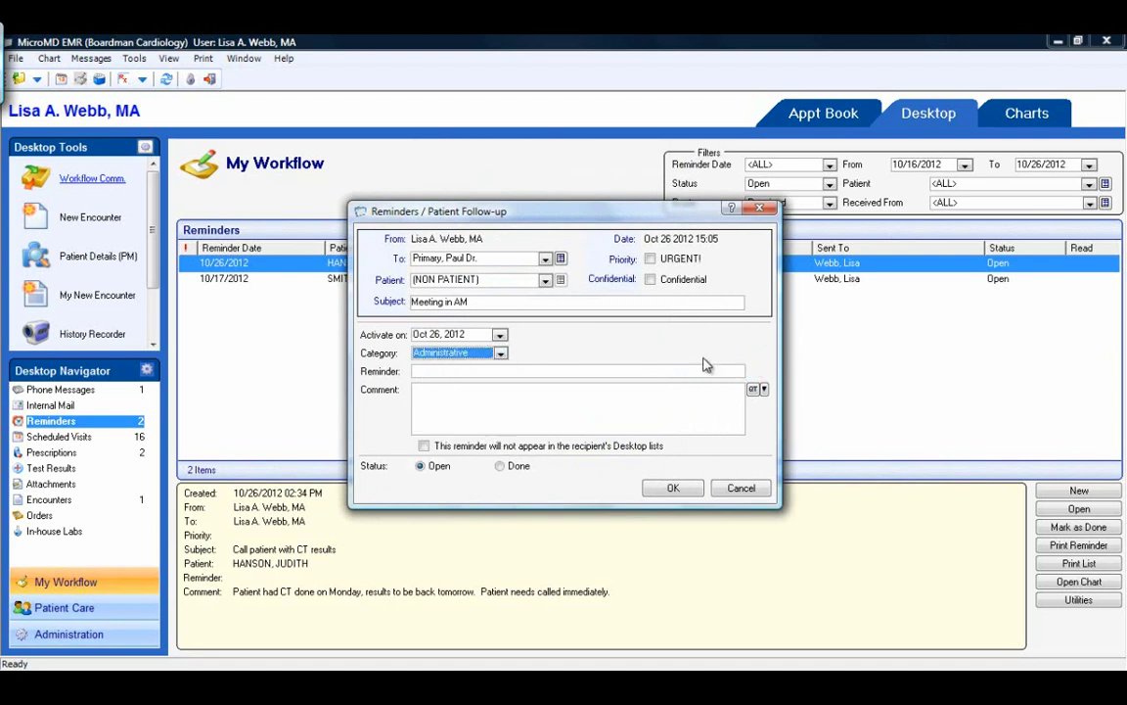
pyautogui.click(429, 376)
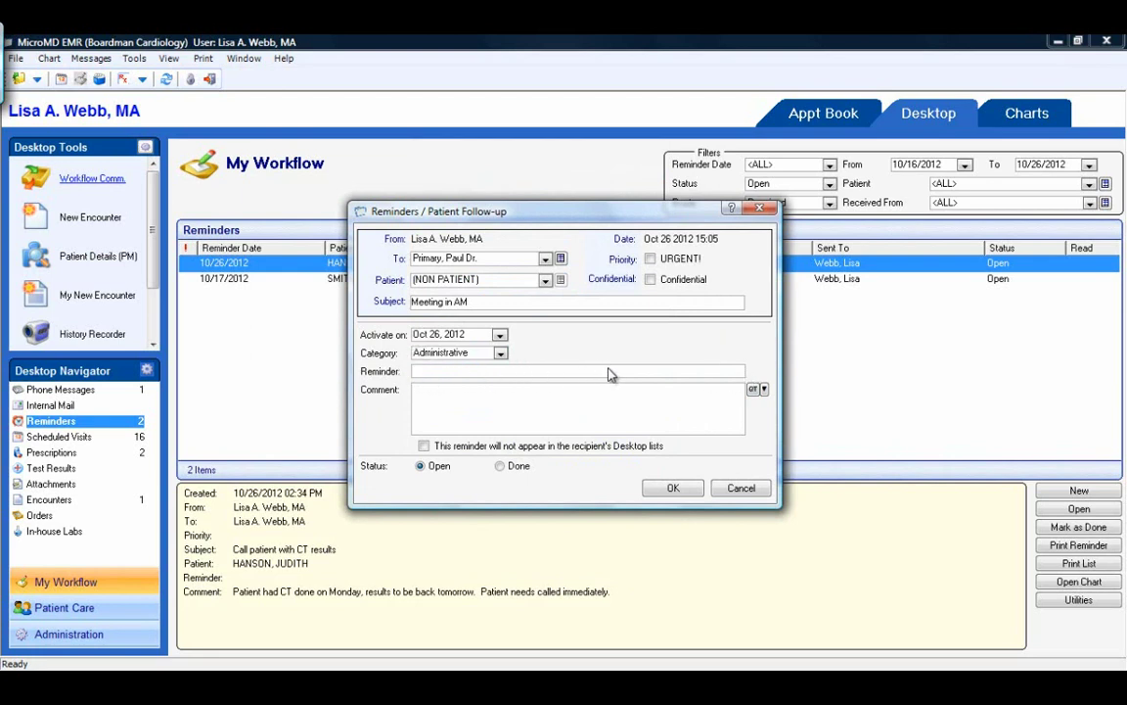
# Add the comment 'Meeting in hospital conference room at 8 a.m. on Saturday morning.' and save
pyautogui.click(437, 414)
pyautogui.write('Meeting in')
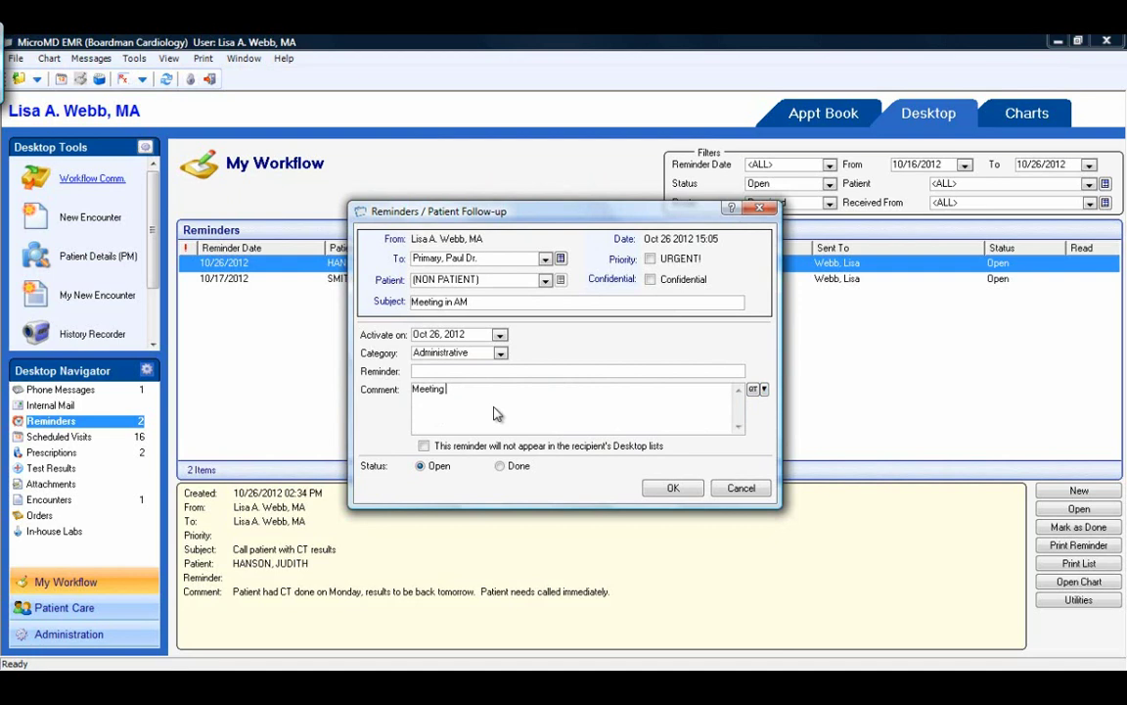
pyautogui.write(' hospital conference room at 8 a.m. on Saturday')
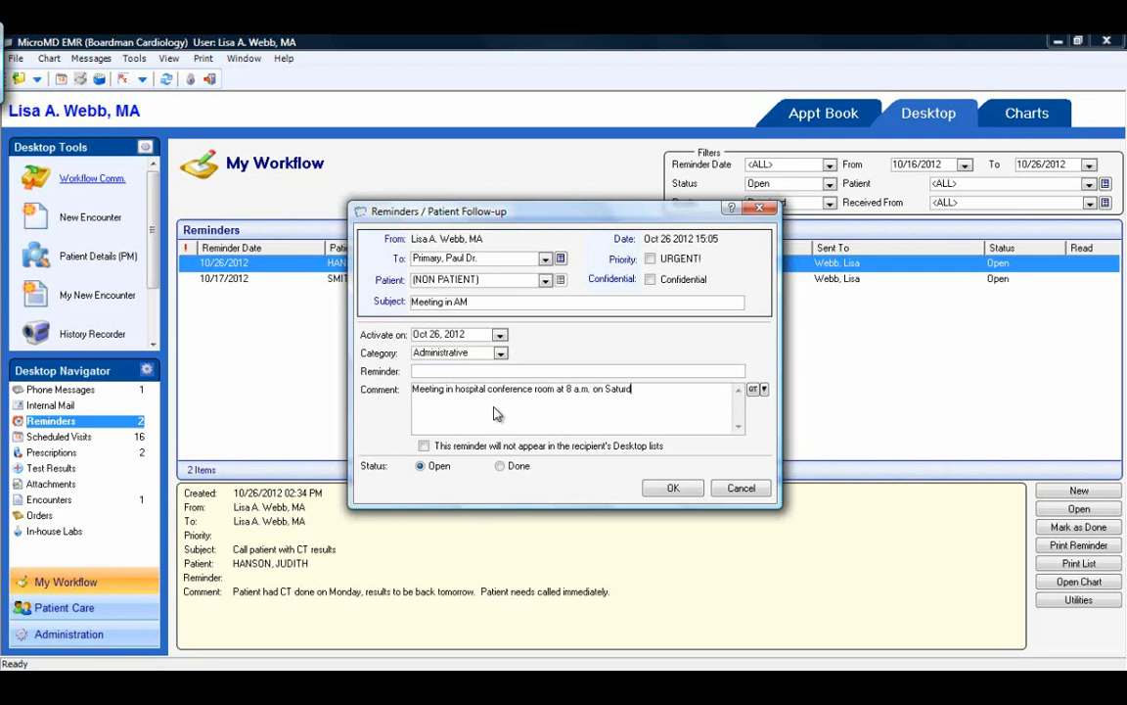
pyautogui.write(' morning.')
pyautogui.click(674, 489)
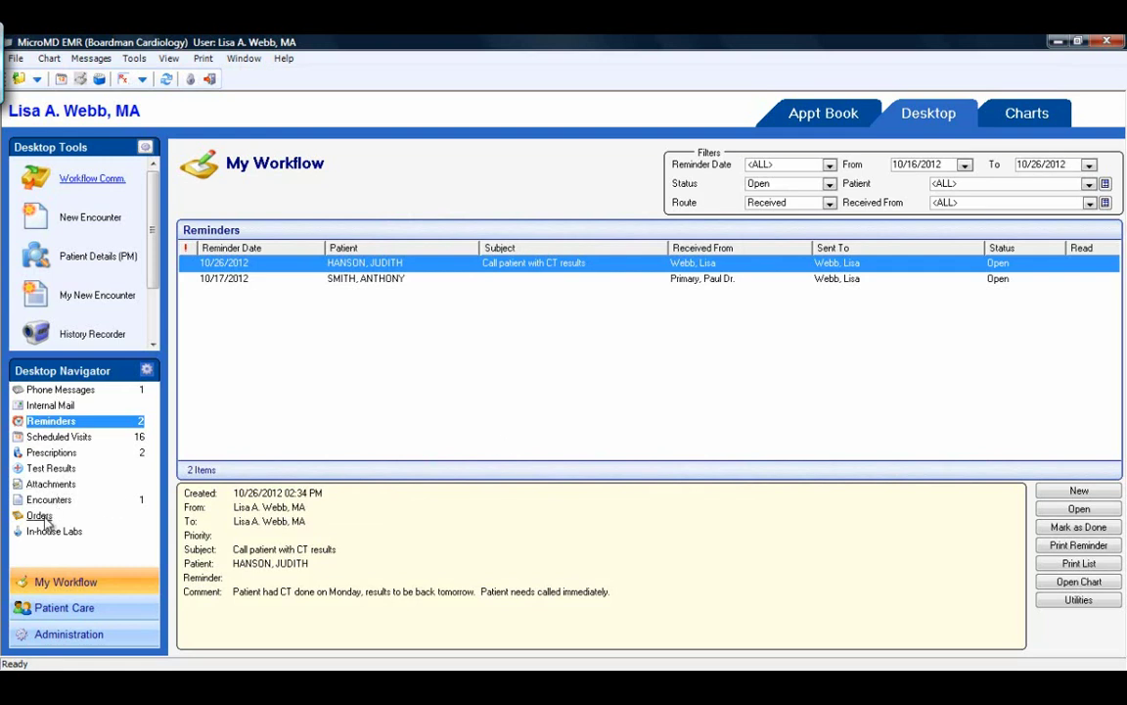
# Show the Orders list, then draft and discard a procedure order and its reminder
pyautogui.click(39, 515)
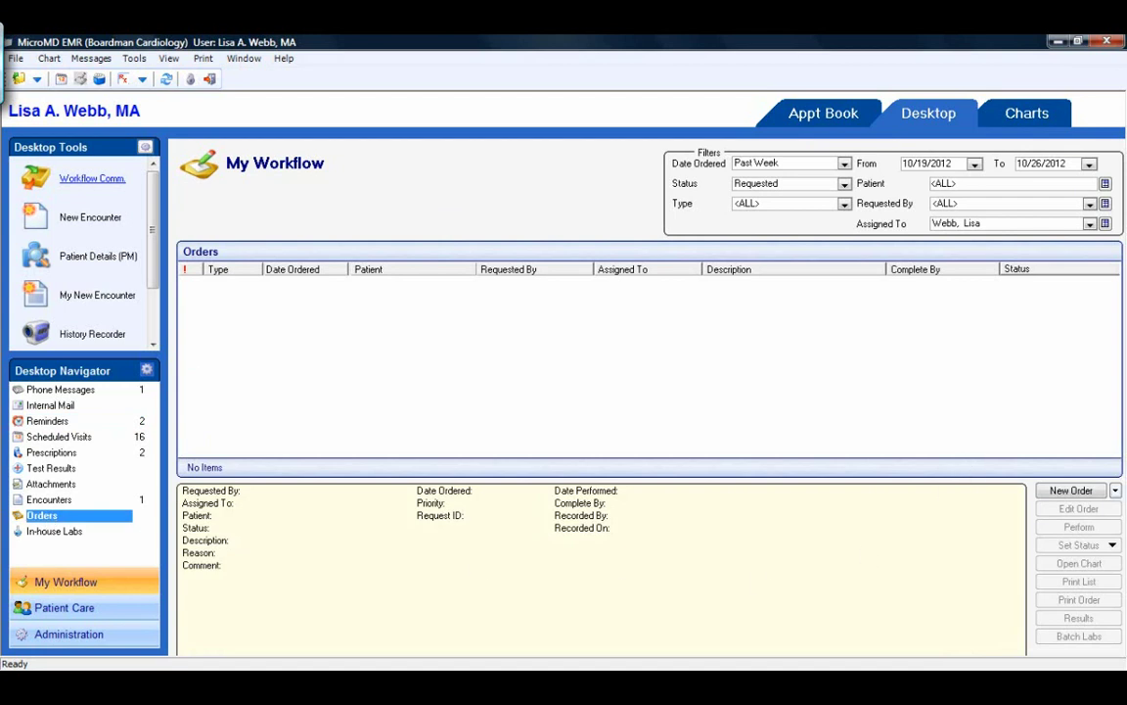
pyautogui.click(1117, 490)
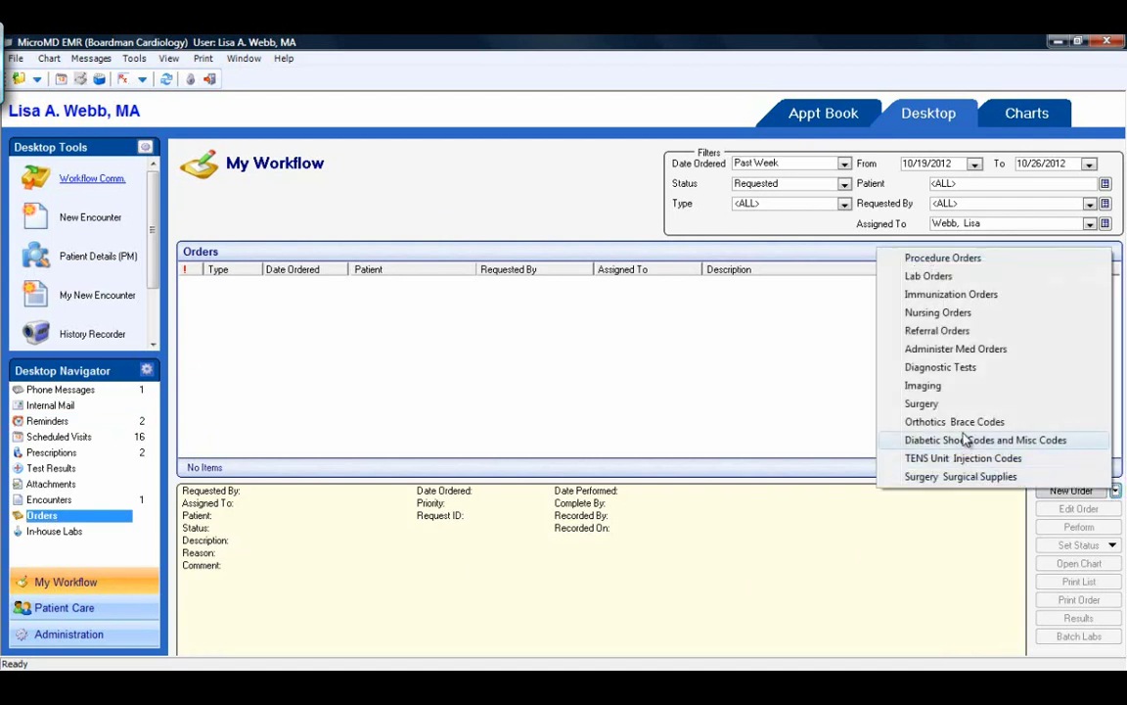
pyautogui.click(964, 258)
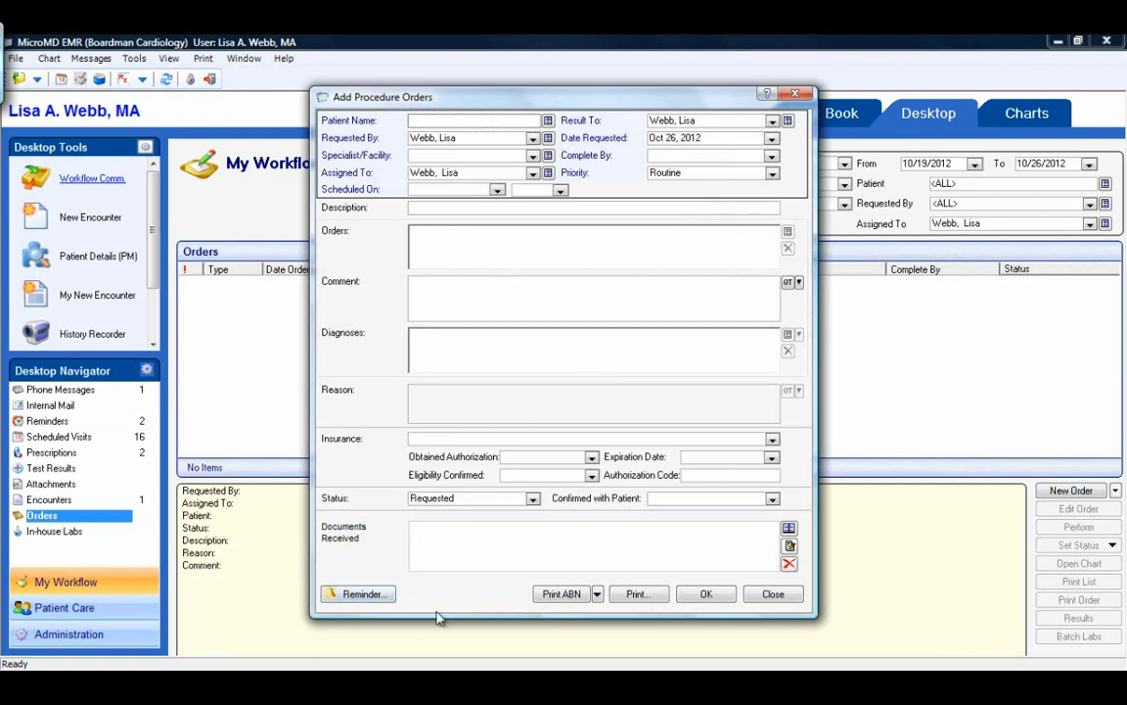
pyautogui.click(364, 595)
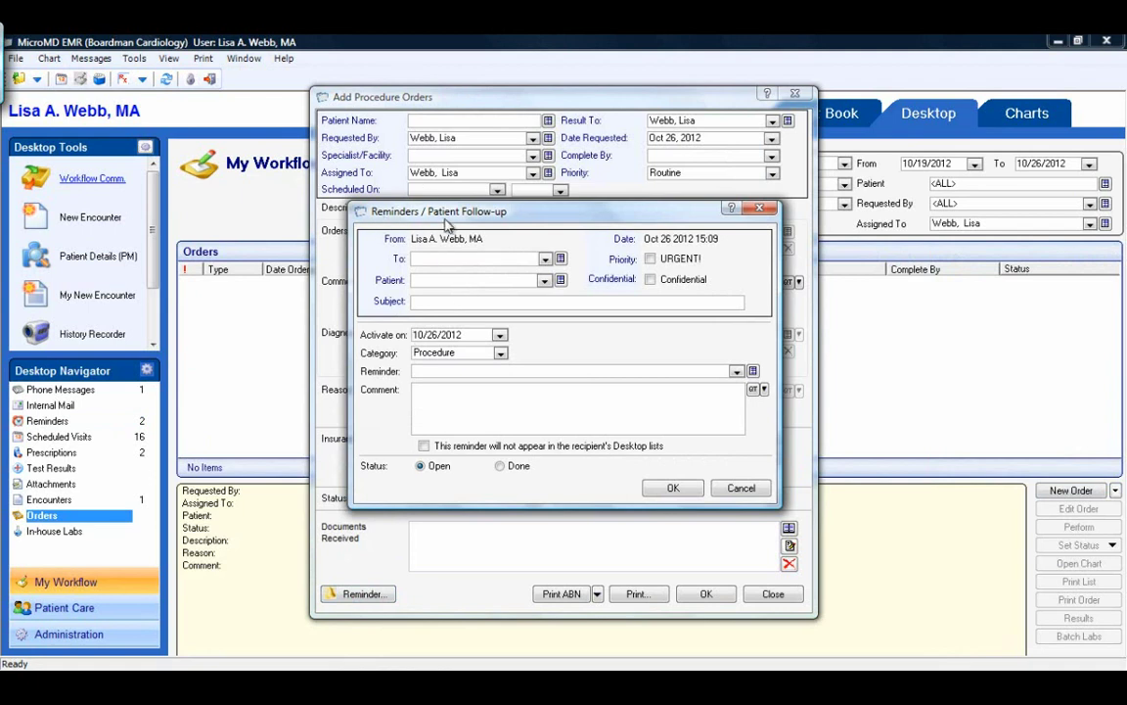
pyautogui.click(741, 489)
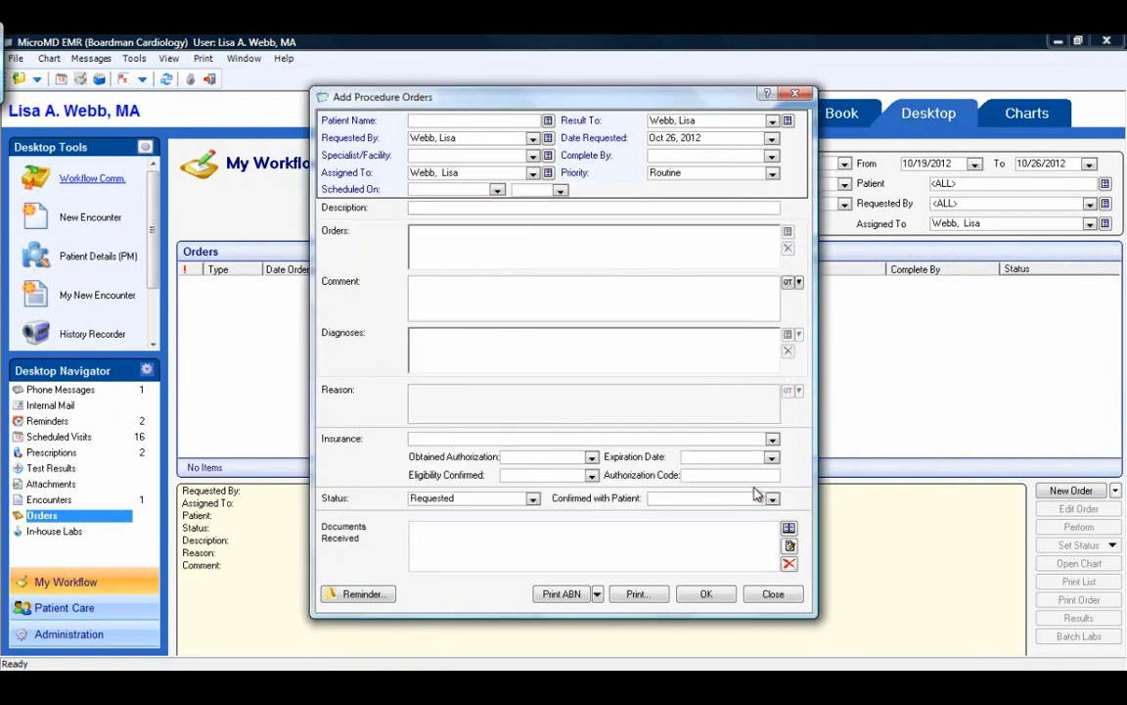
pyautogui.click(773, 594)
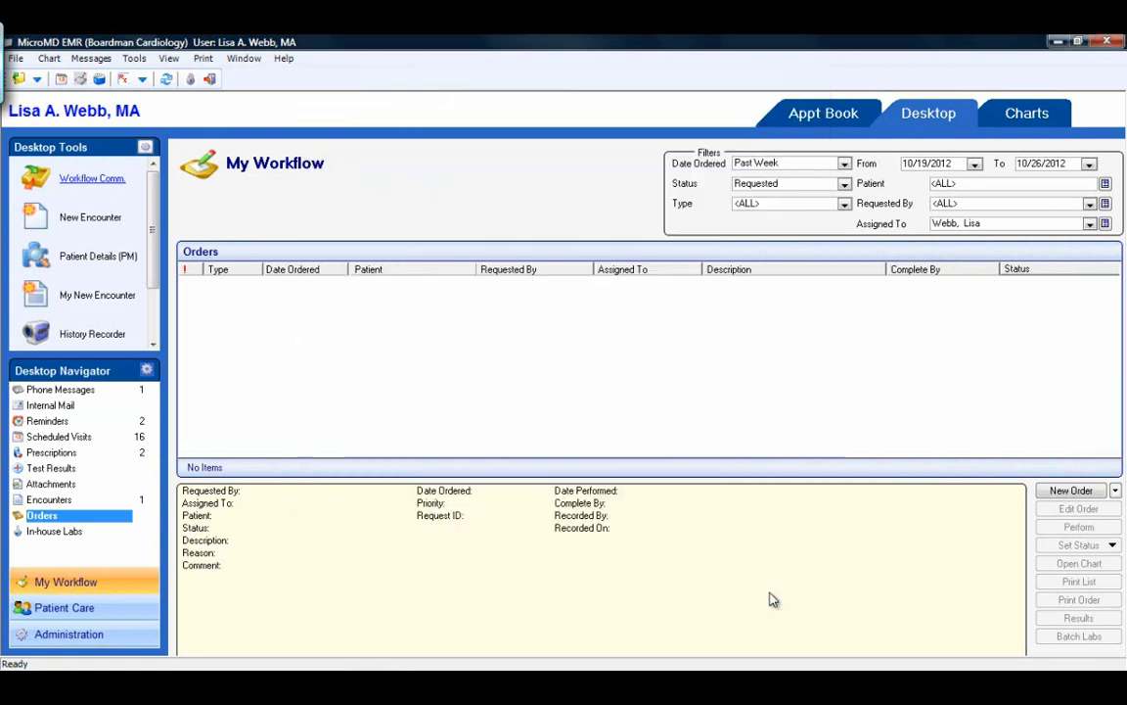
# Choose Do not transcribe, then search the patient's last name and open their chart
pyautogui.click(1027, 115)
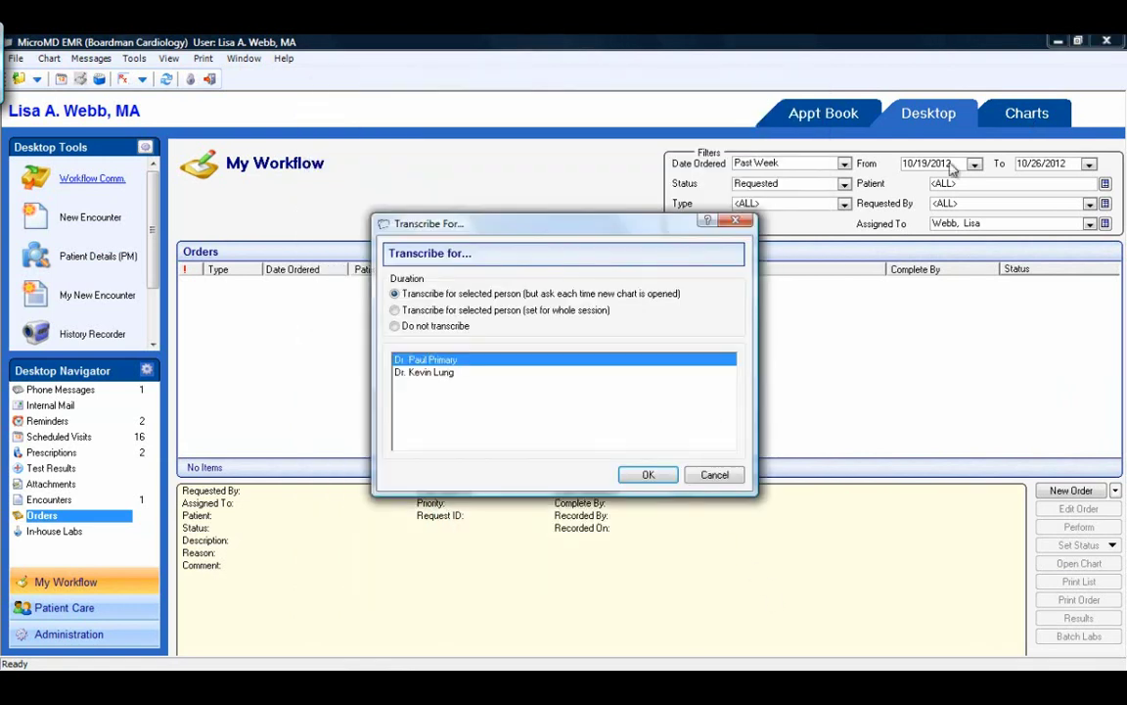
pyautogui.click(395, 326)
pyautogui.click(646, 474)
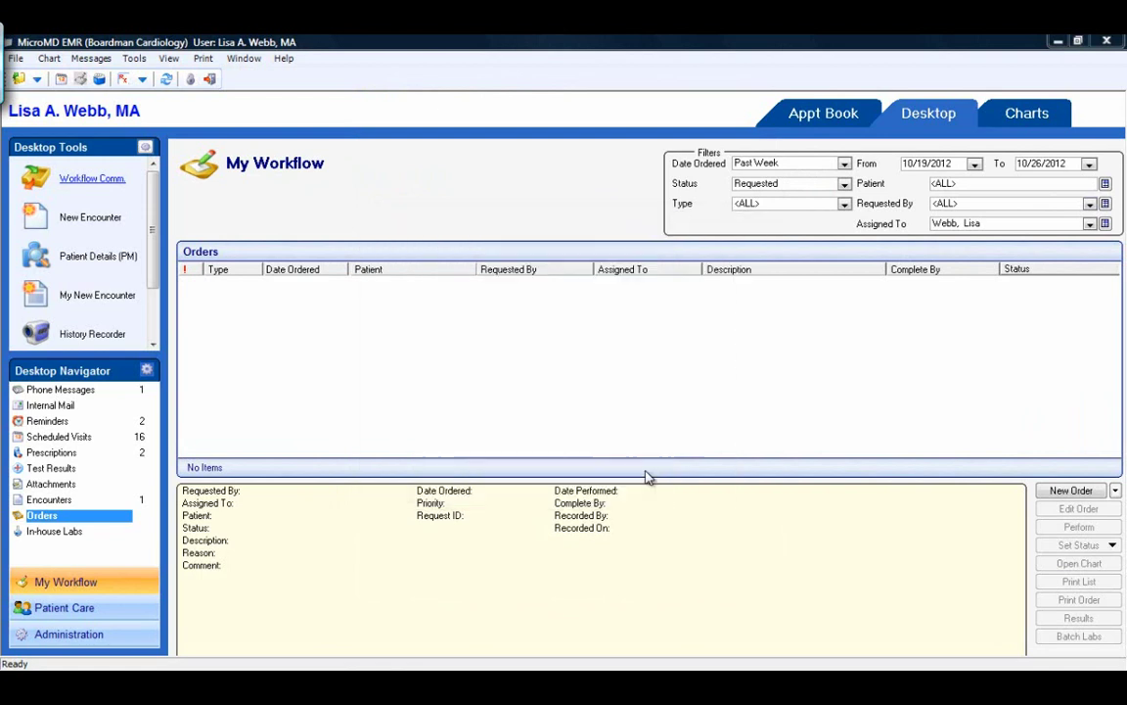
pyautogui.write('smith')
pyautogui.press('Return')
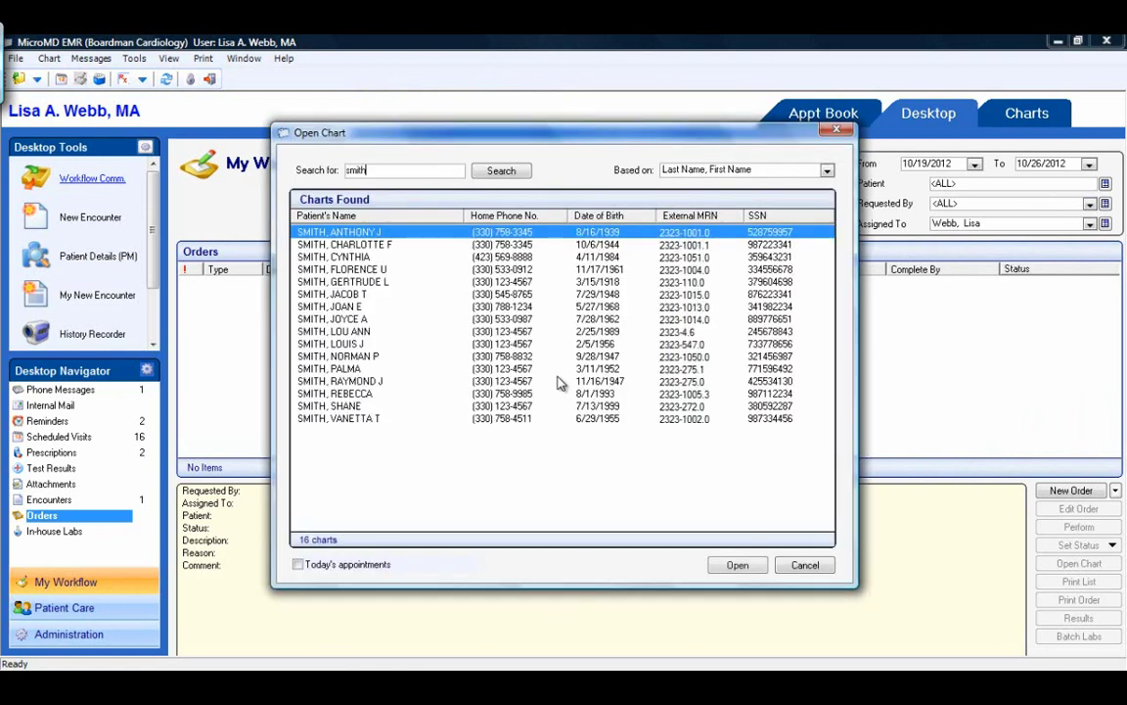
pyautogui.press('Return')
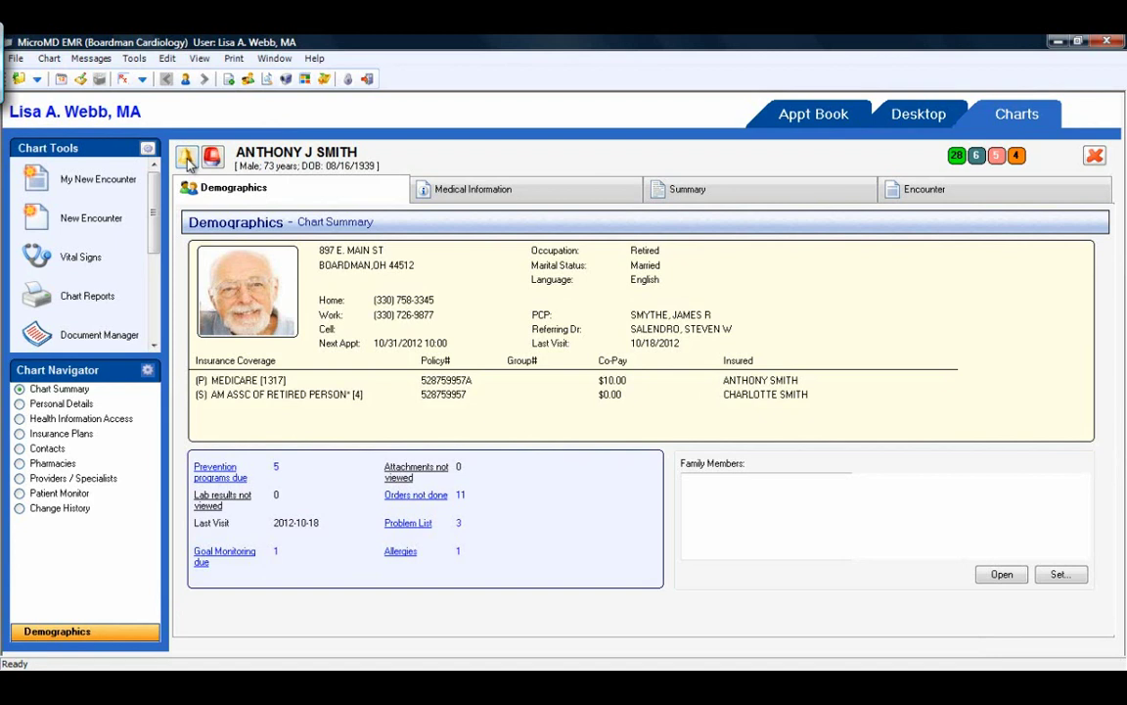
# In Reminder Manager, enable Show future reminders, cancel out of Add and Edit, then close
pyautogui.click(187, 158)
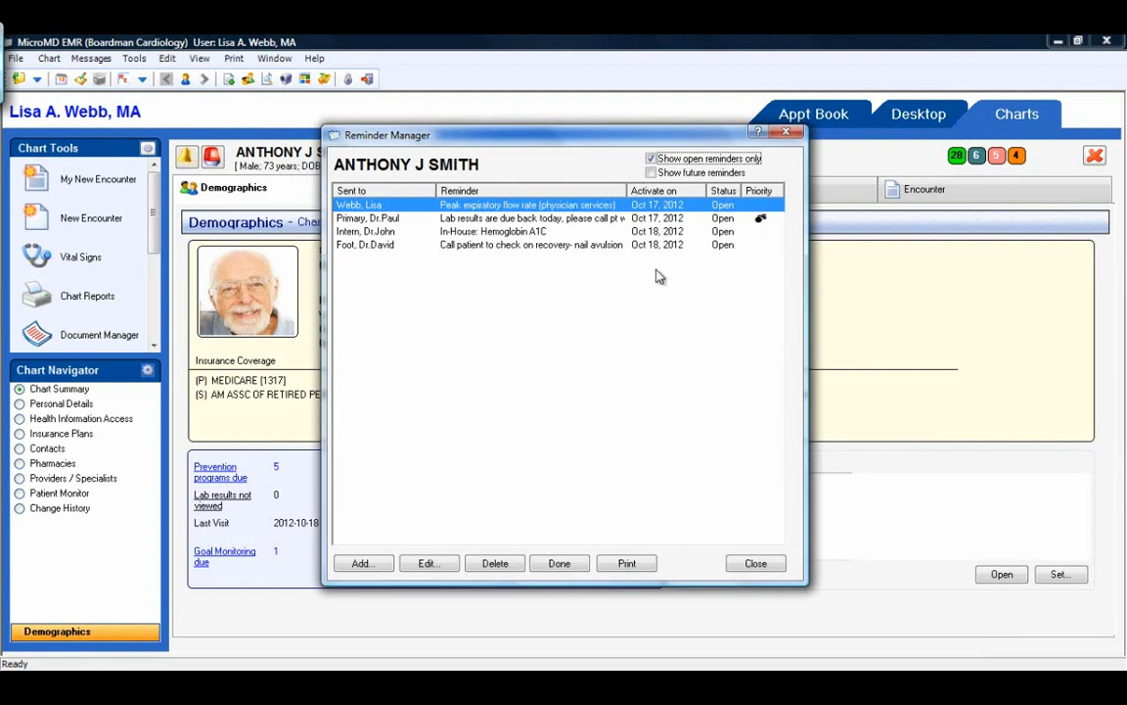
pyautogui.click(652, 174)
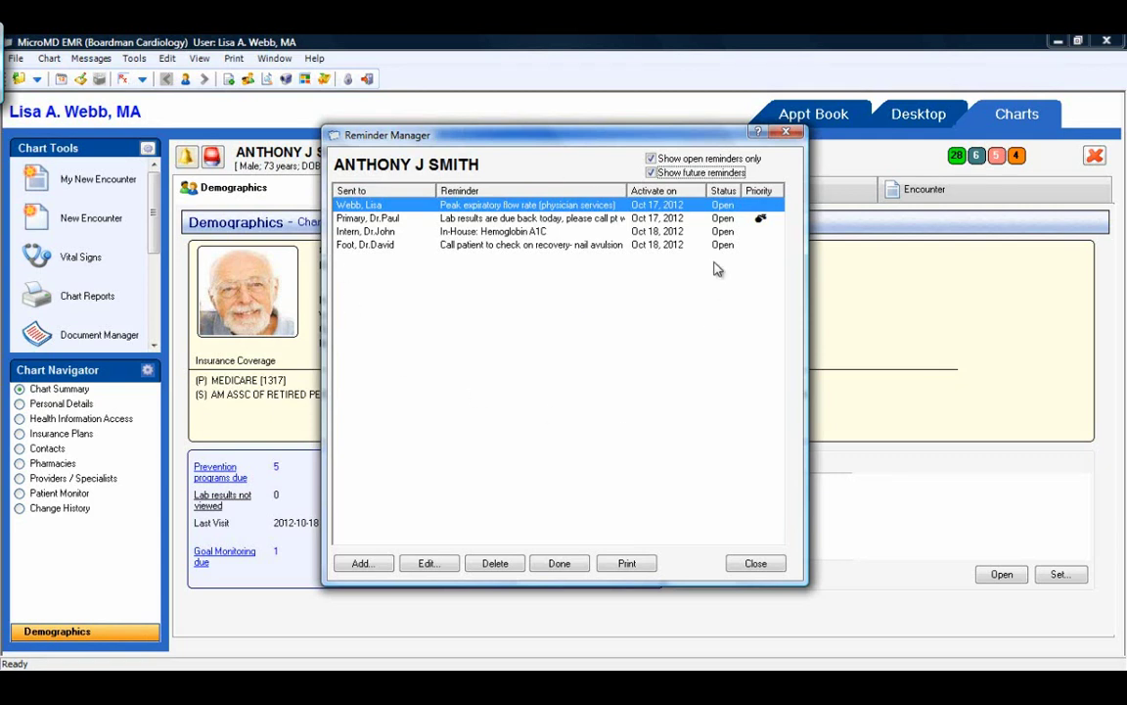
pyautogui.click(362, 564)
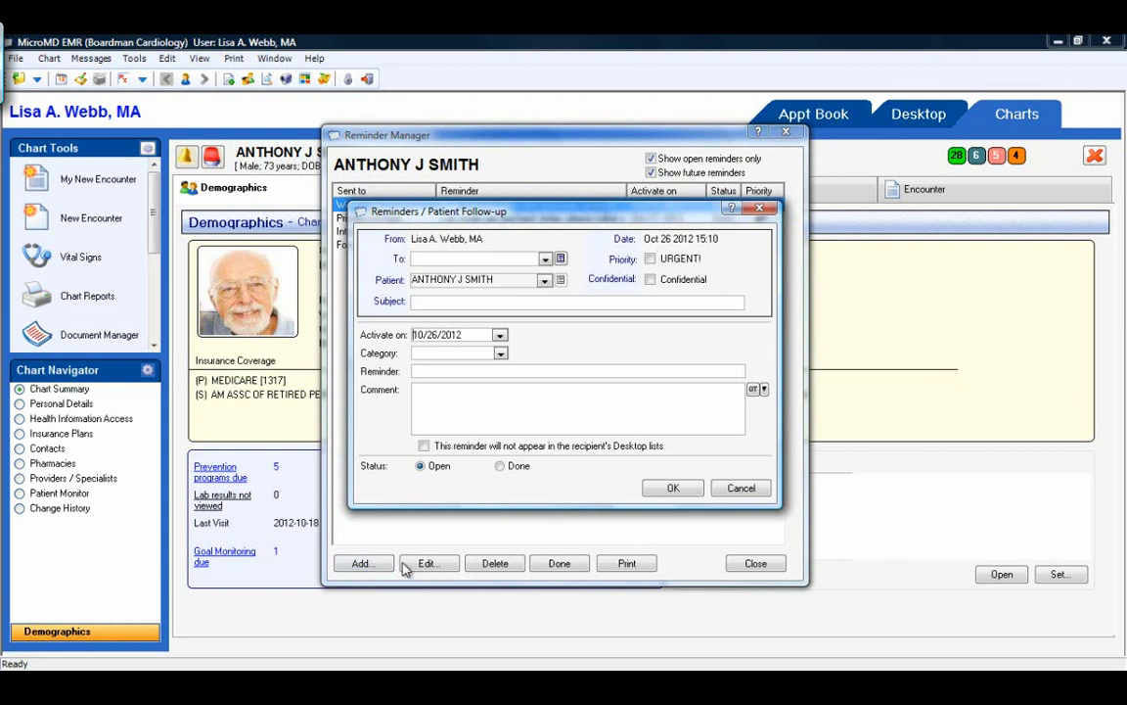
pyautogui.click(736, 489)
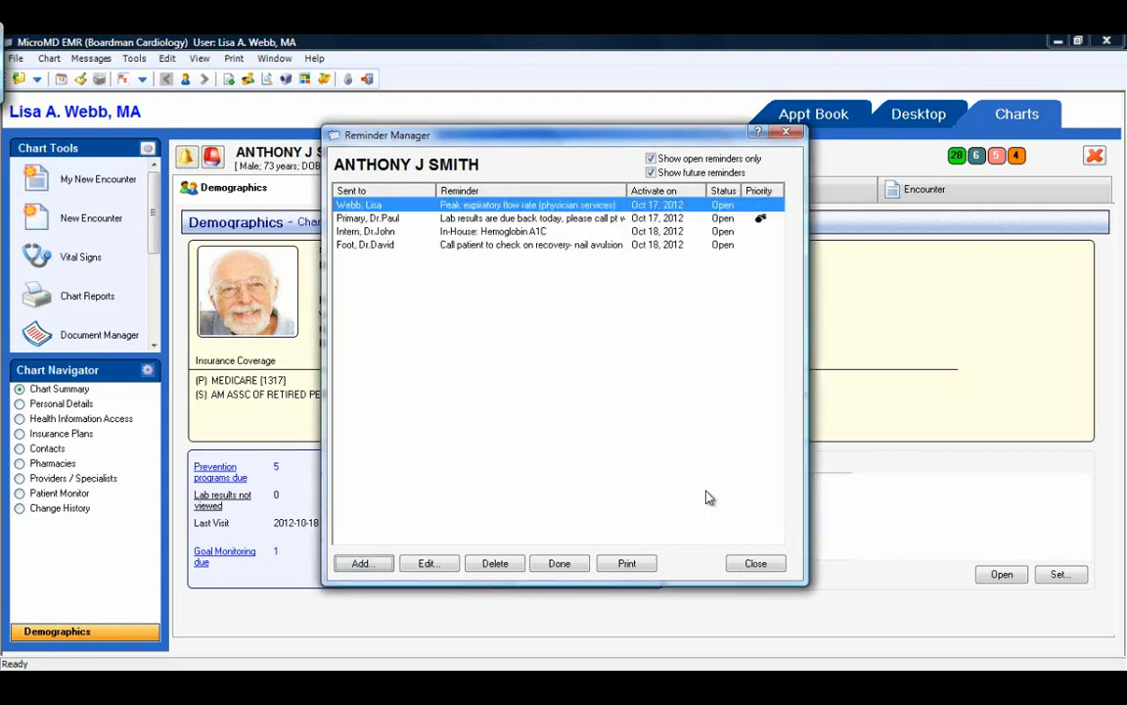
pyautogui.click(437, 565)
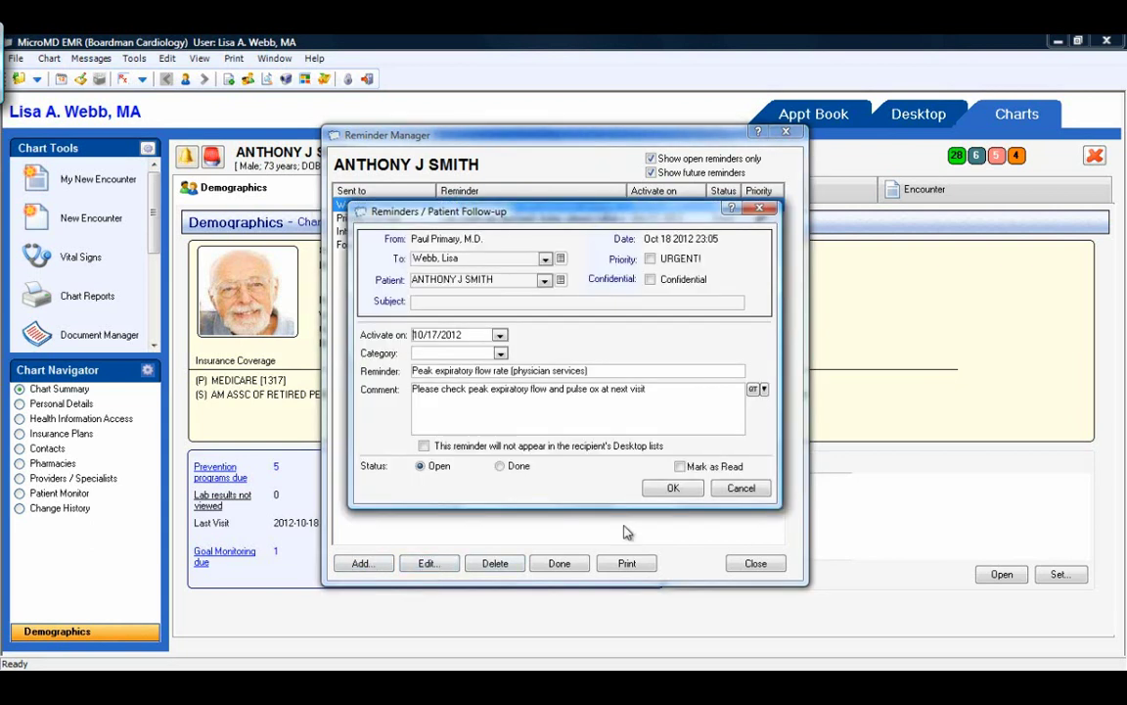
pyautogui.click(740, 489)
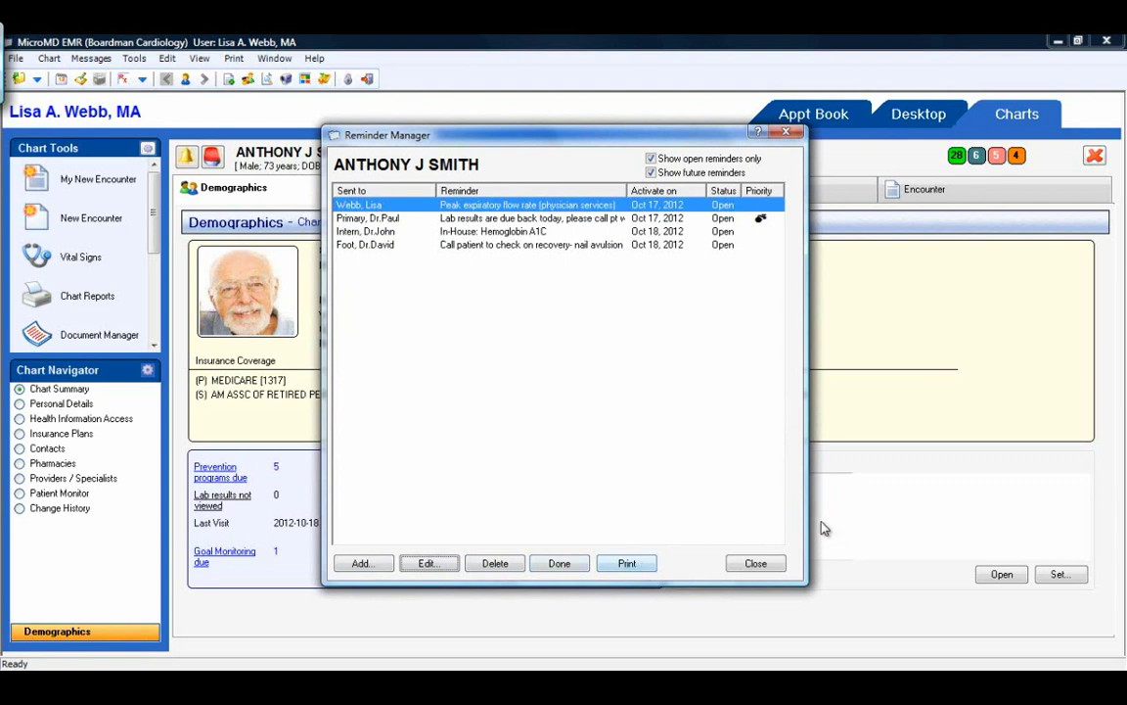
pyautogui.click(758, 565)
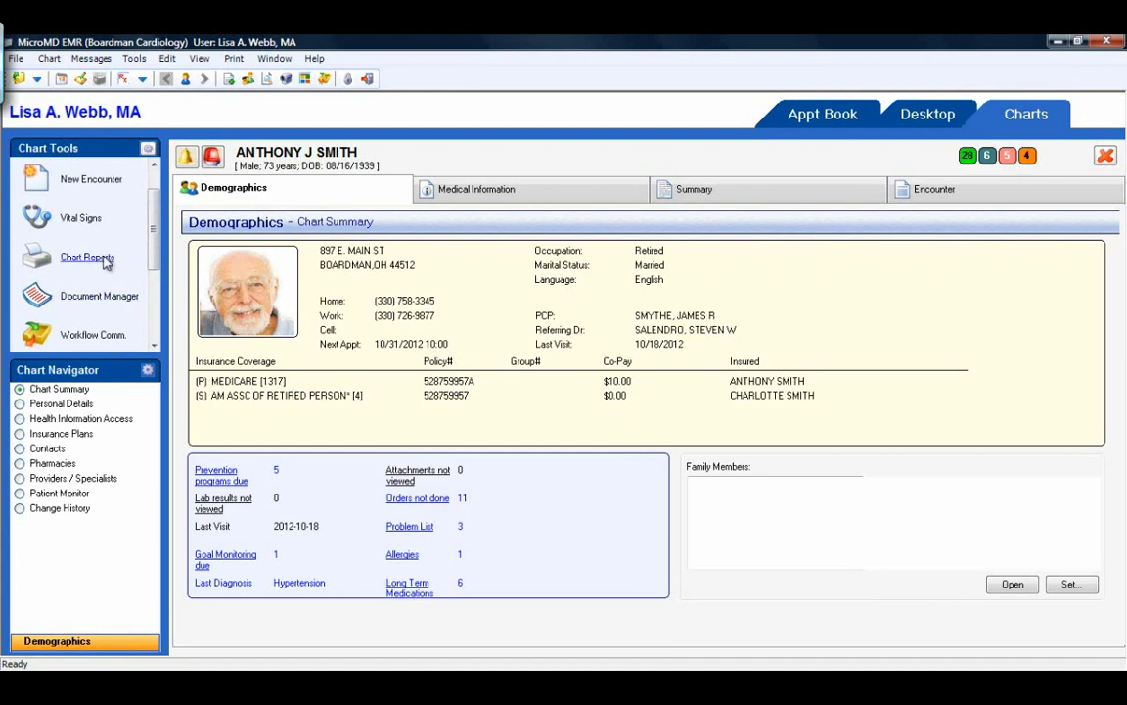
# Confirm the Toolbox Manager selected items, then open Workflow Comm. from the chart toolbox
pyautogui.click(149, 151)
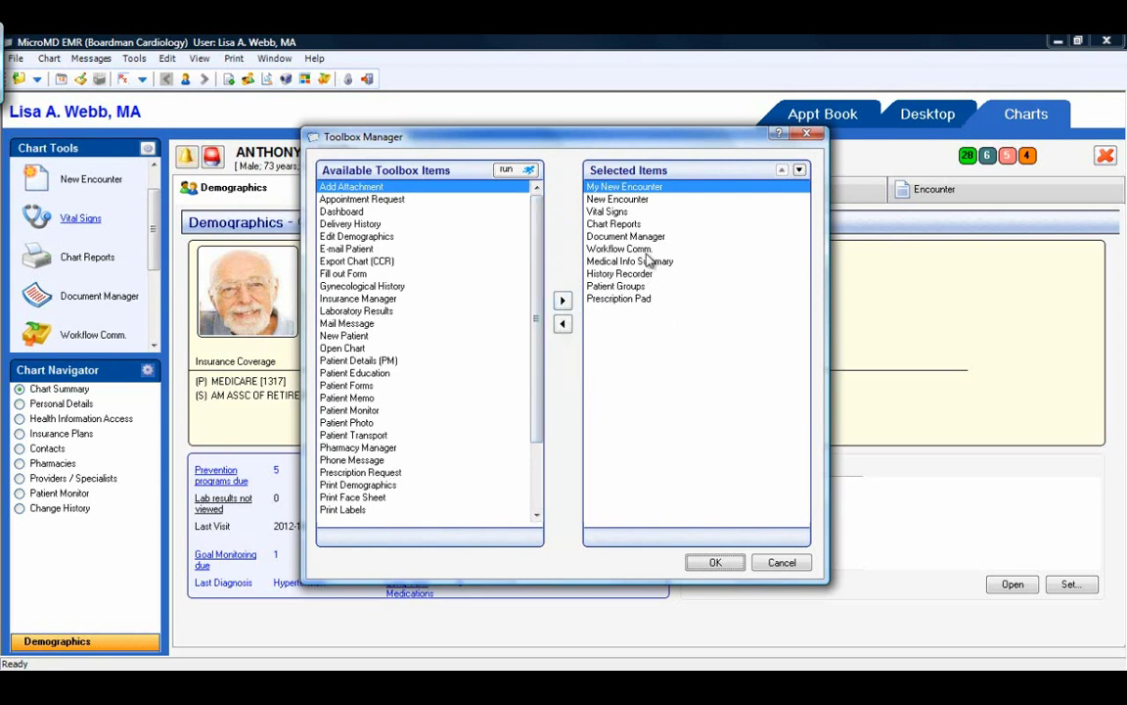
pyautogui.click(716, 564)
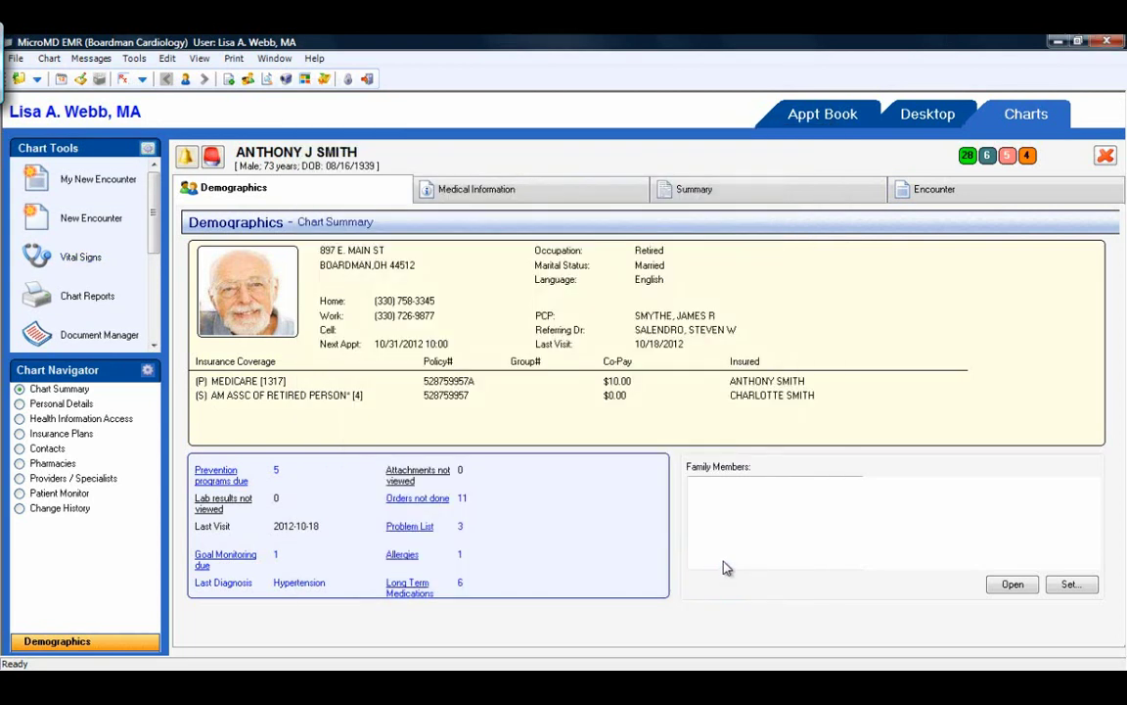
pyautogui.scroll(-1, 154, 210)
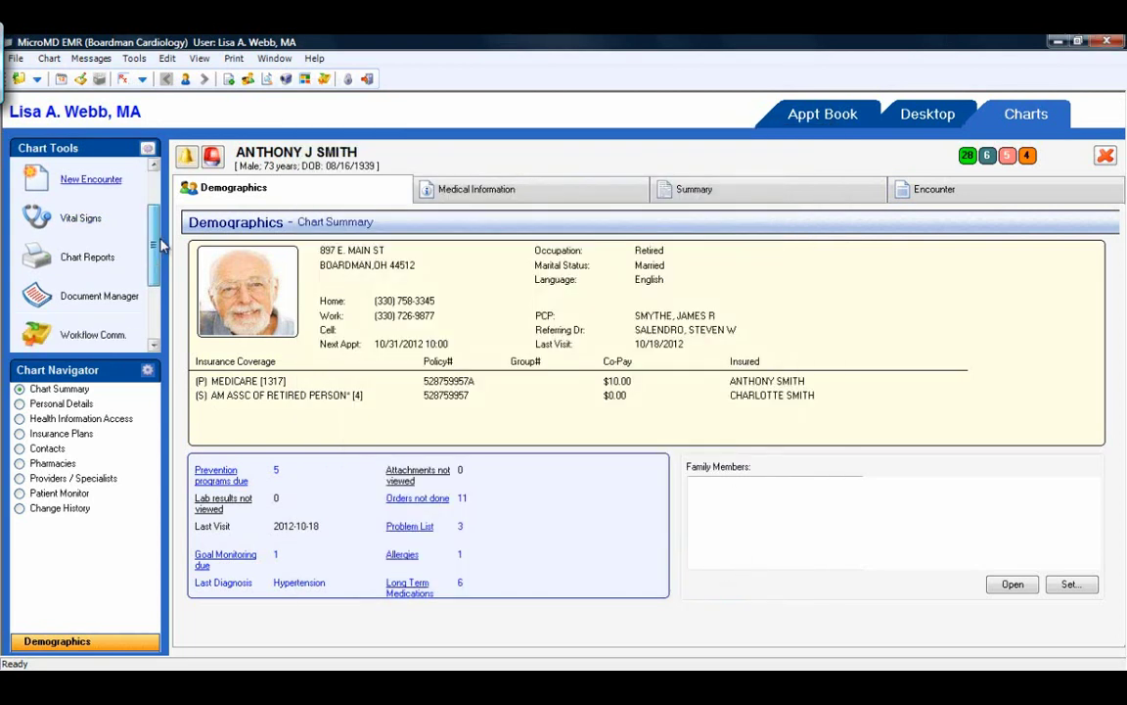
pyautogui.click(88, 335)
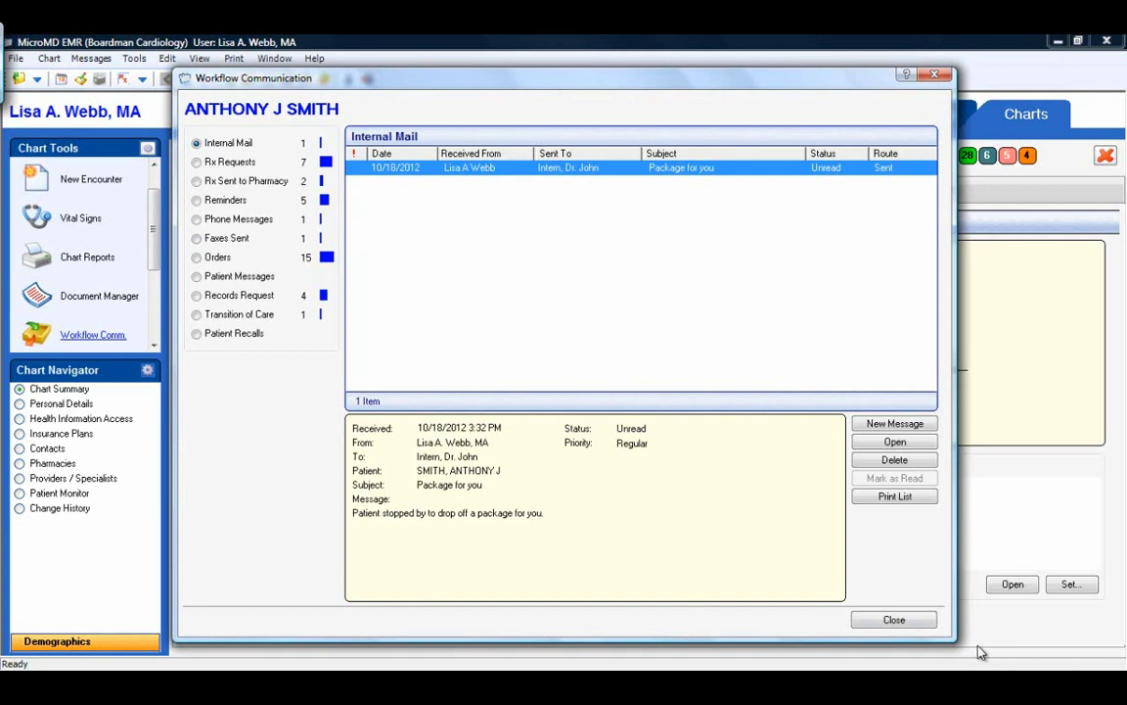
# Reopen Workflow Communication from the Desktop tab by searching the patient's last name
pyautogui.click(915, 621)
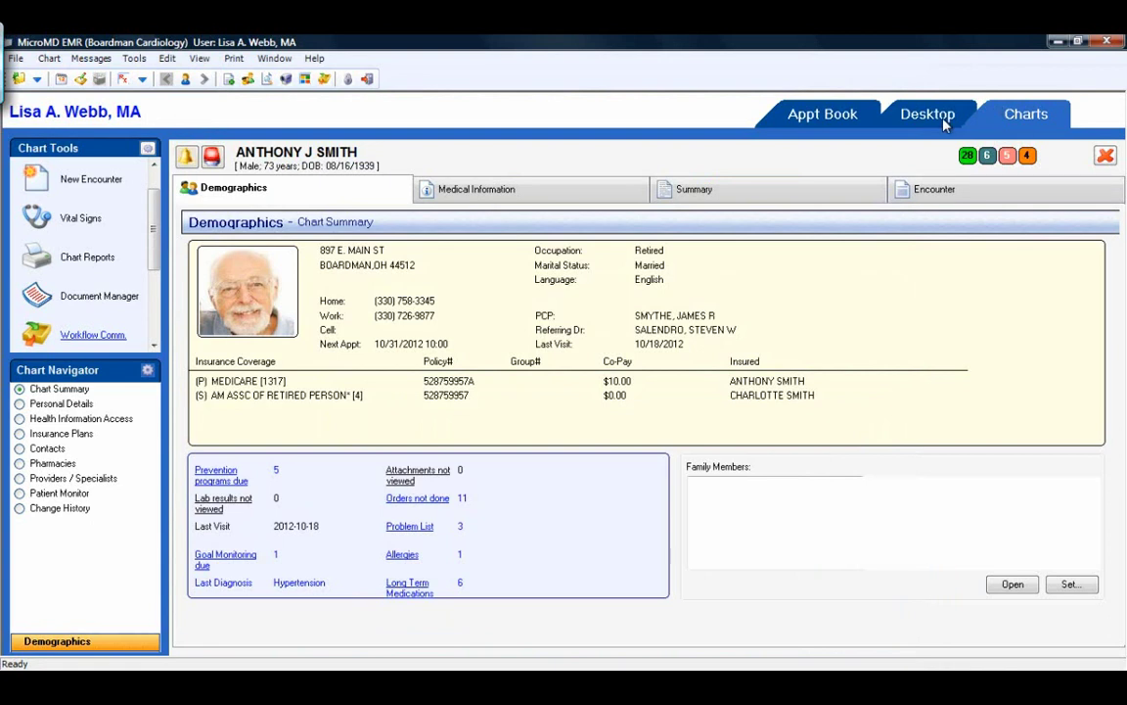
pyautogui.click(944, 115)
pyautogui.click(106, 207)
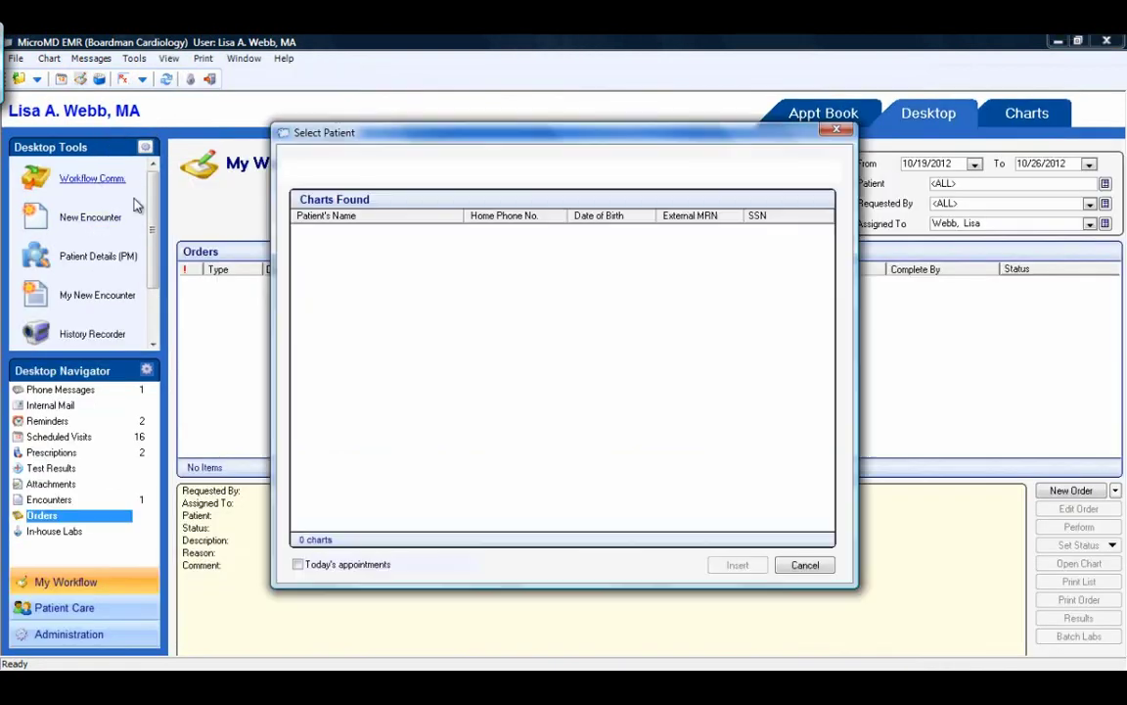
pyautogui.write('smith')
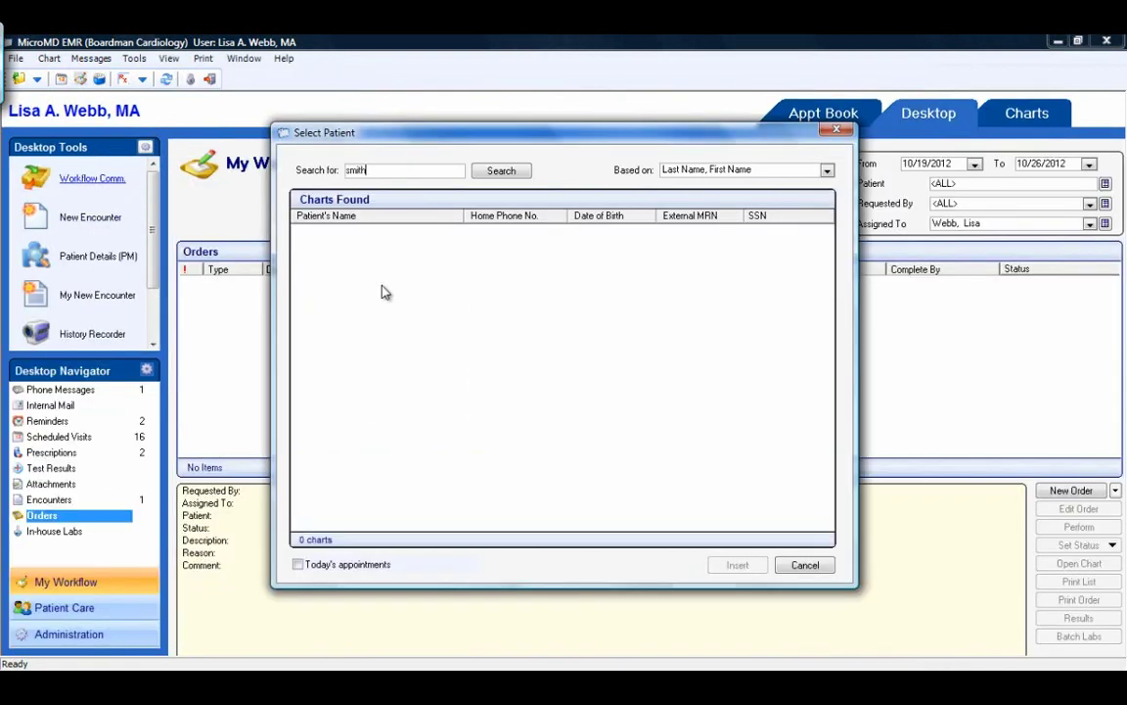
pyautogui.press('Return')
pyautogui.doubleClick(382, 235)
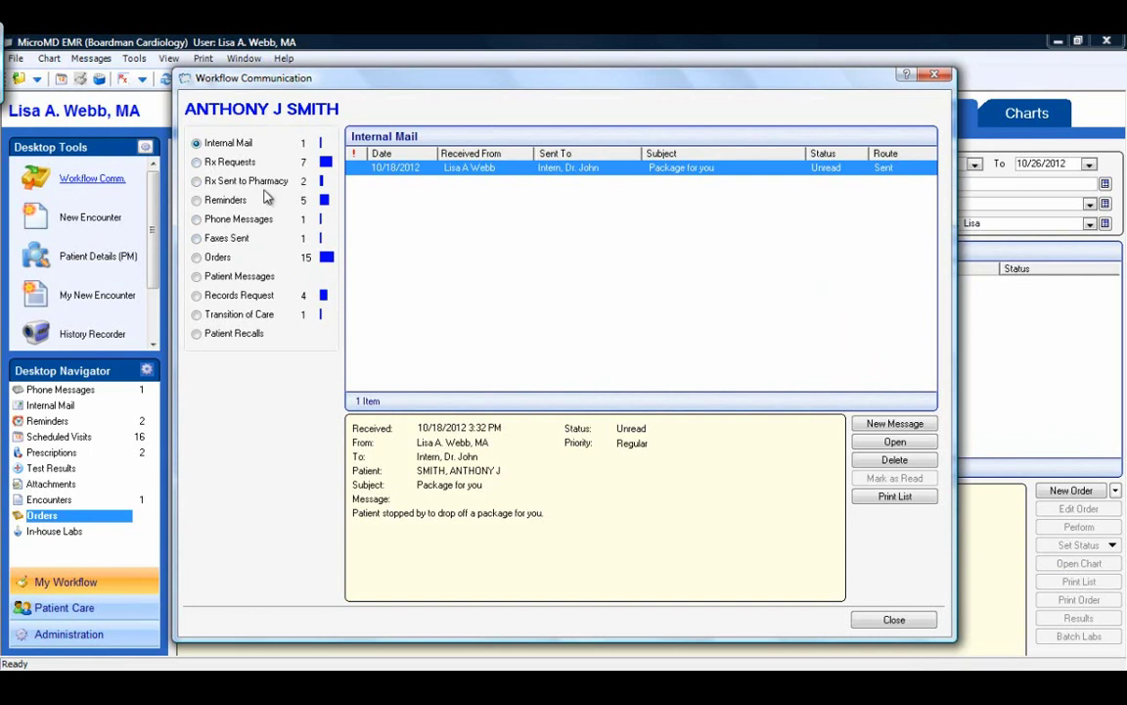
# Review the Orders, Messages, Records Requests, Transition of Care, Recalls and Internal Mail categories
pyautogui.click(217, 259)
pyautogui.click(236, 275)
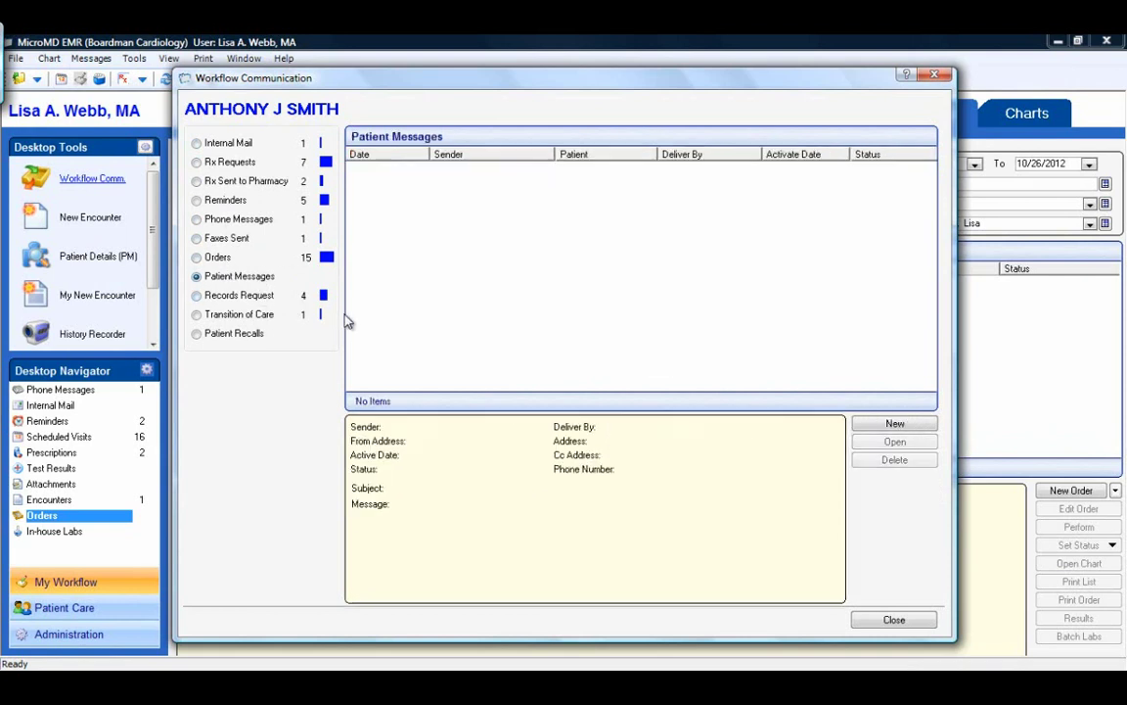
pyautogui.click(252, 298)
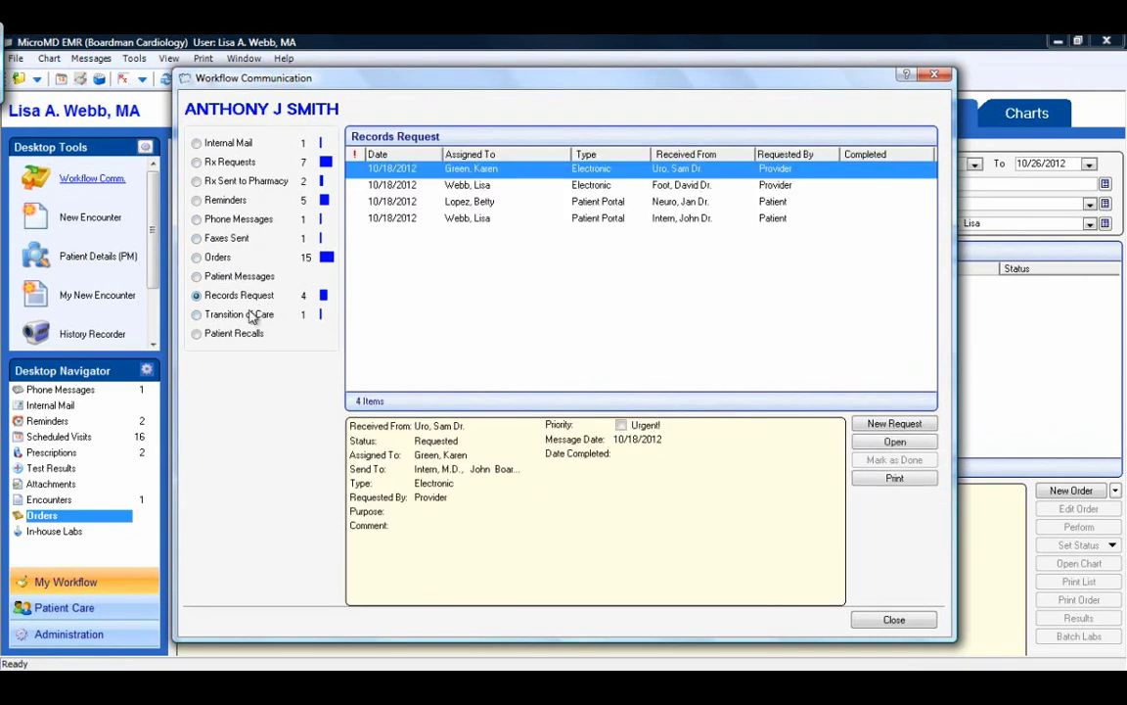
pyautogui.click(250, 318)
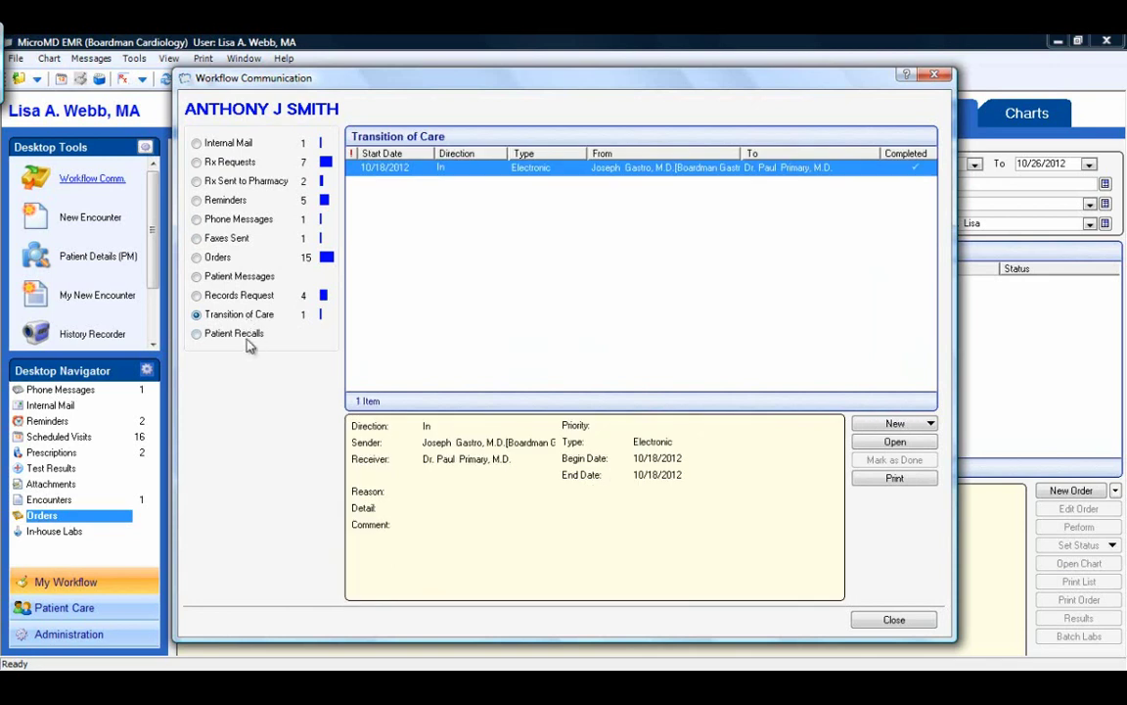
pyautogui.click(252, 337)
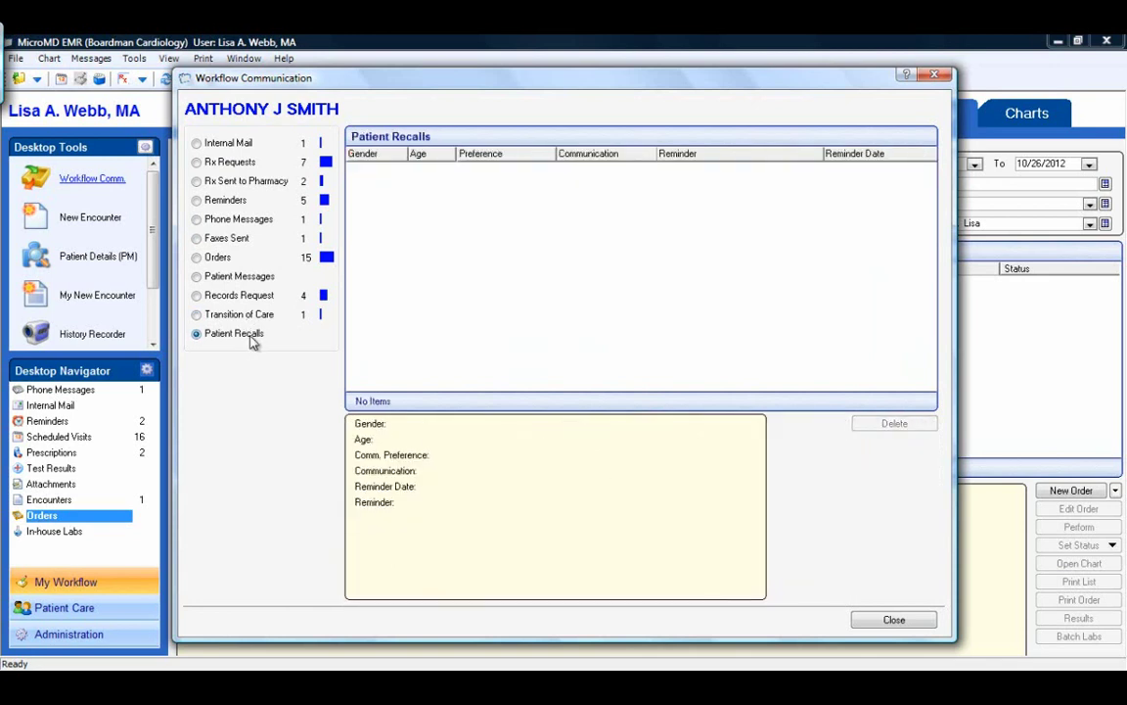
pyautogui.click(231, 146)
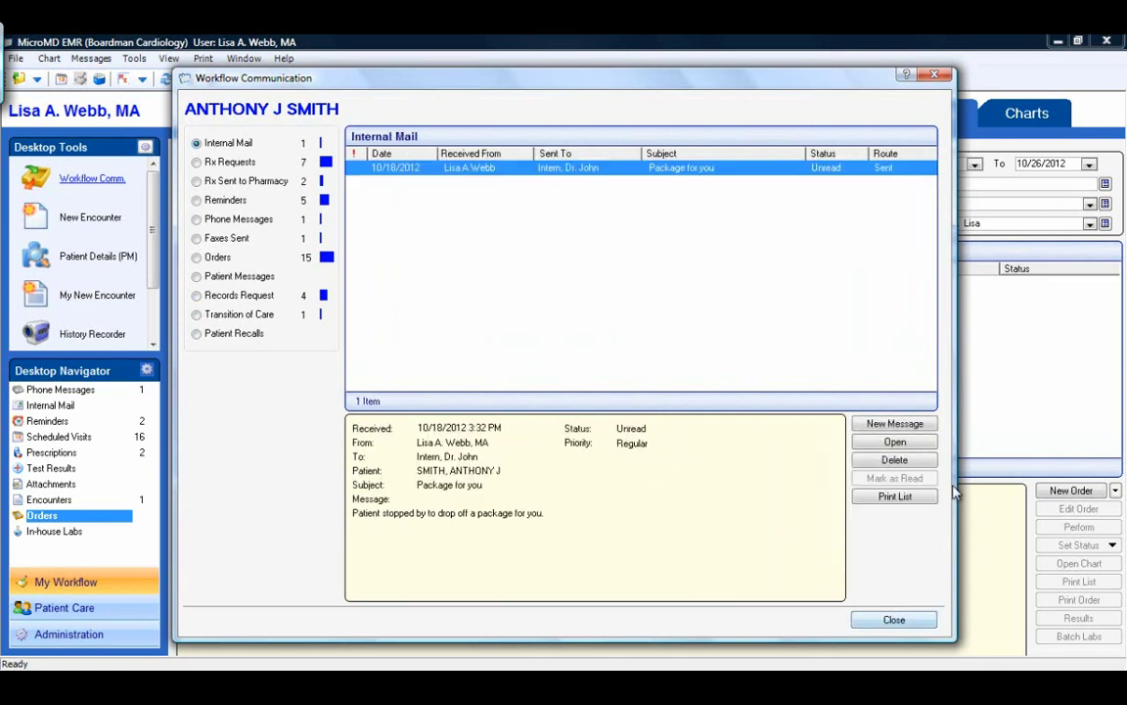